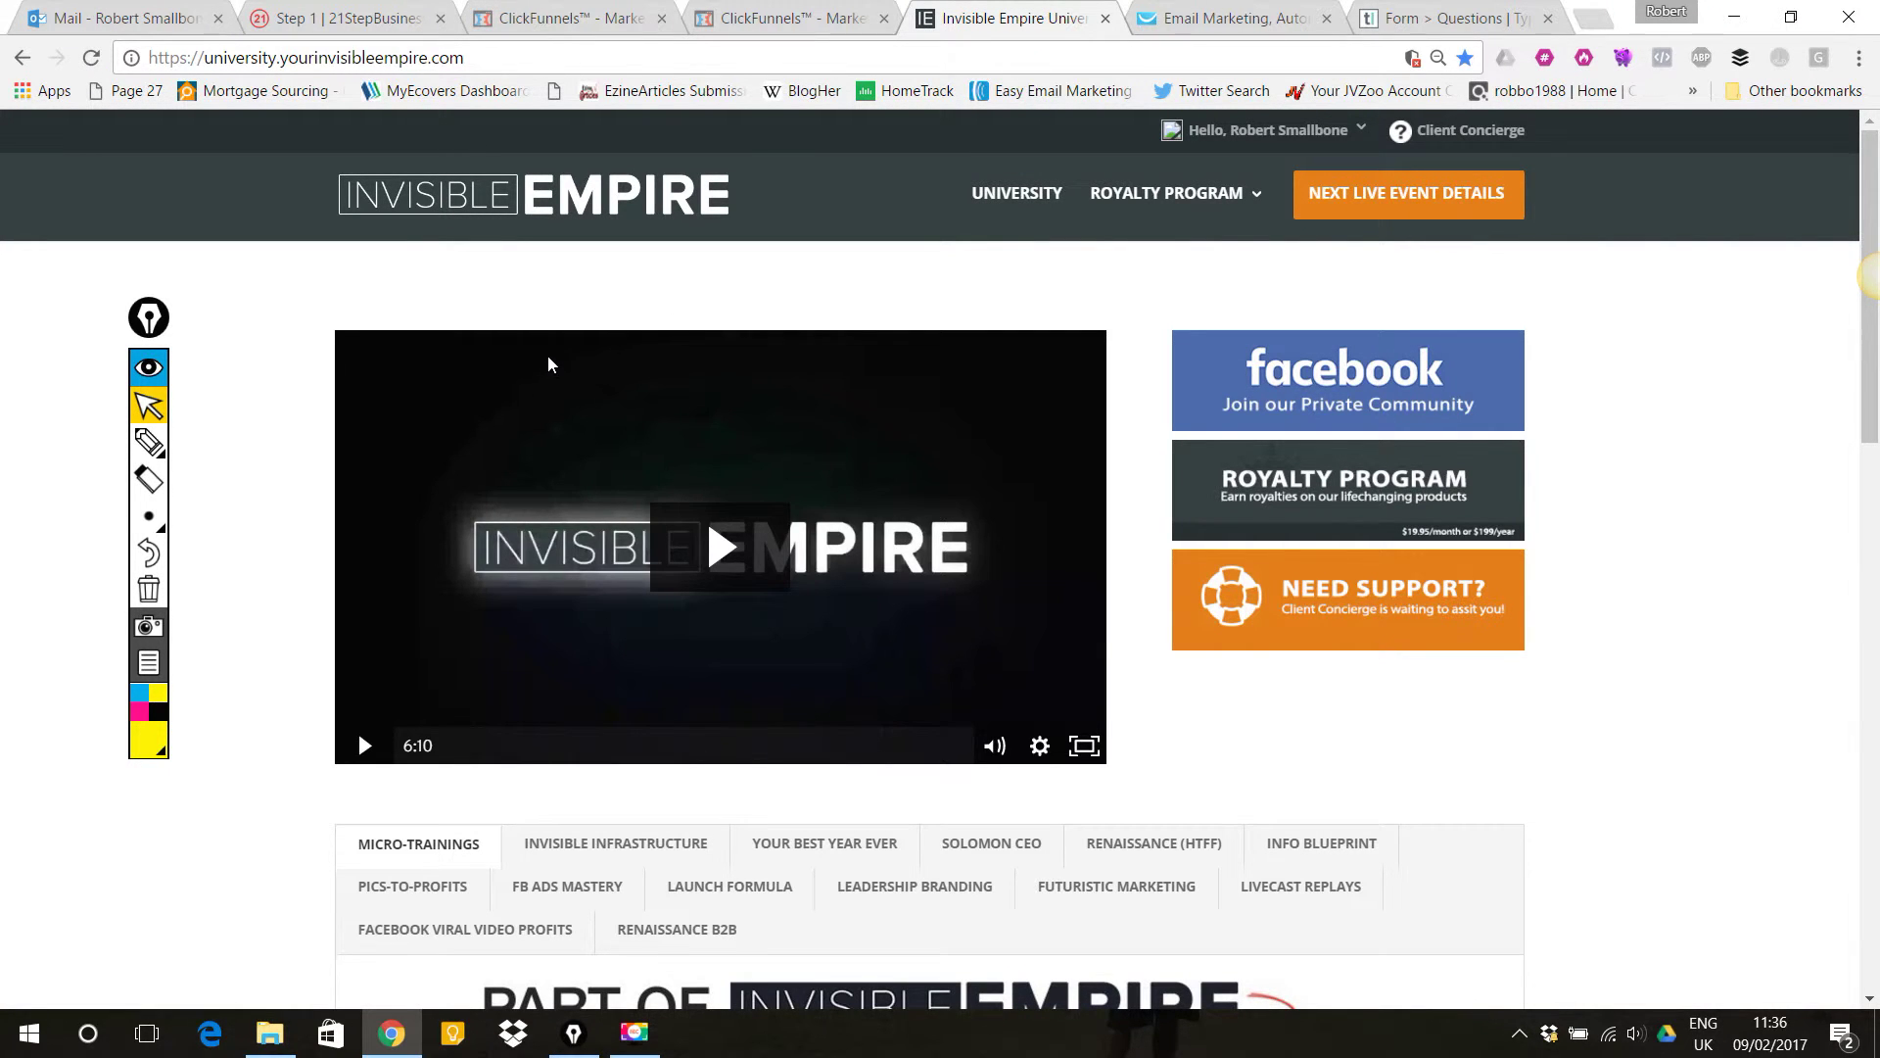
- Open the Video #6 lesson on done-for-you emails from the Renaissance (HTFF) training section
scroll(41, 304, down, 1)
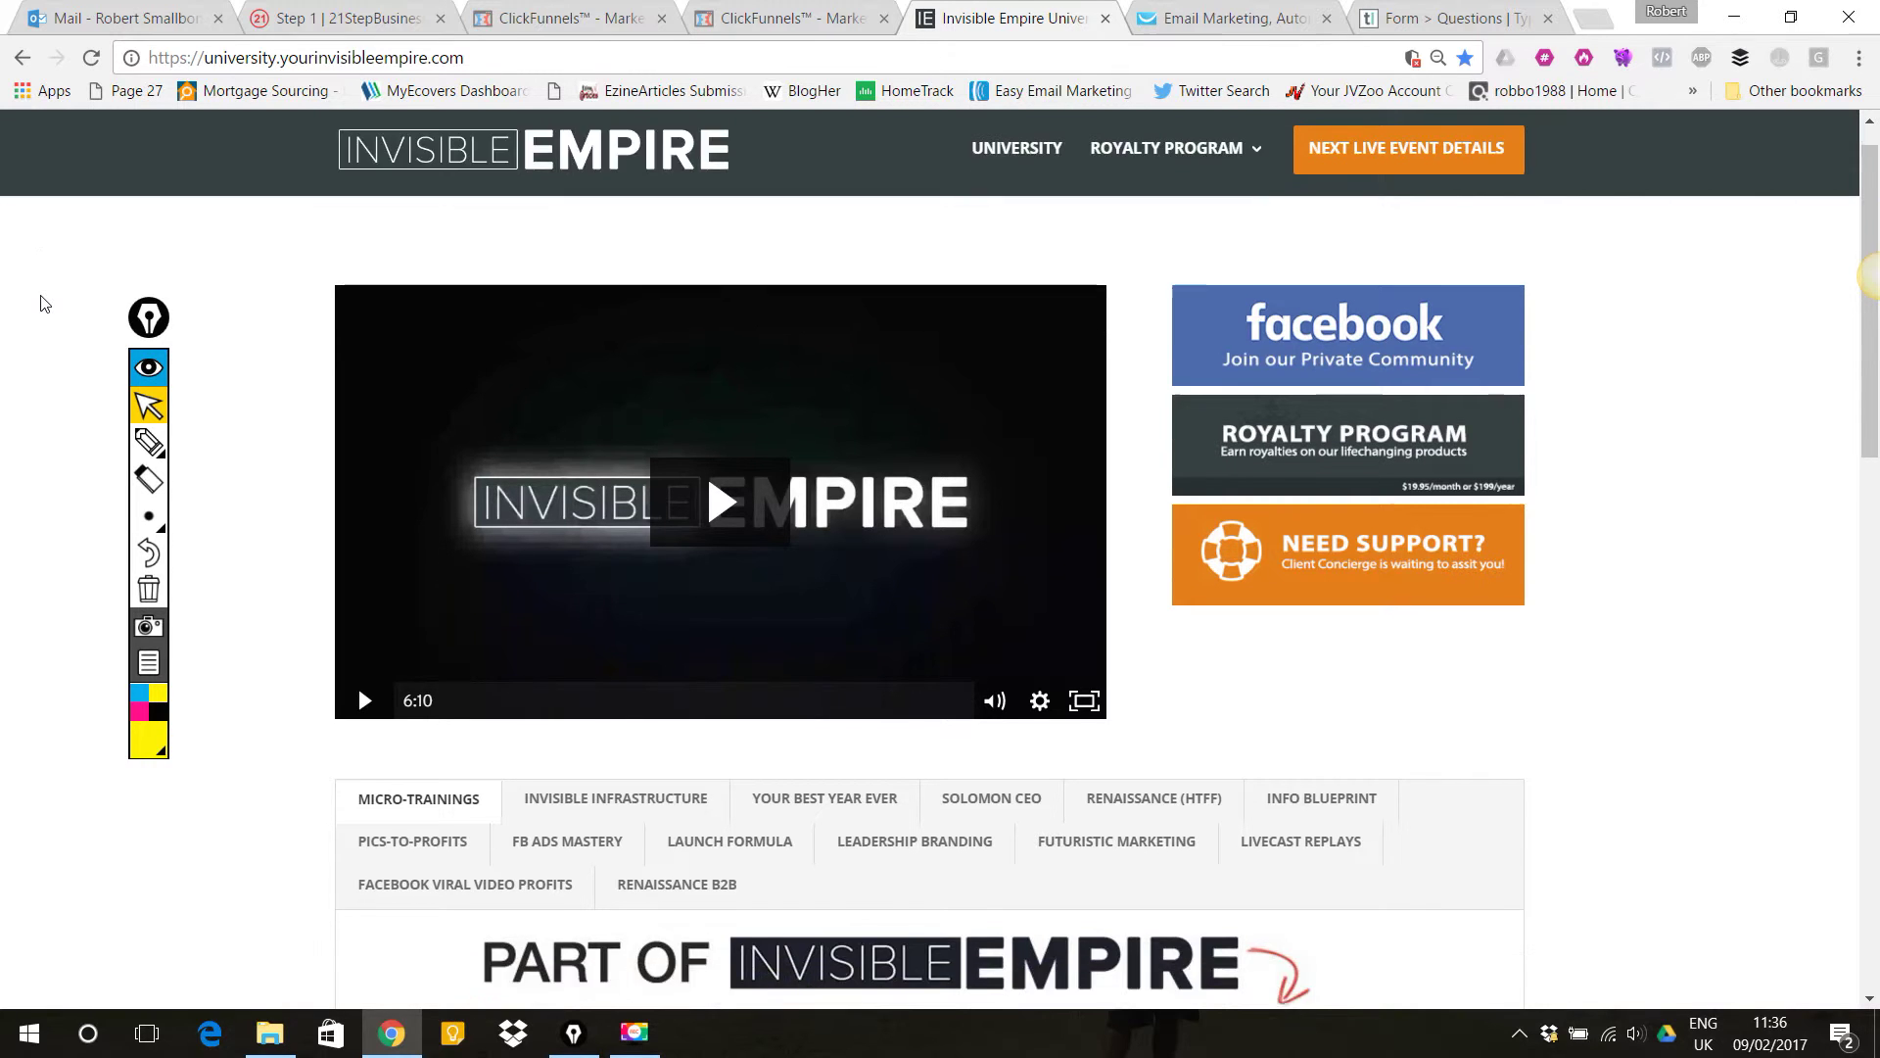
scroll(41, 303, up, 1)
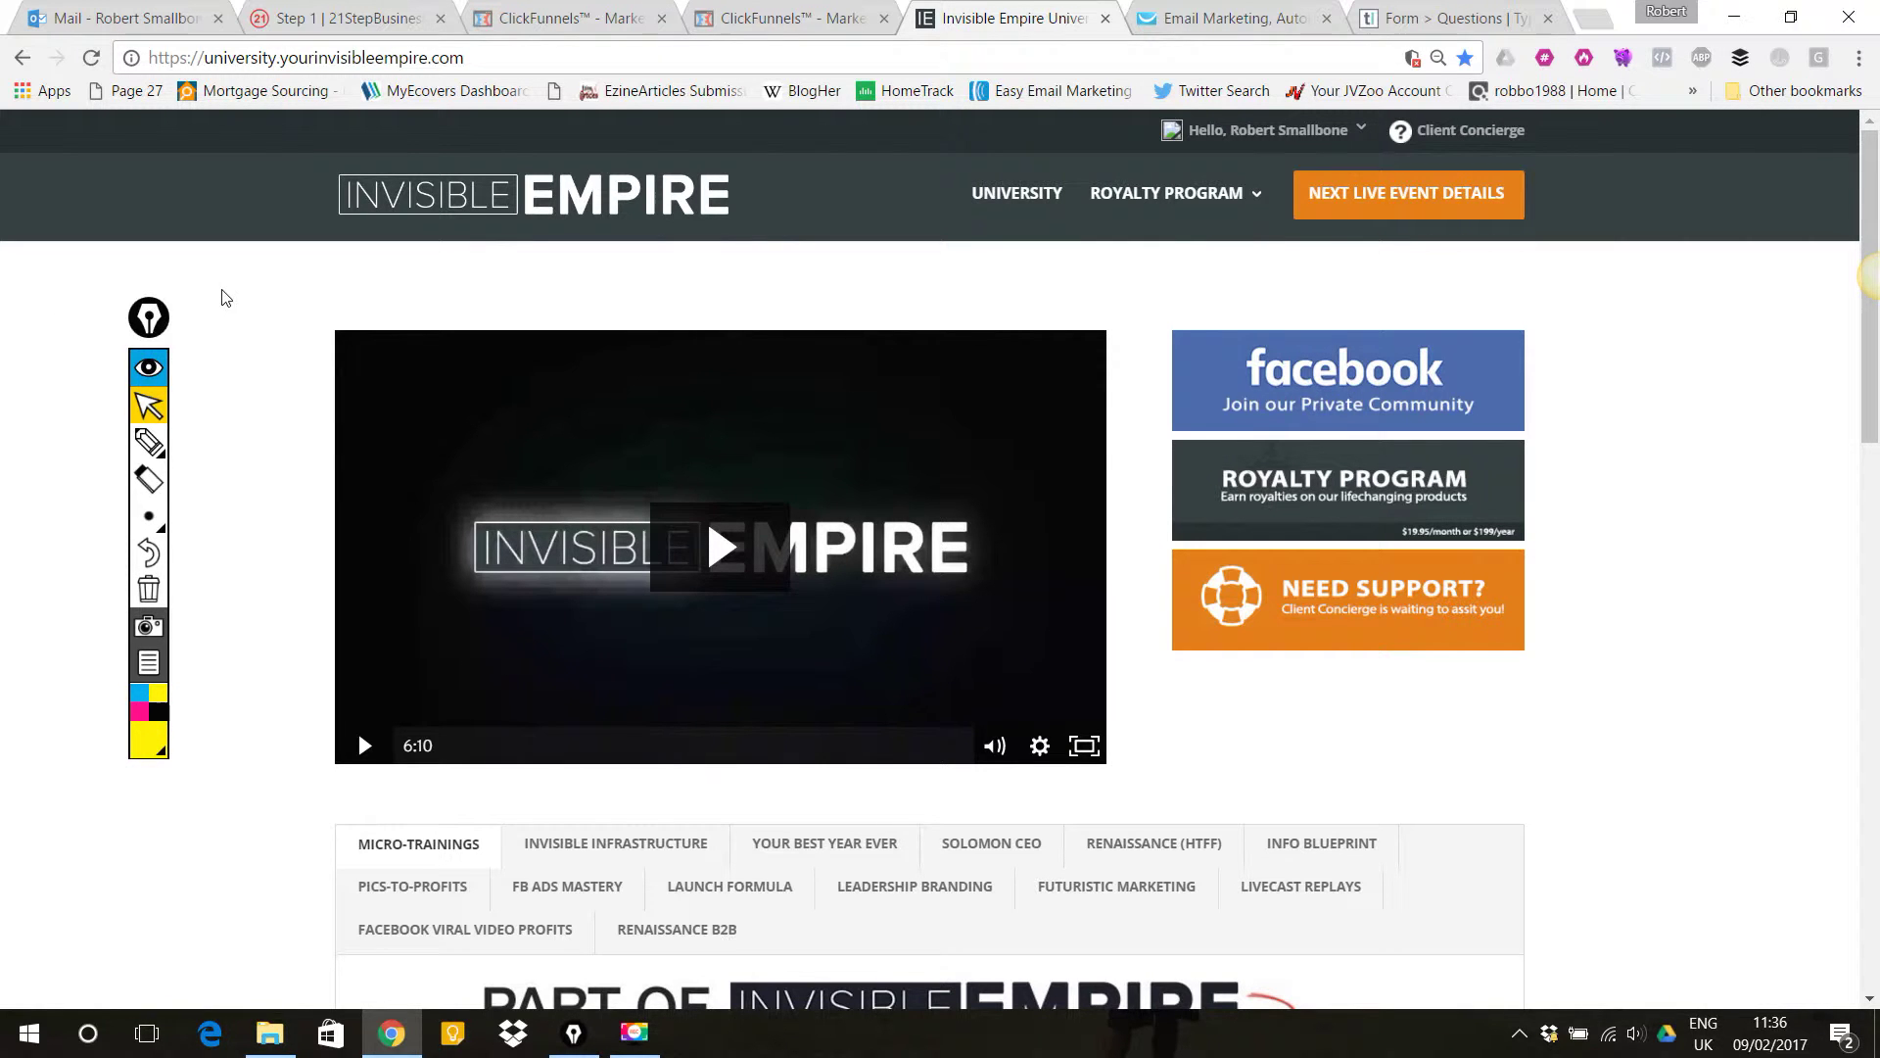
scroll(51, 413, down, 1)
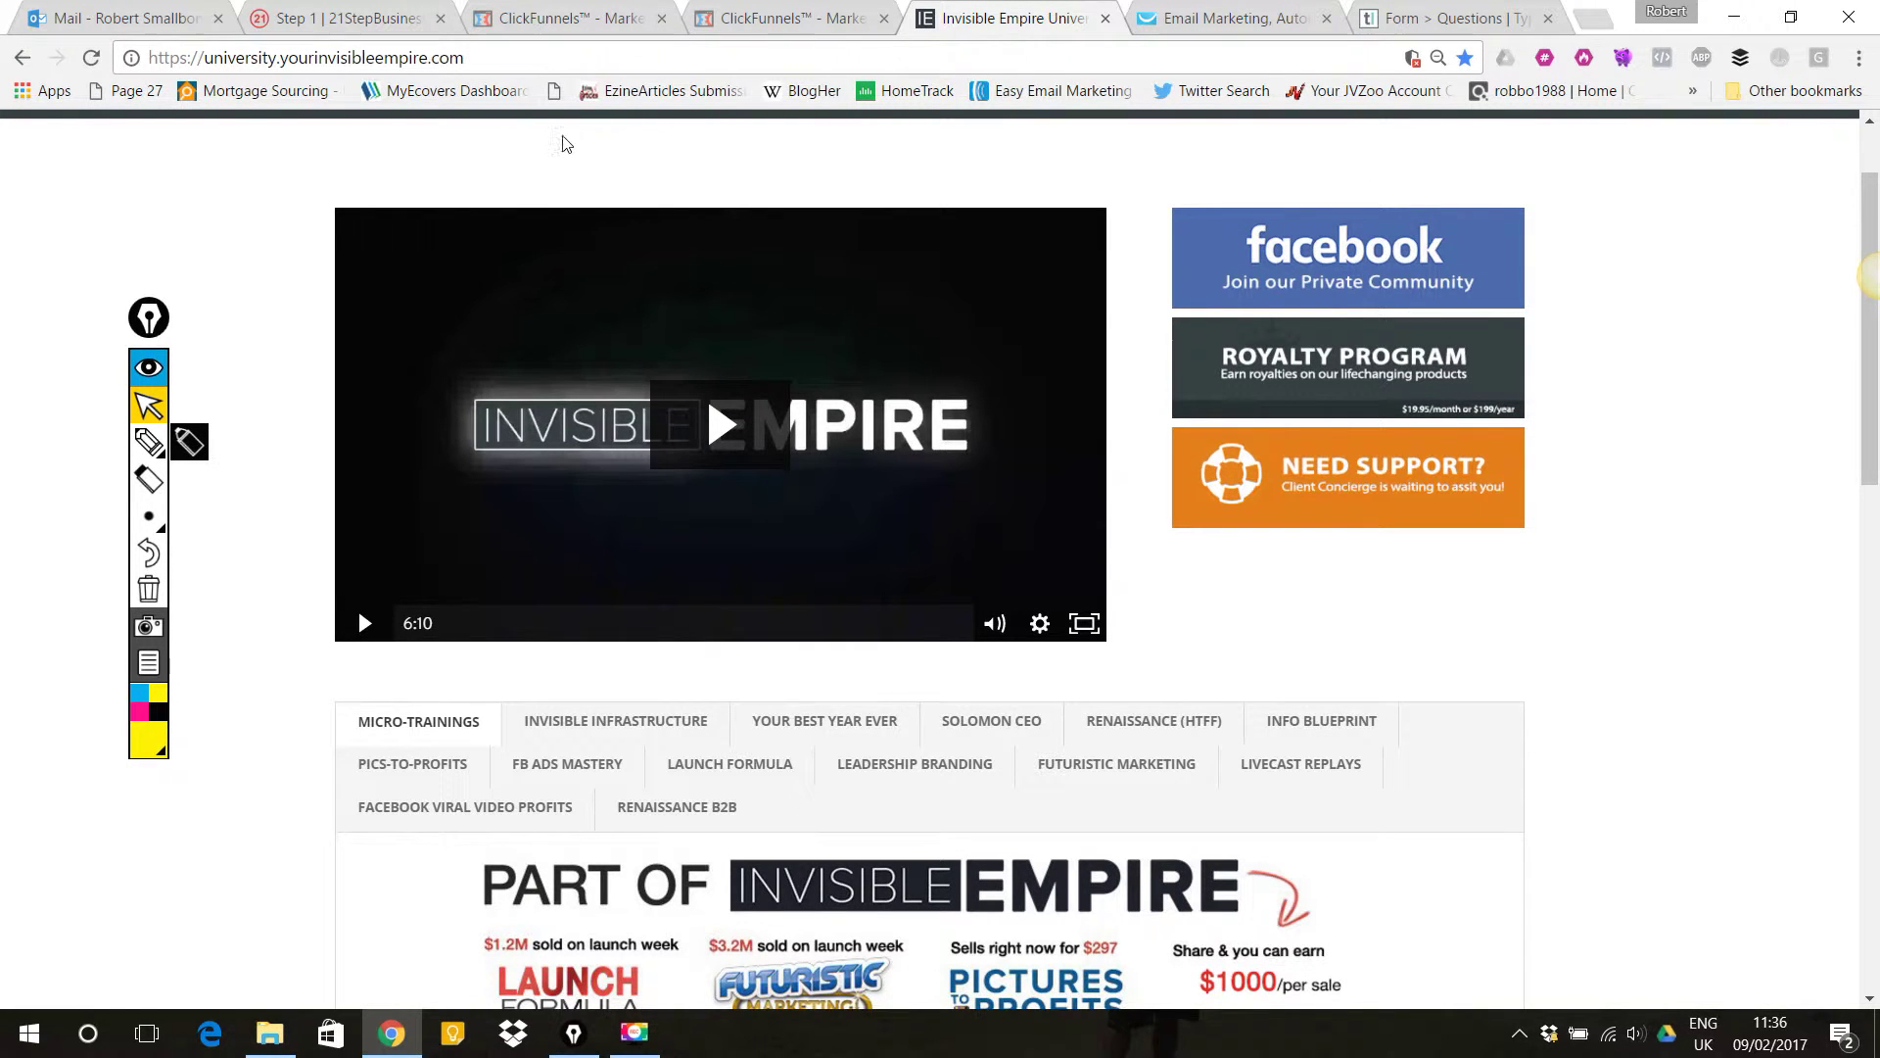
click(1136, 725)
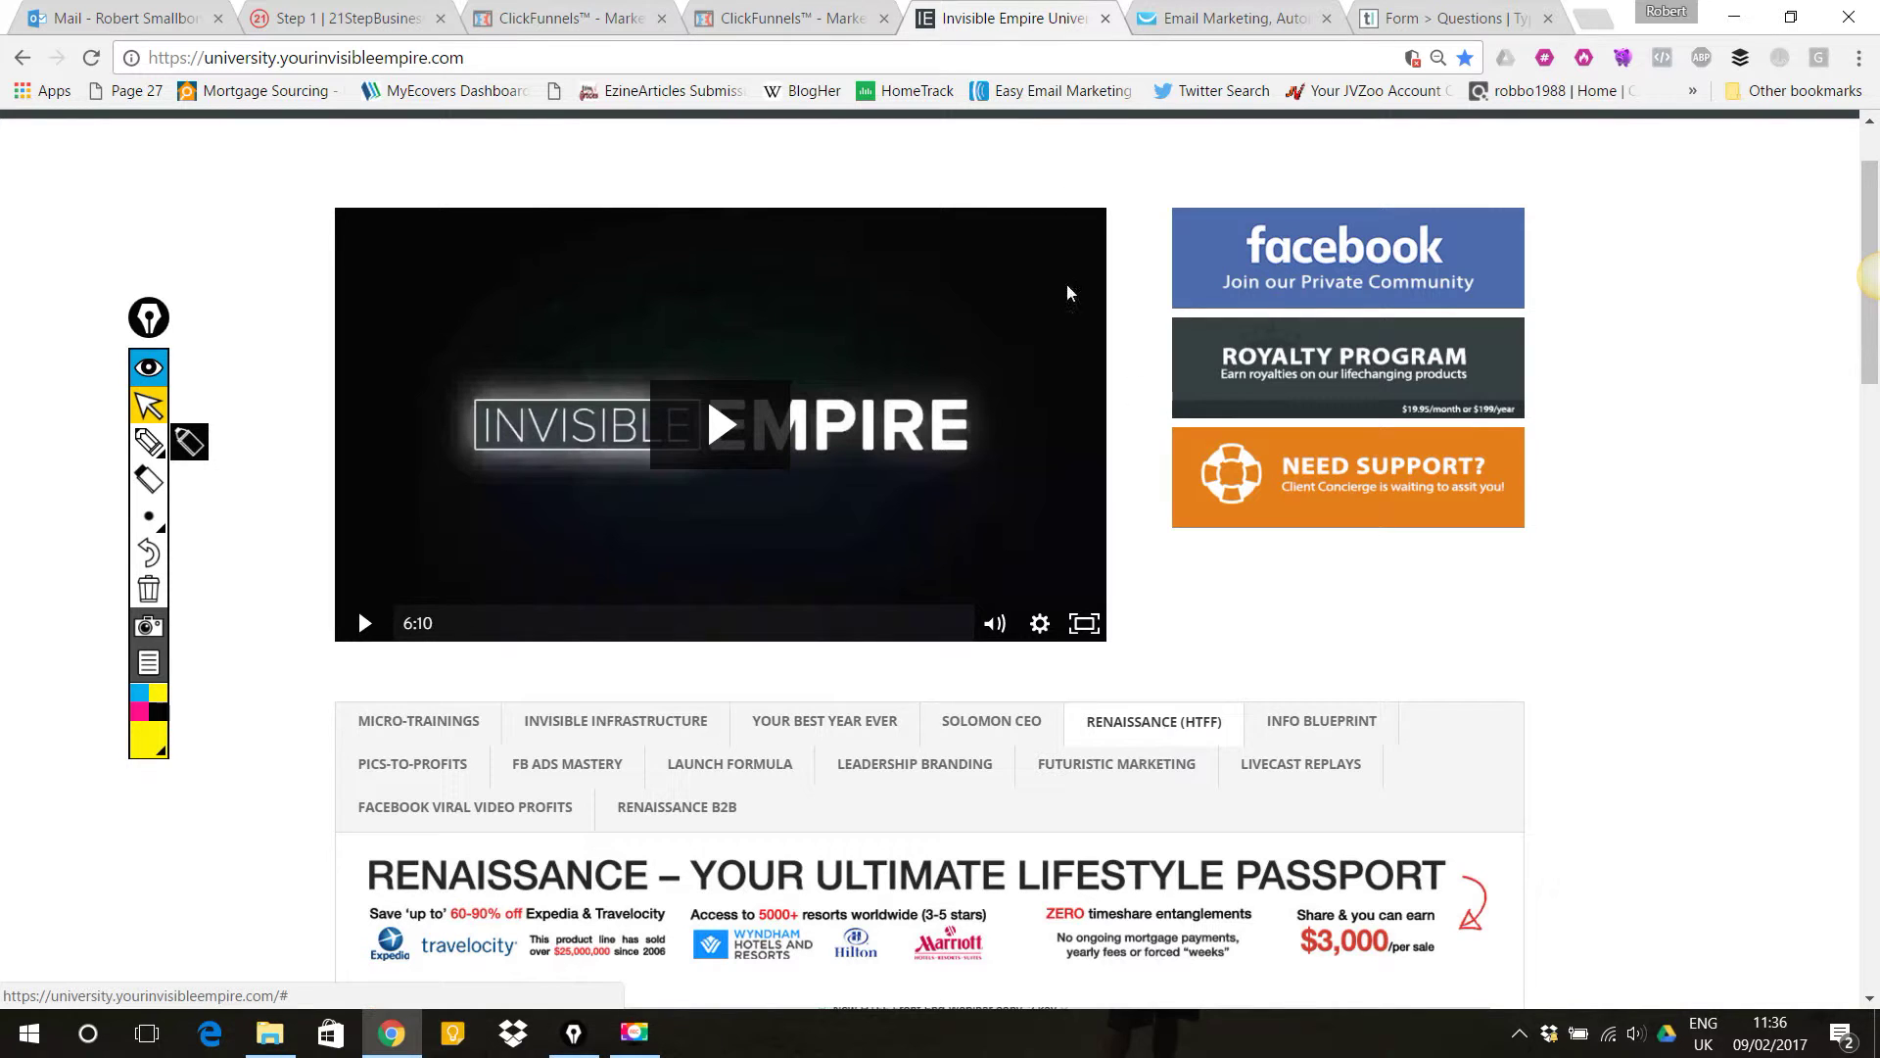
scroll(1162, 692, down, 9)
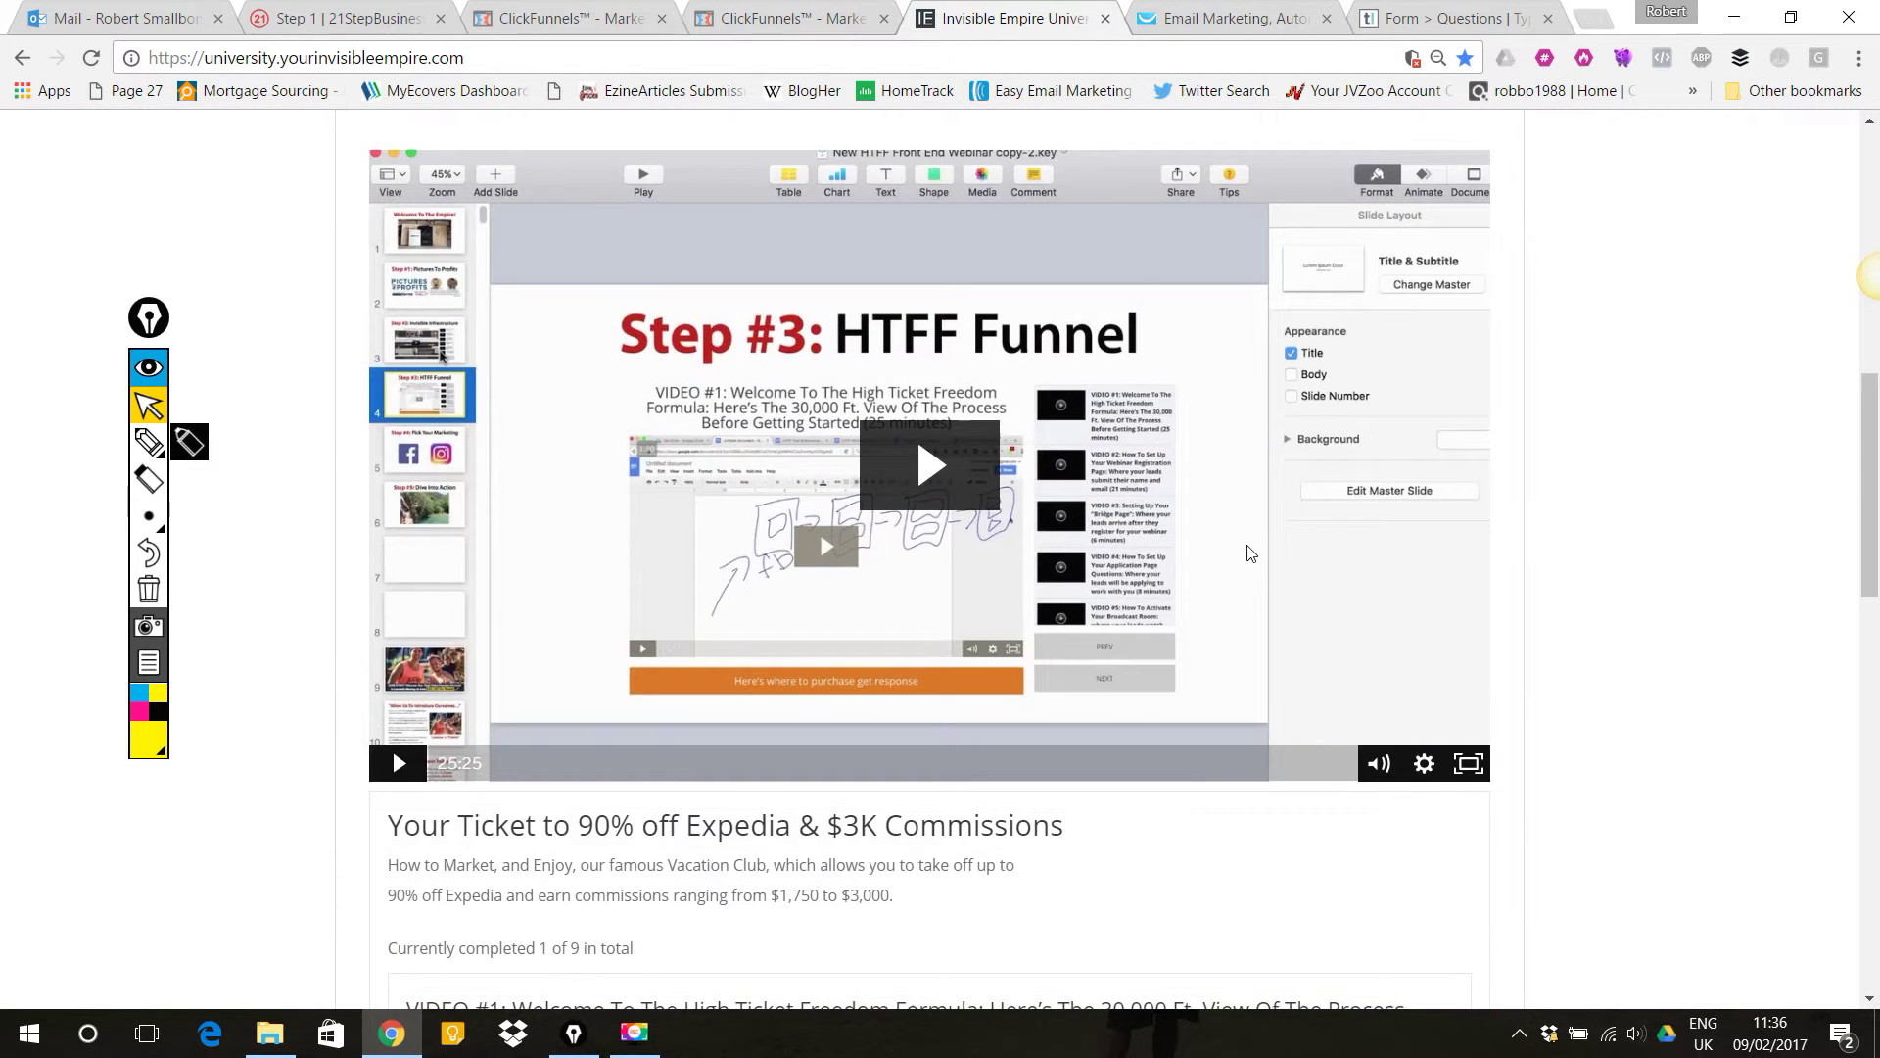
scroll(1041, 450, down, 10)
scroll(744, 490, down, 1)
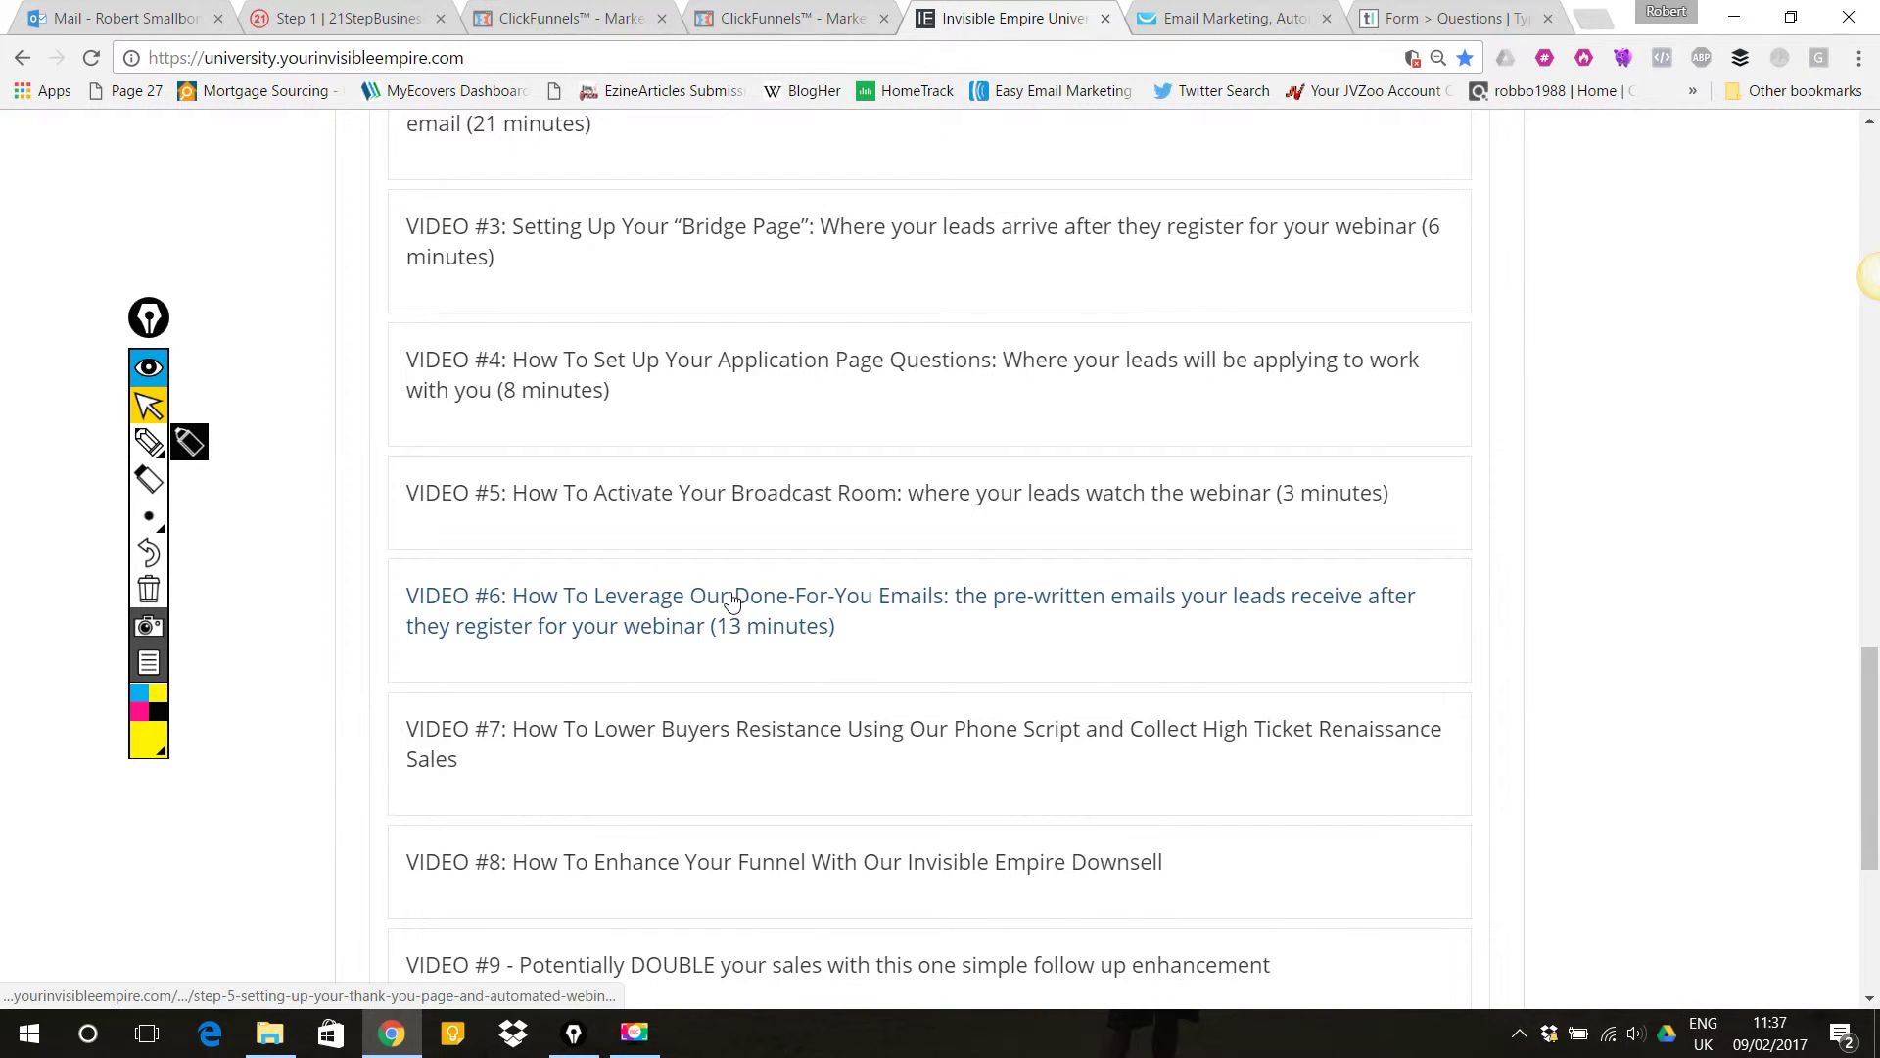
click(645, 622)
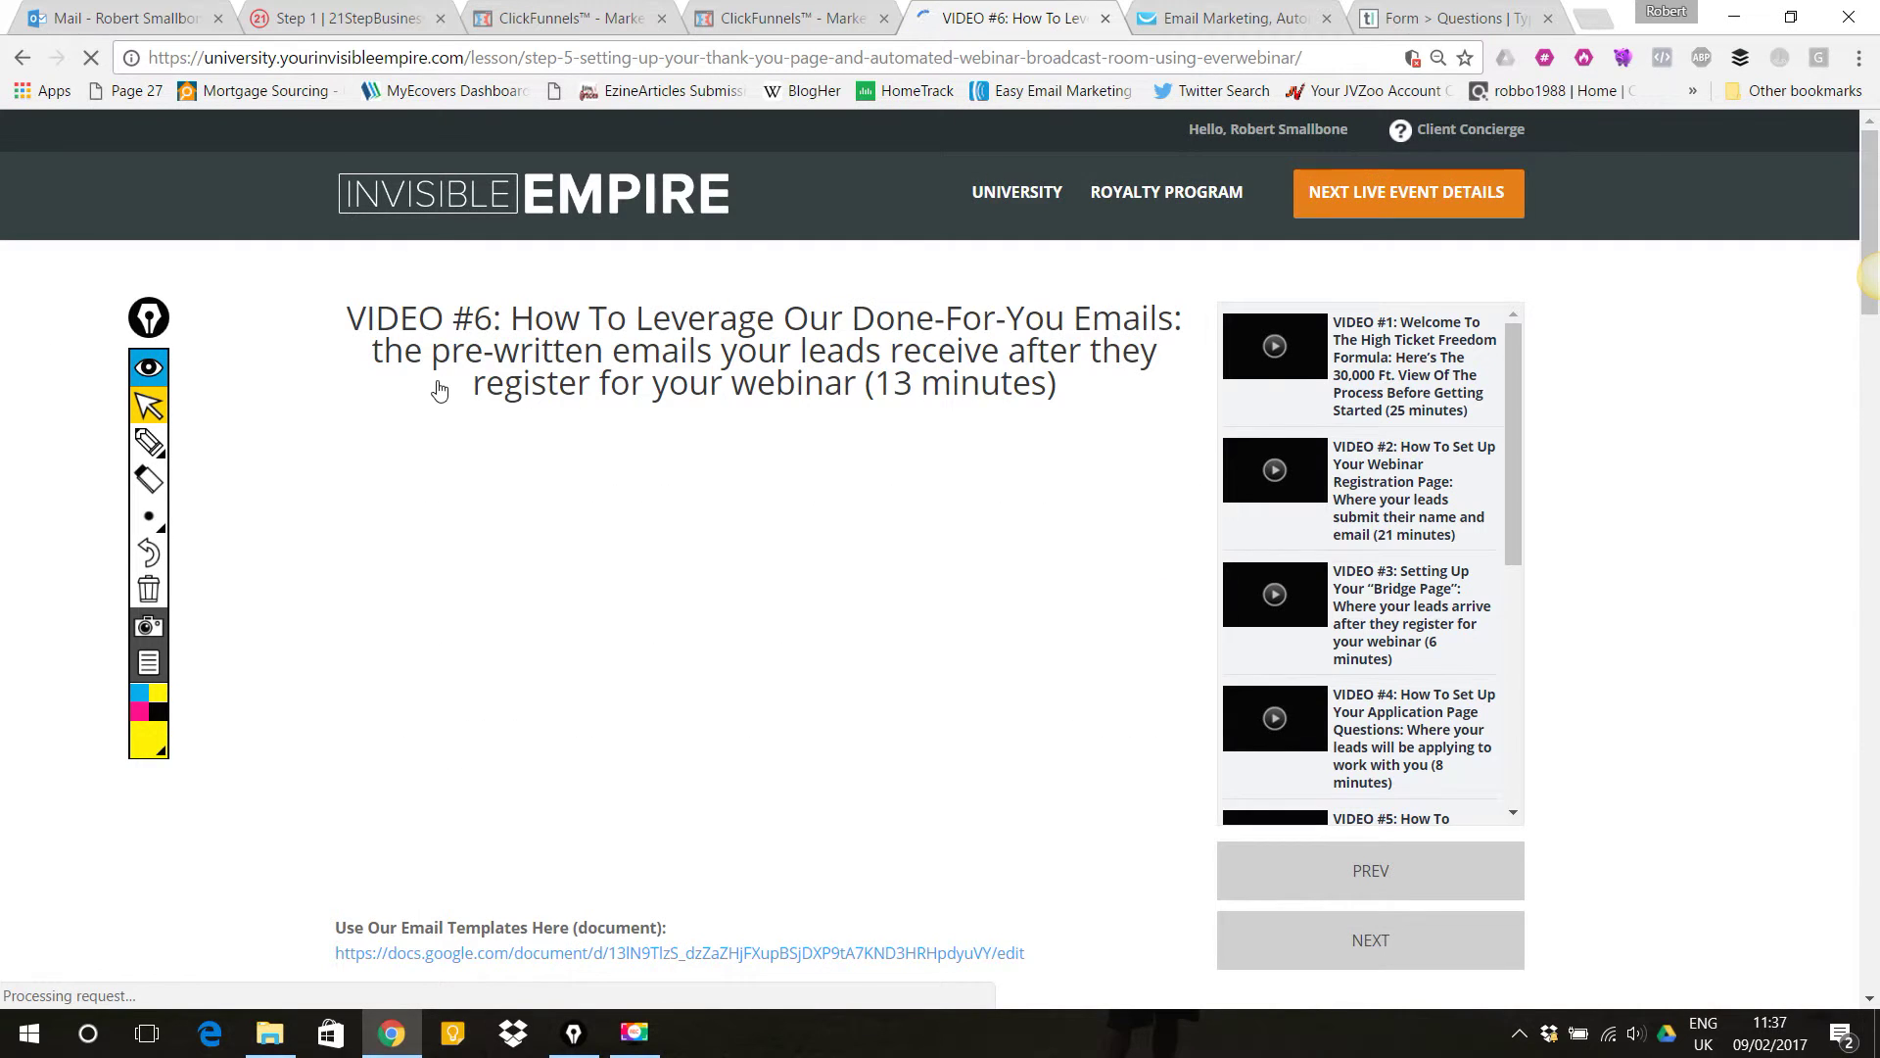
- Look over the Video #6 lesson and open the Video #4 lesson on setting up application page questions
scroll(460, 372, down, 1)
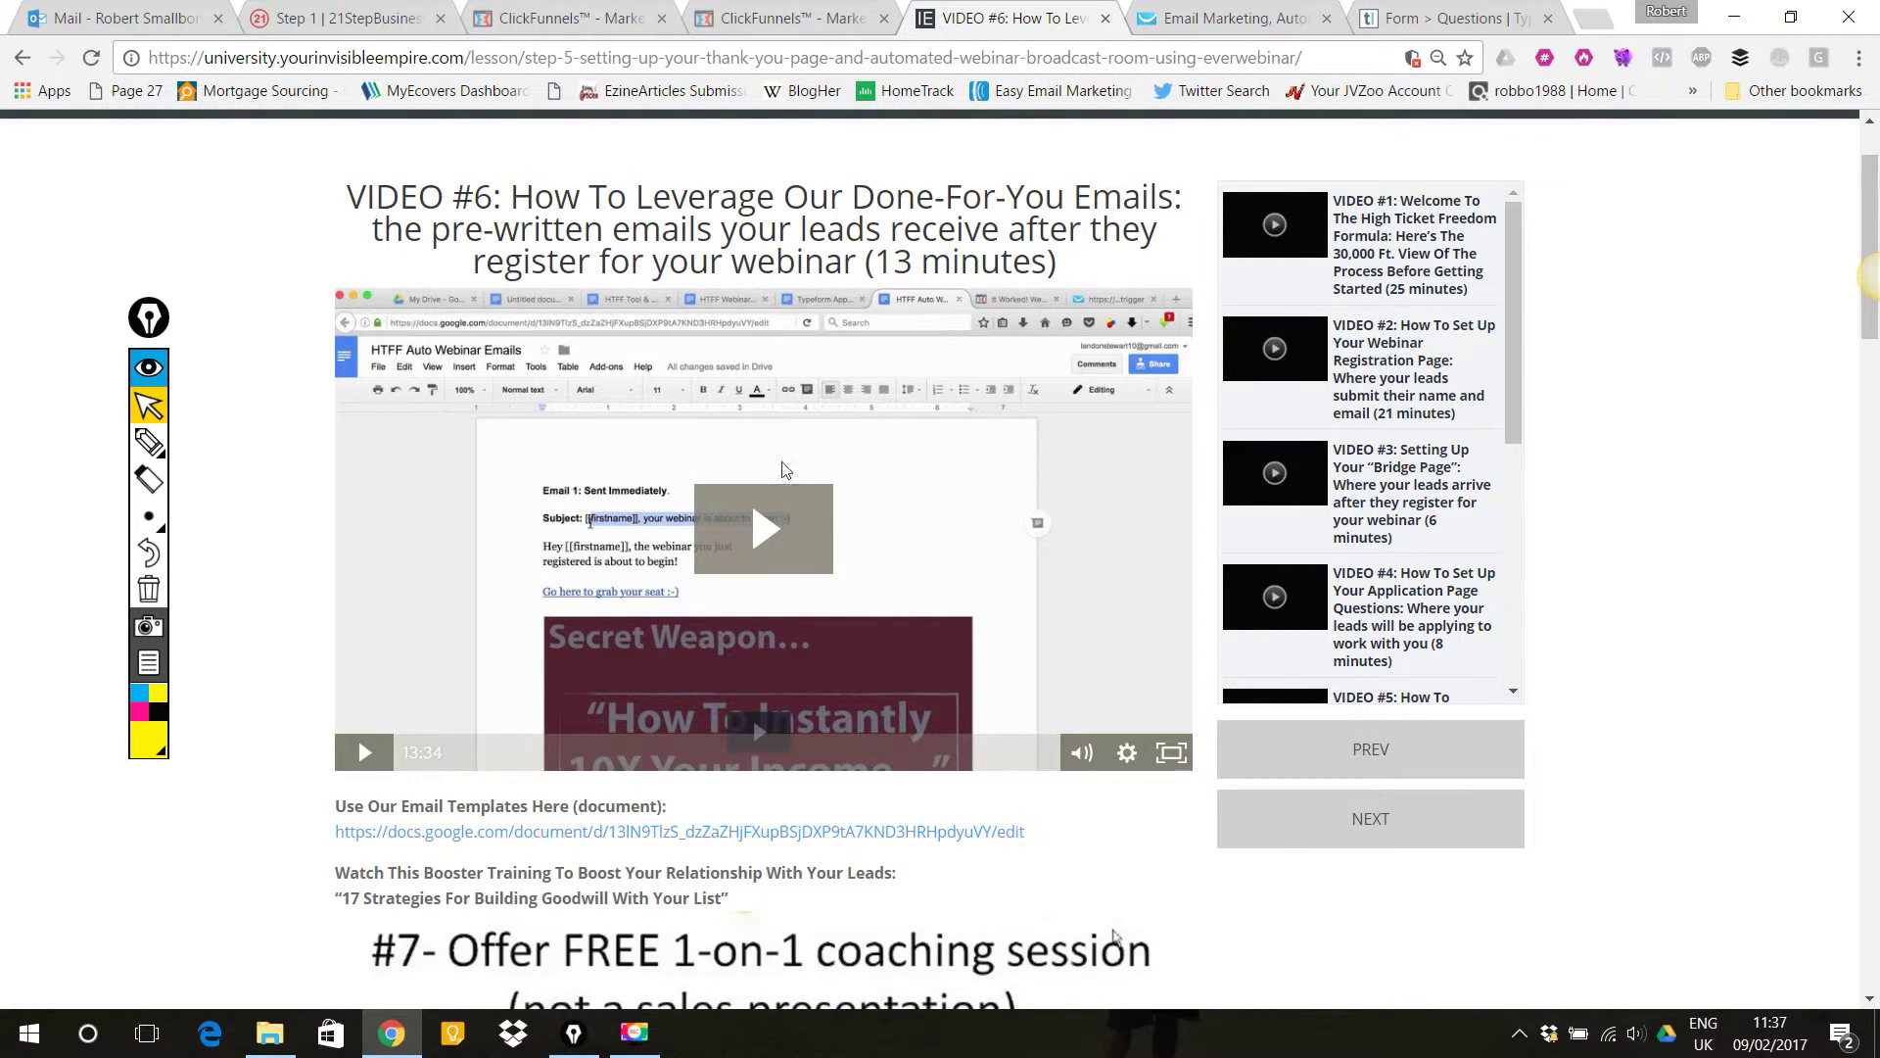
scroll(837, 416, down, 1)
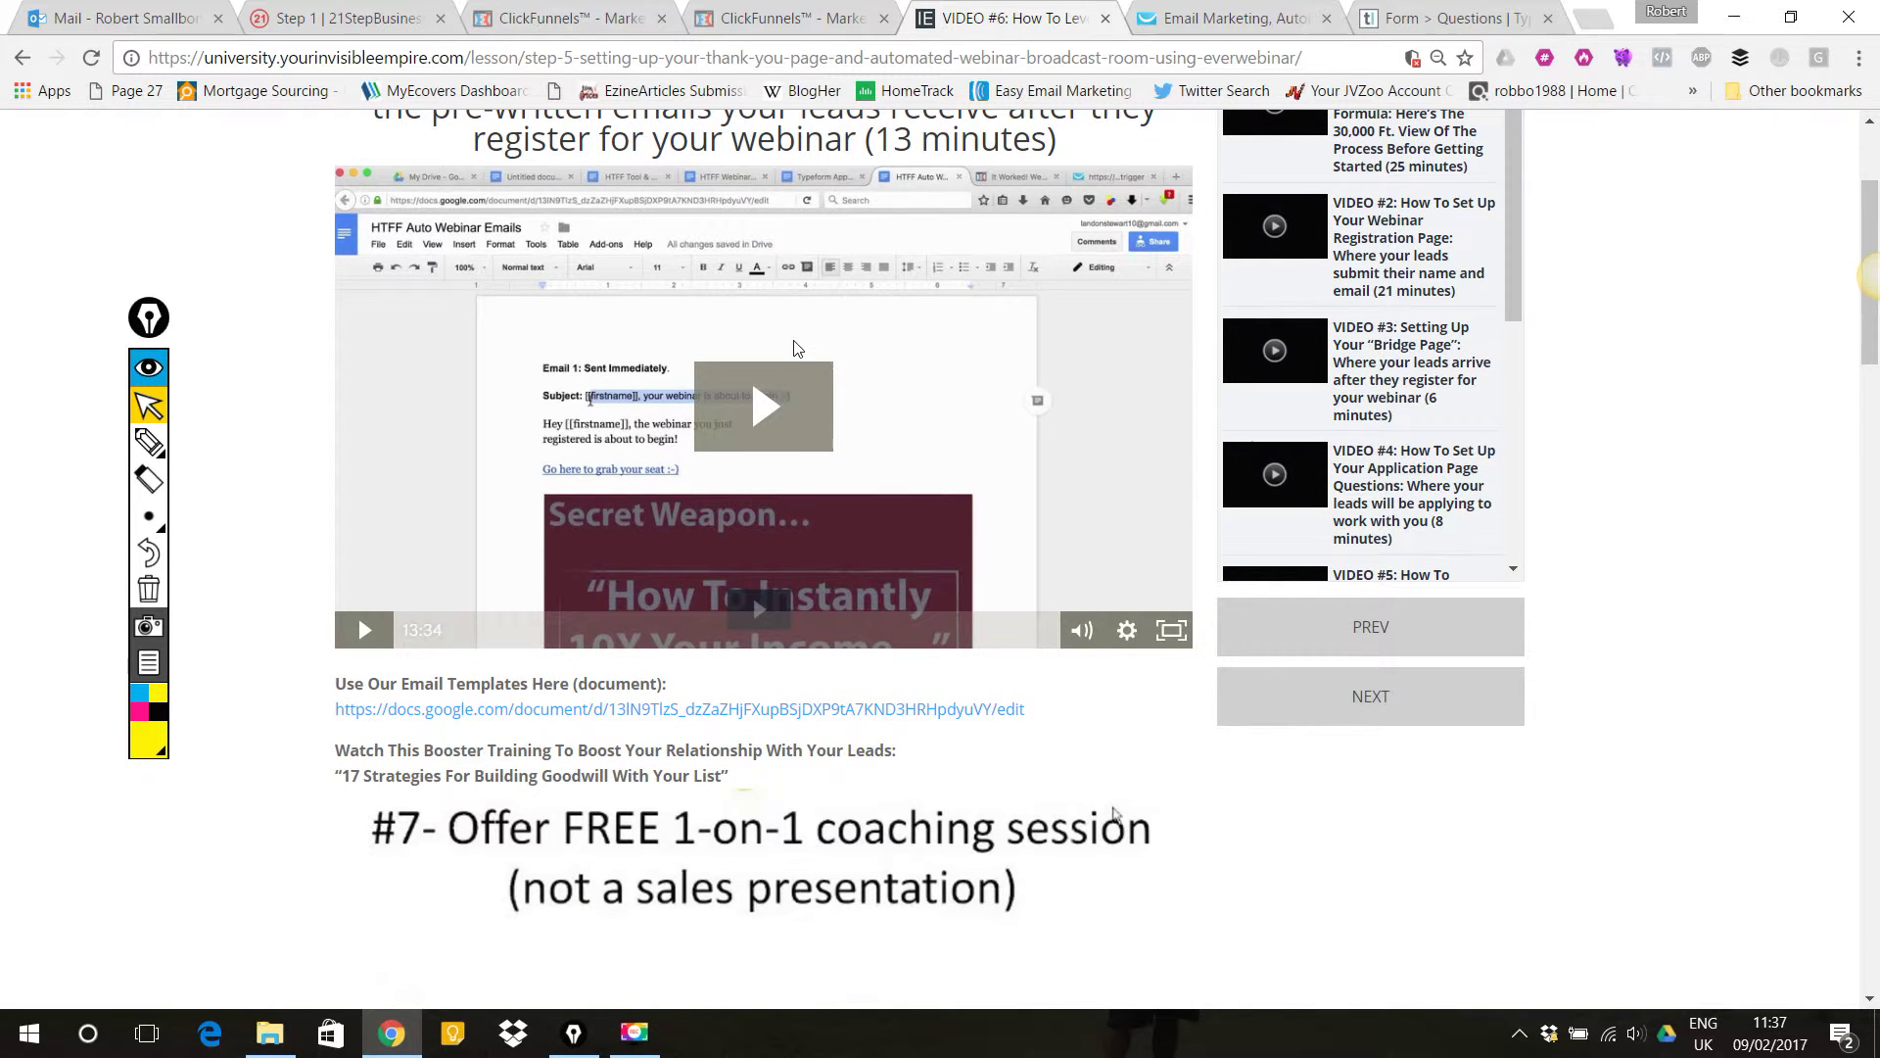
scroll(795, 345, down, 2)
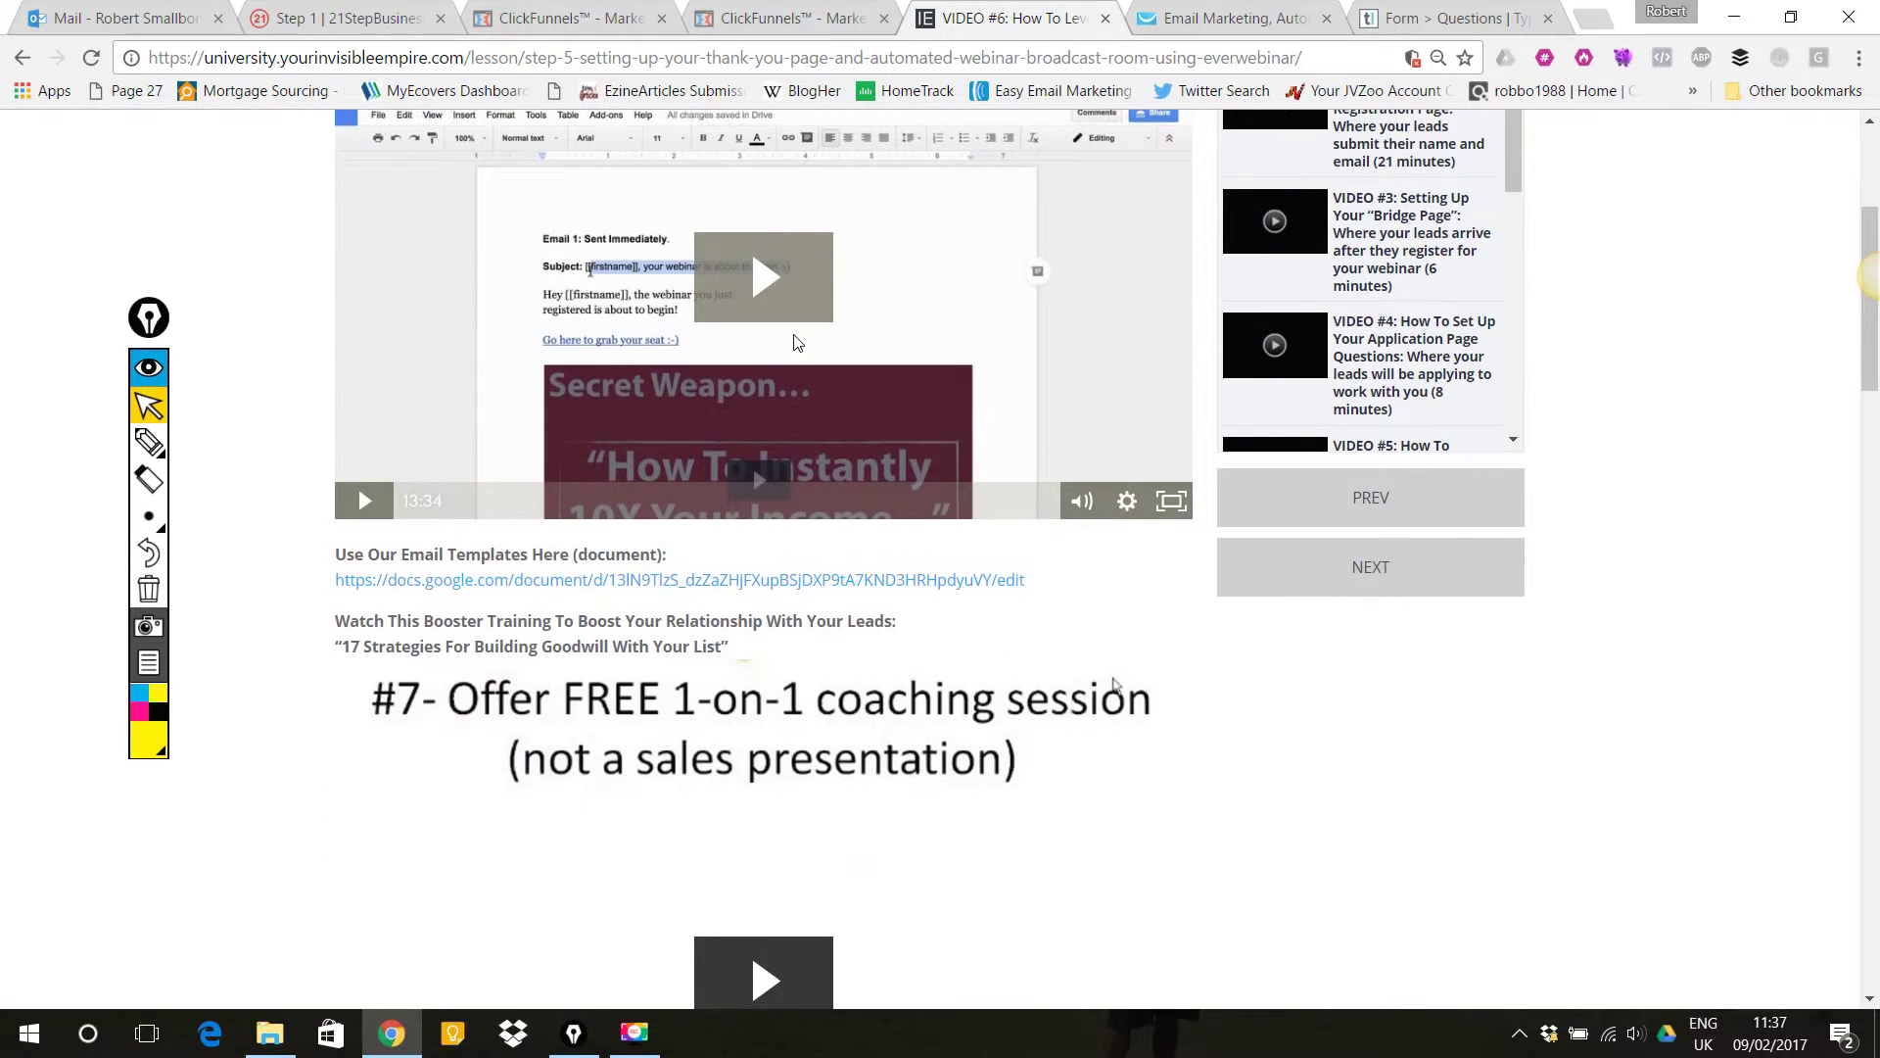
scroll(795, 343, up, 4)
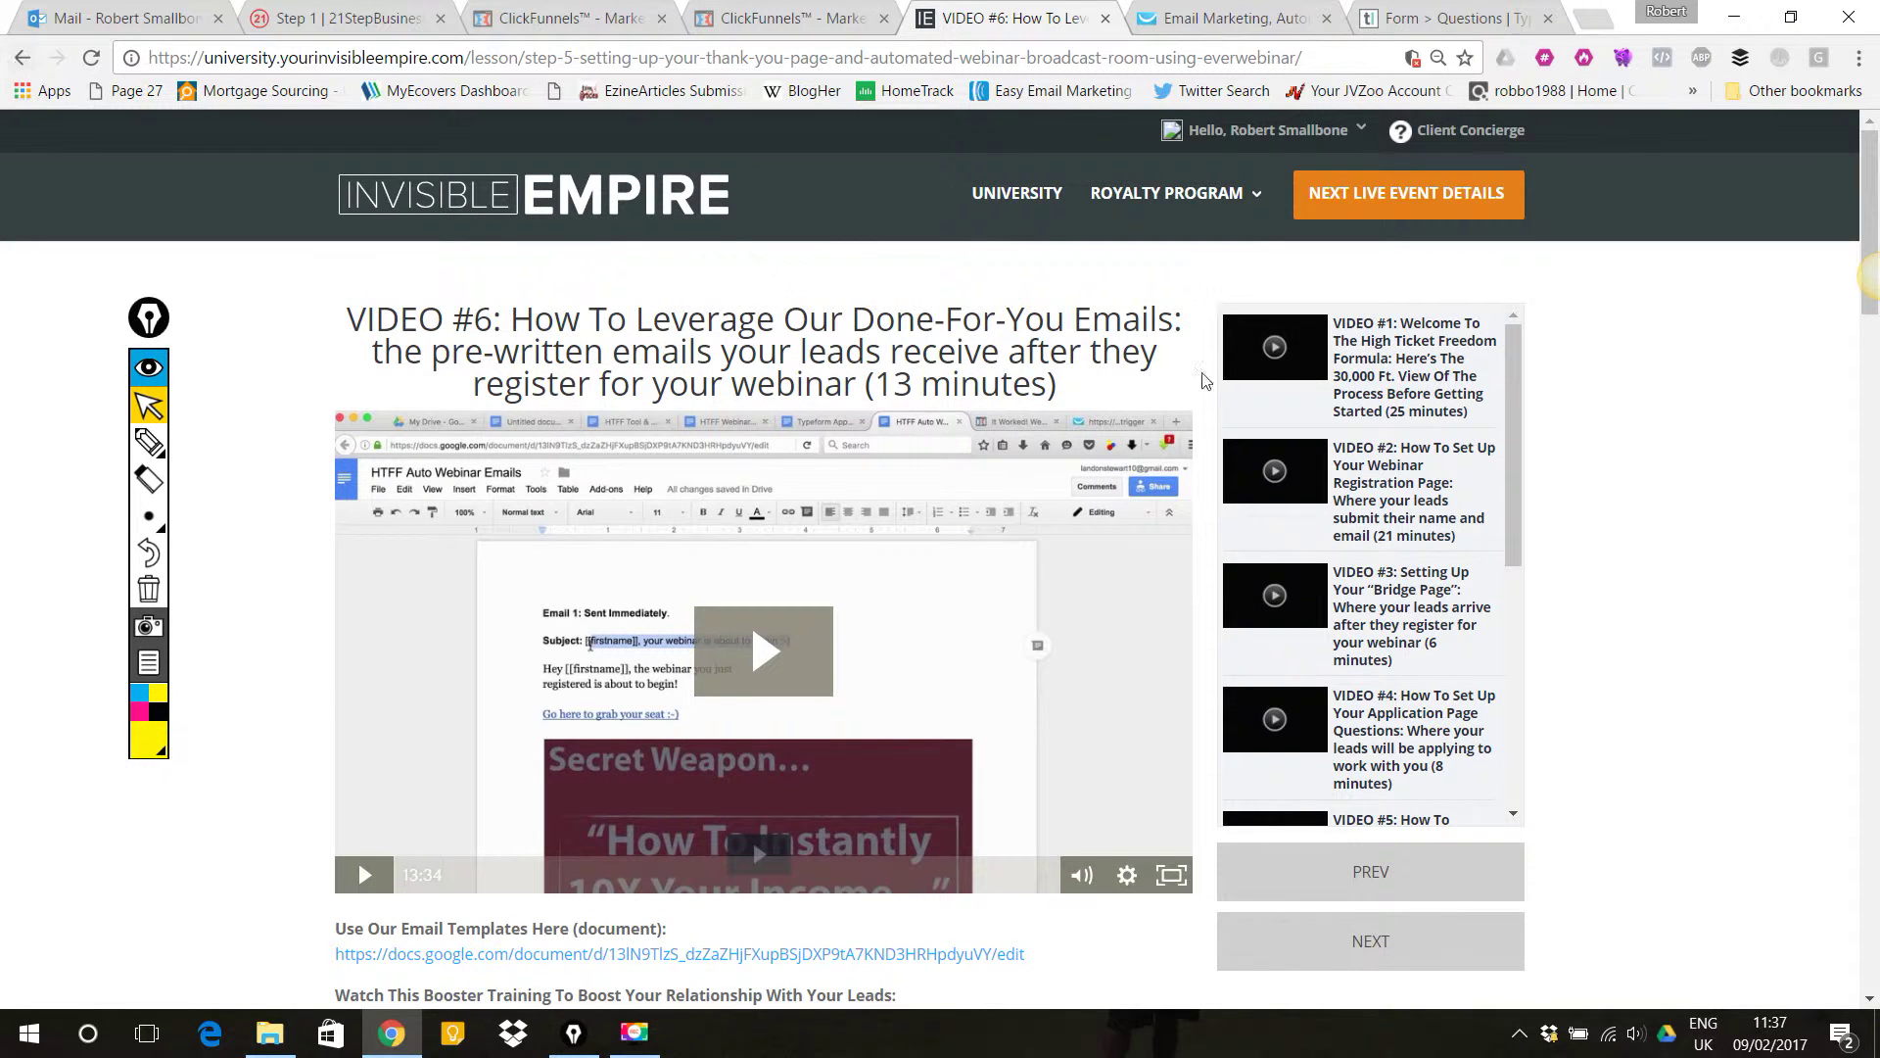
drag(1510, 469, 1510, 566)
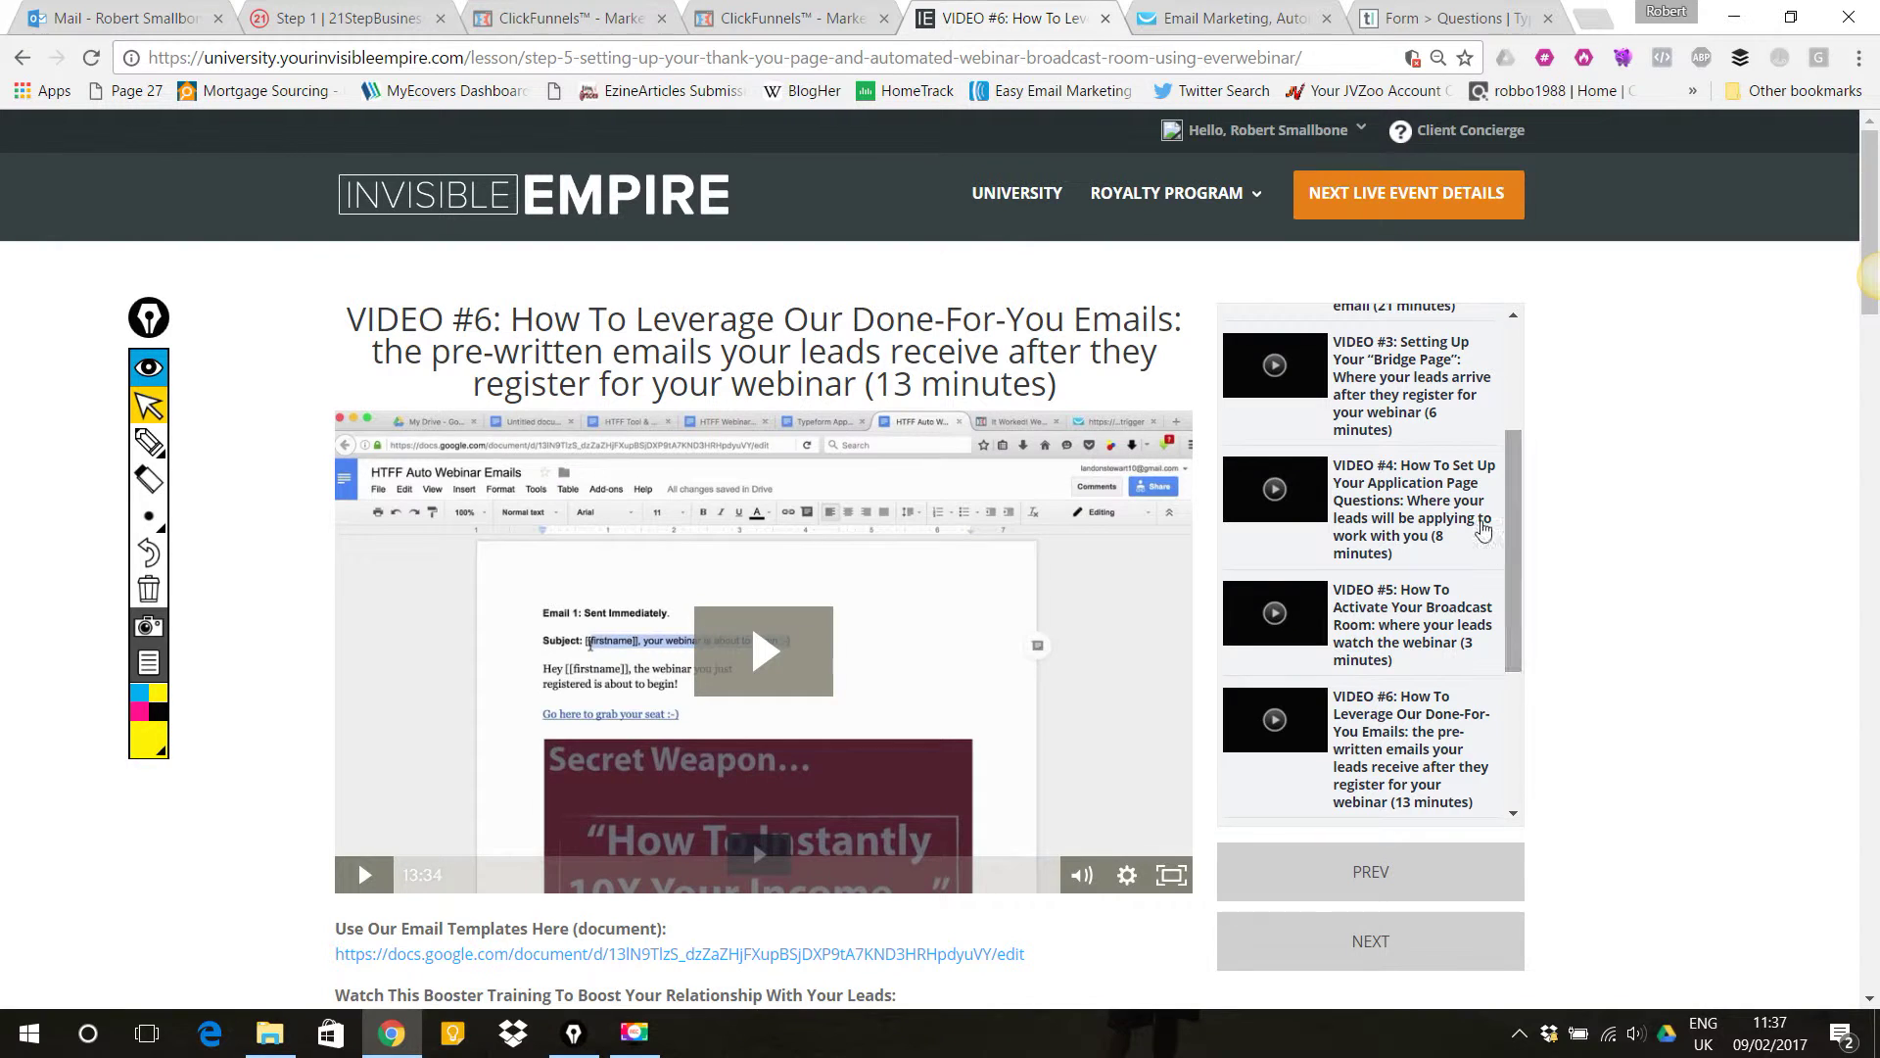
click(1419, 480)
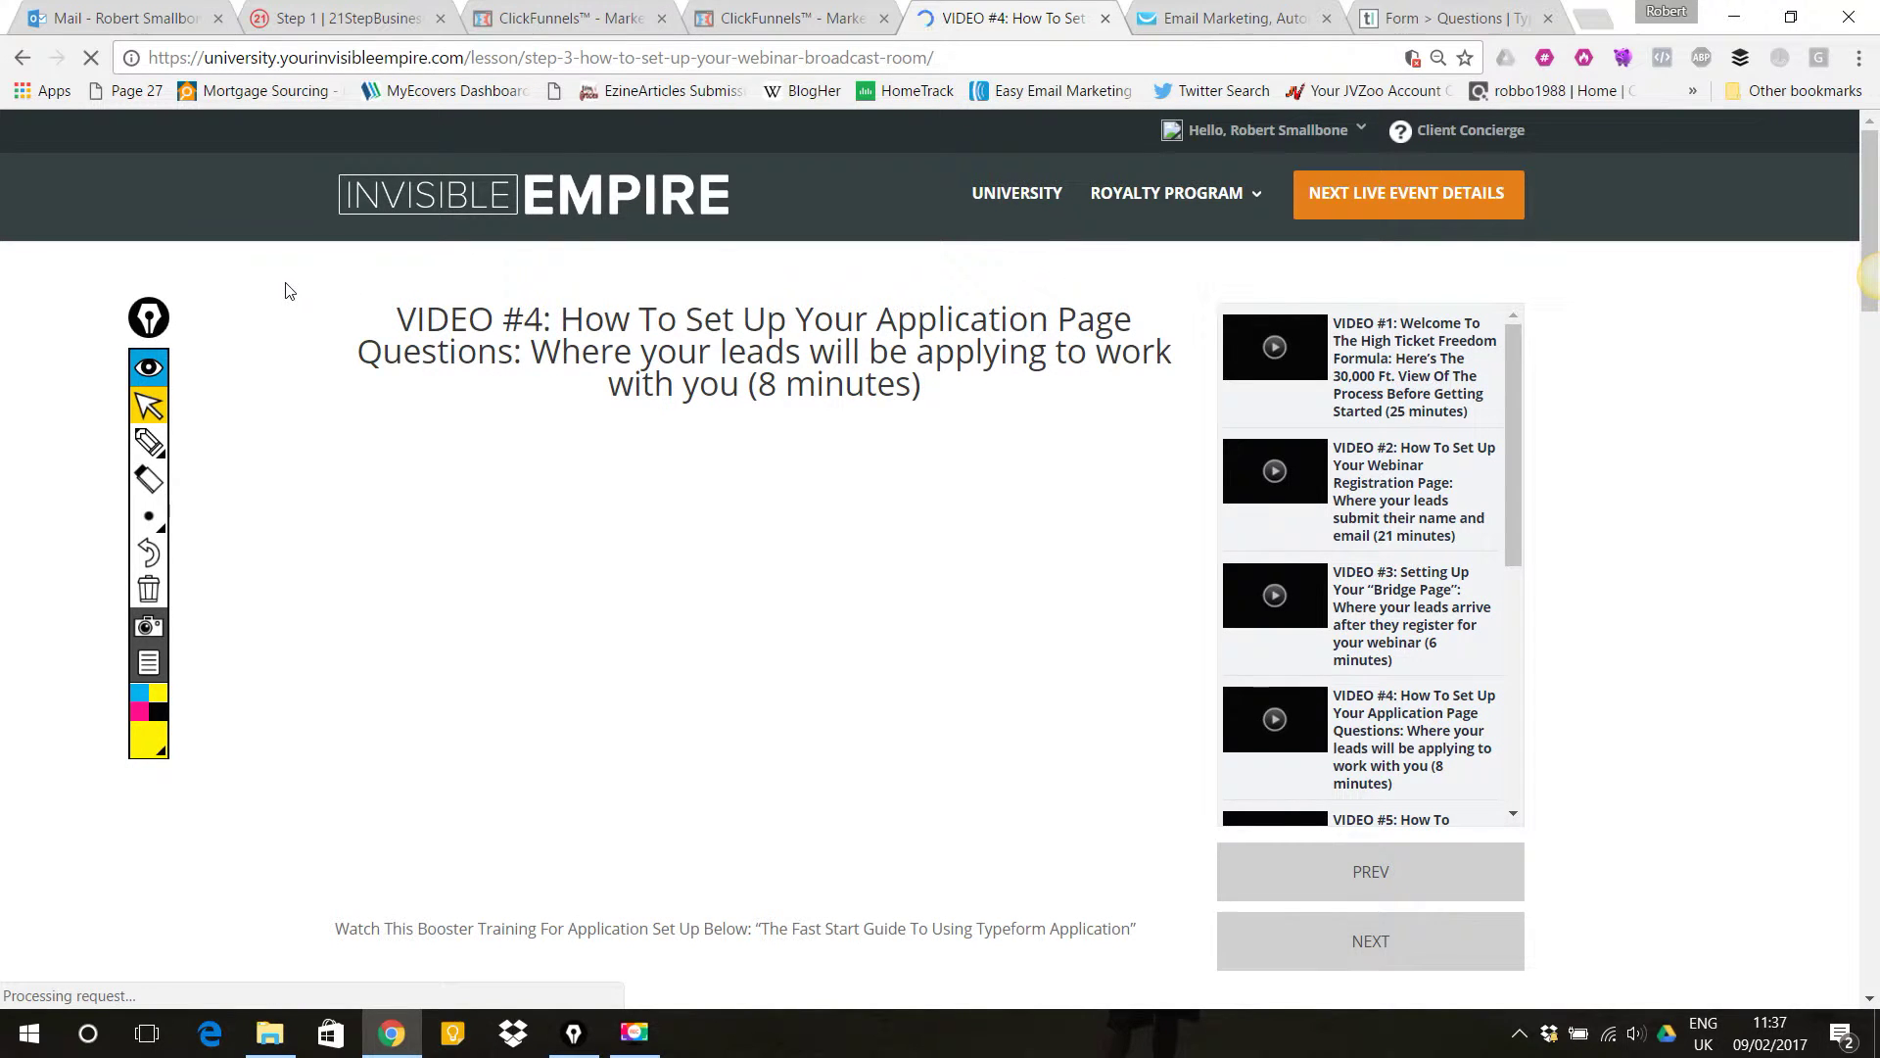
- Point yellow arrows at the application questions document link and the thank-you page link, and clear the annotations
scroll(287, 291, down, 1)
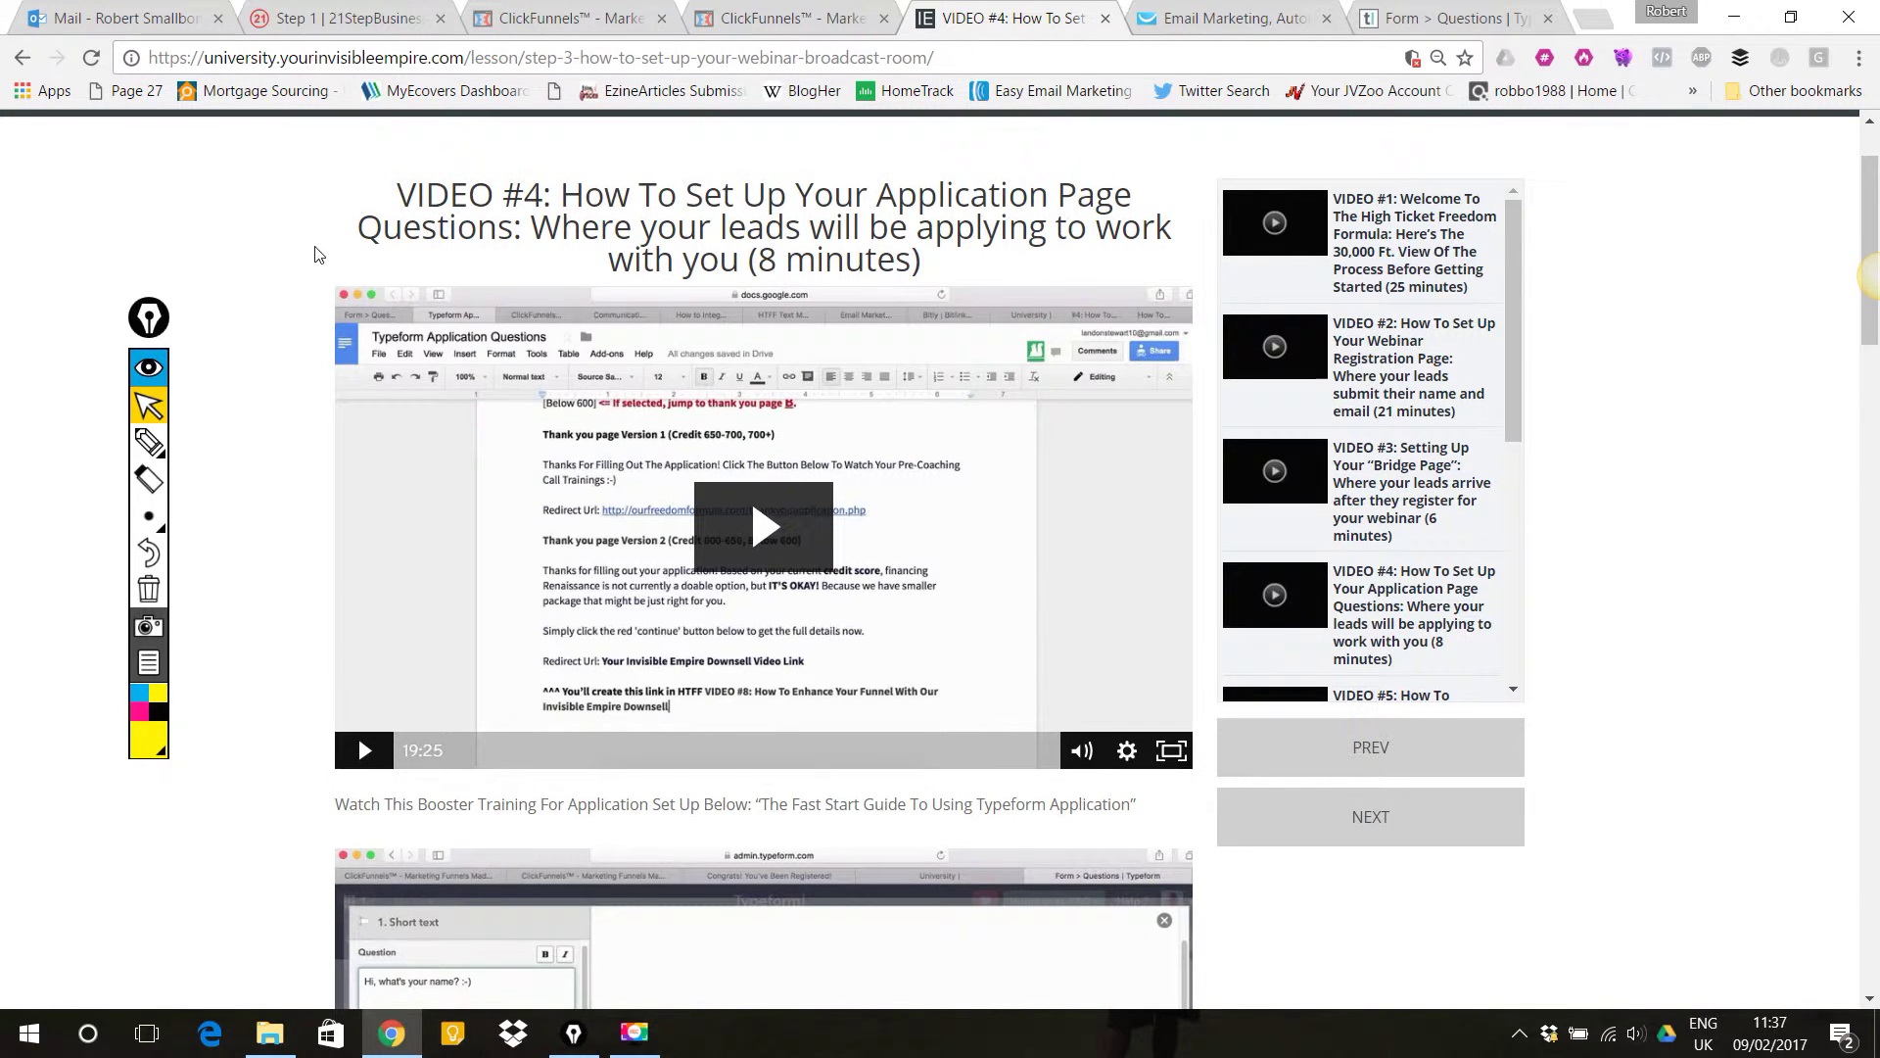
scroll(316, 252, down, 6)
click(149, 442)
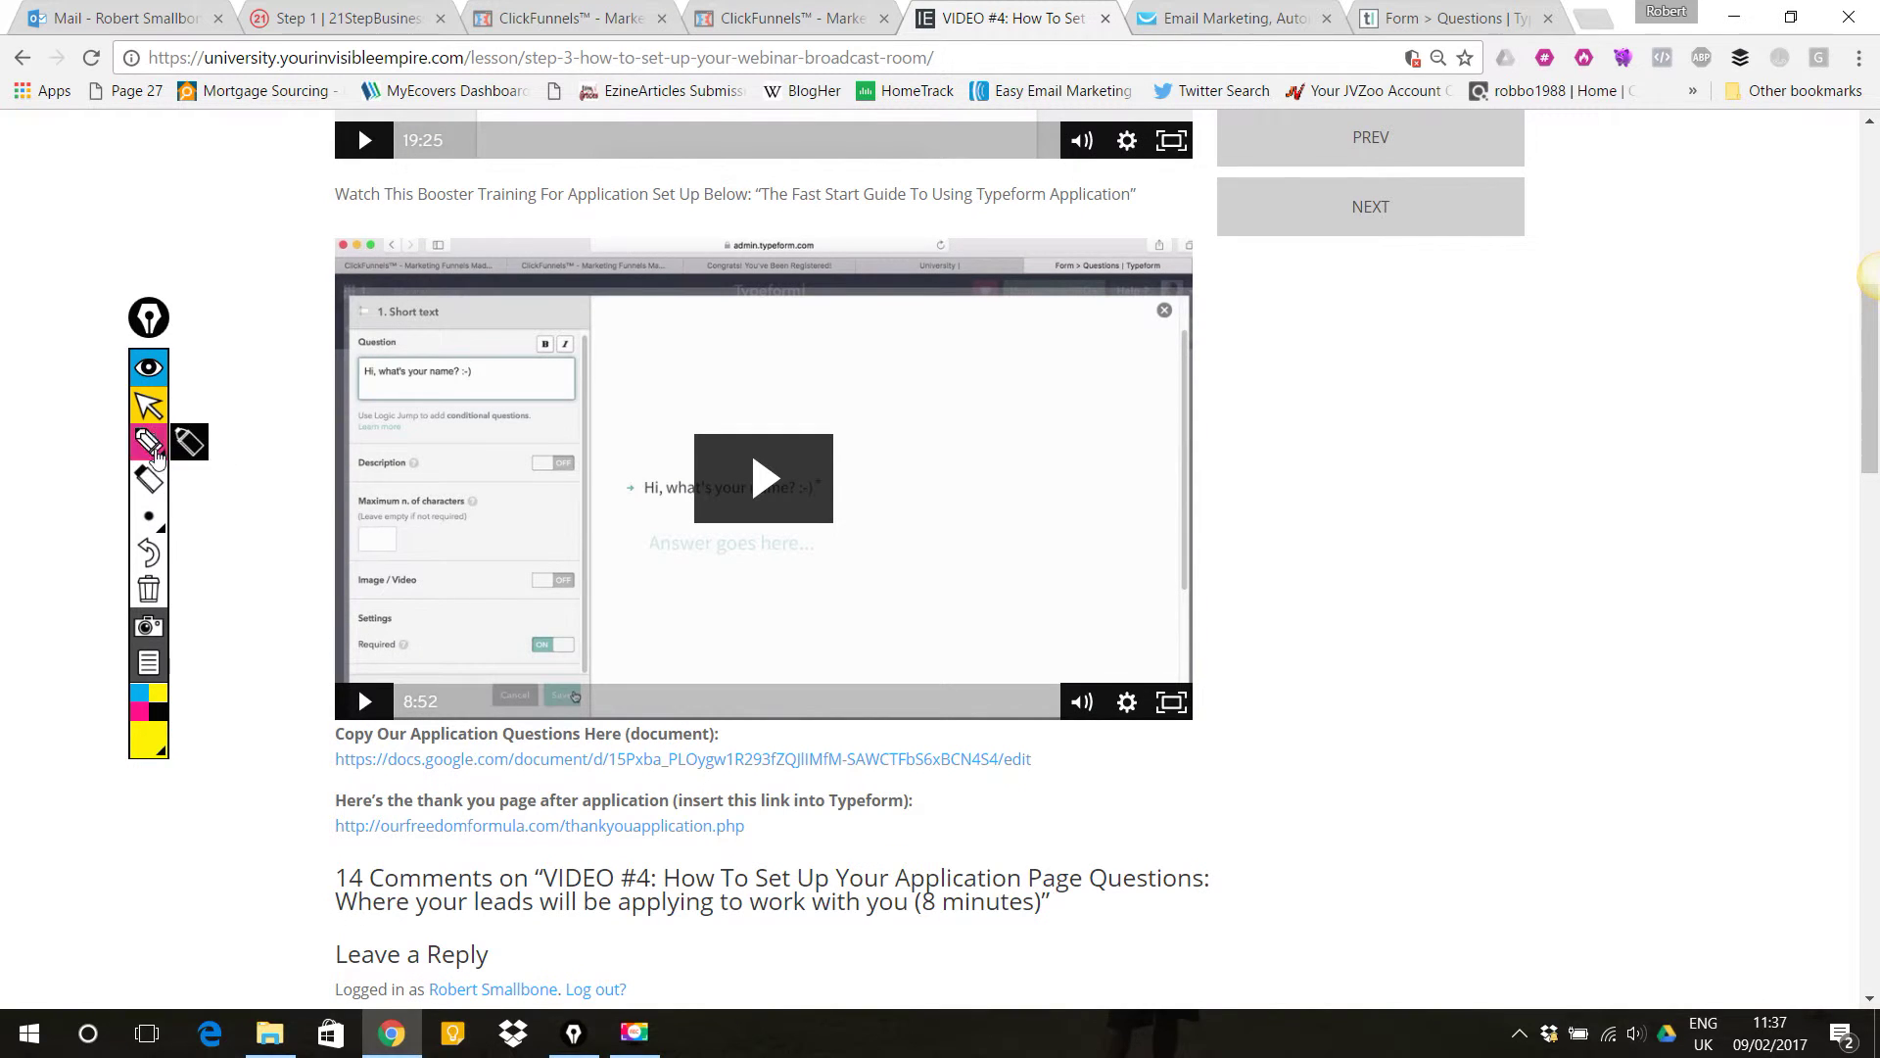
mouse_move(1278, 769)
mouse_down()
mouse_move(1097, 769)
mouse_move(1152, 805)
mouse_up()
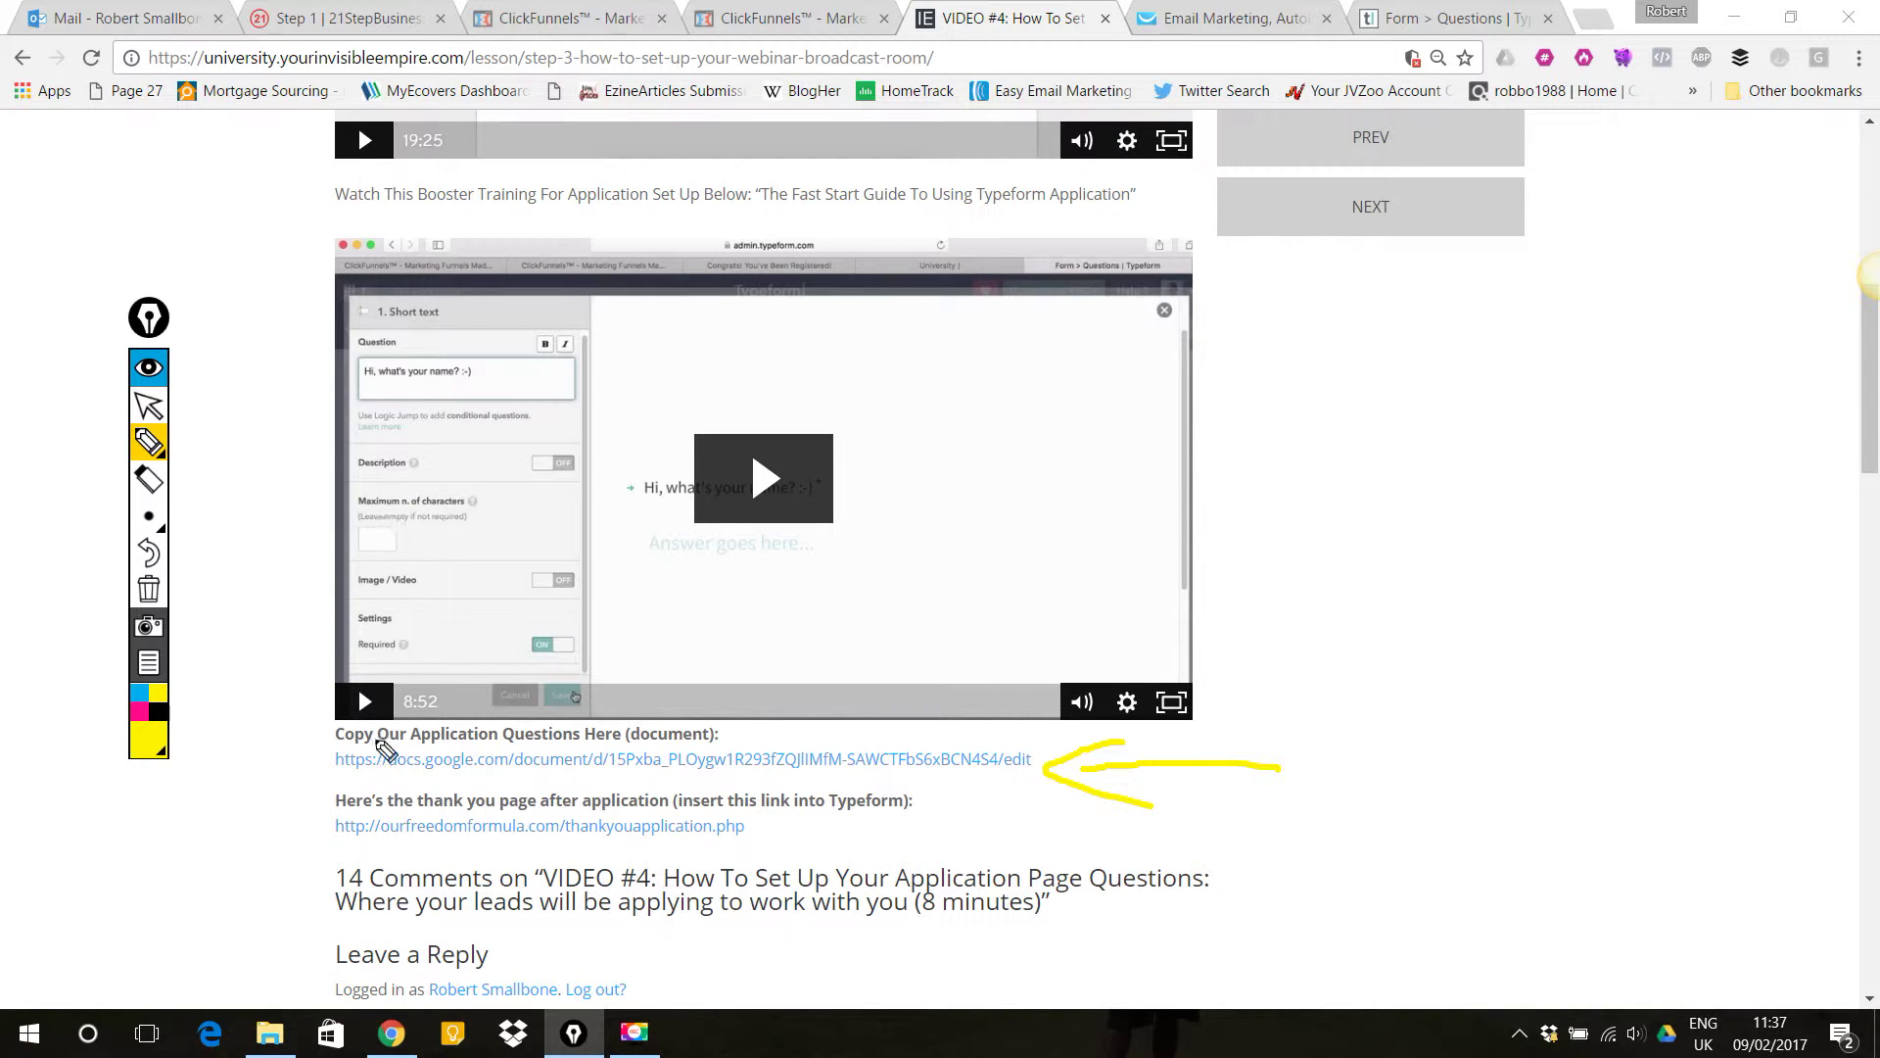
mouse_move(201, 884)
mouse_down()
mouse_move(294, 840)
mouse_move(284, 816)
mouse_move(323, 824)
mouse_move(321, 866)
mouse_up()
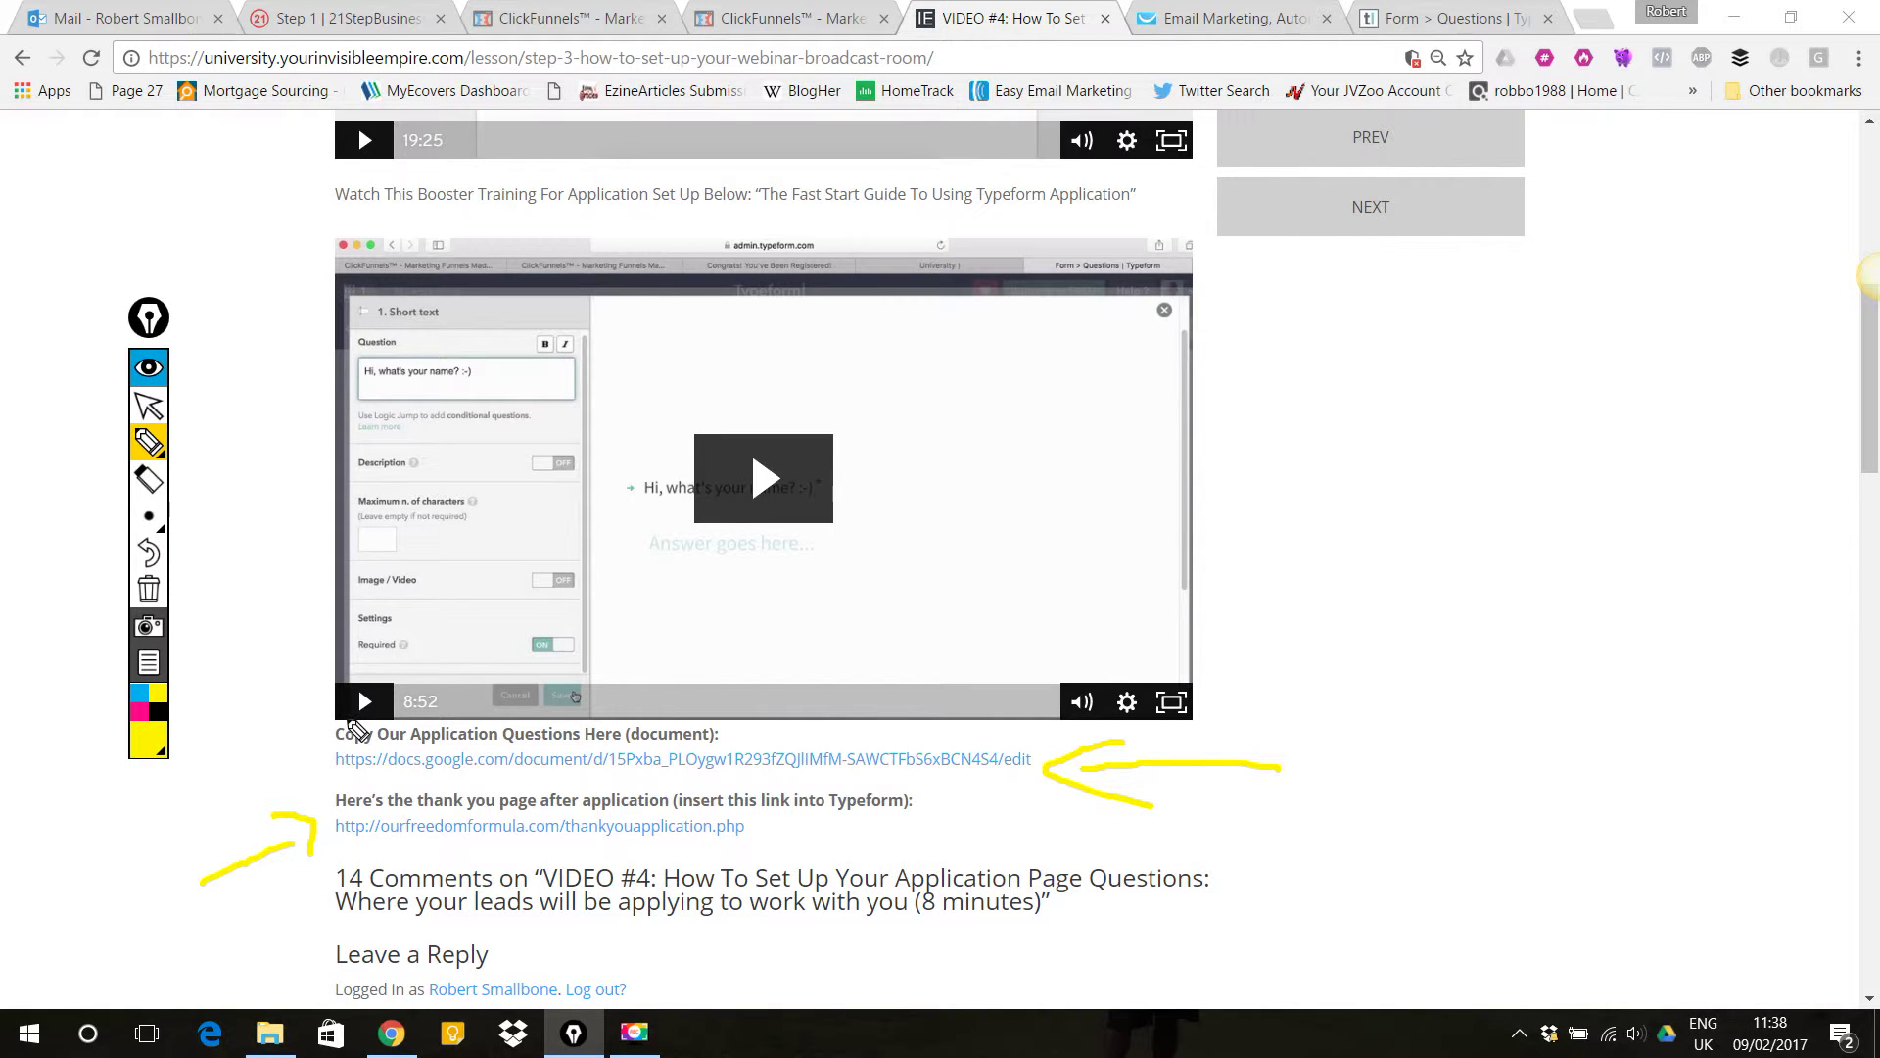
click(149, 407)
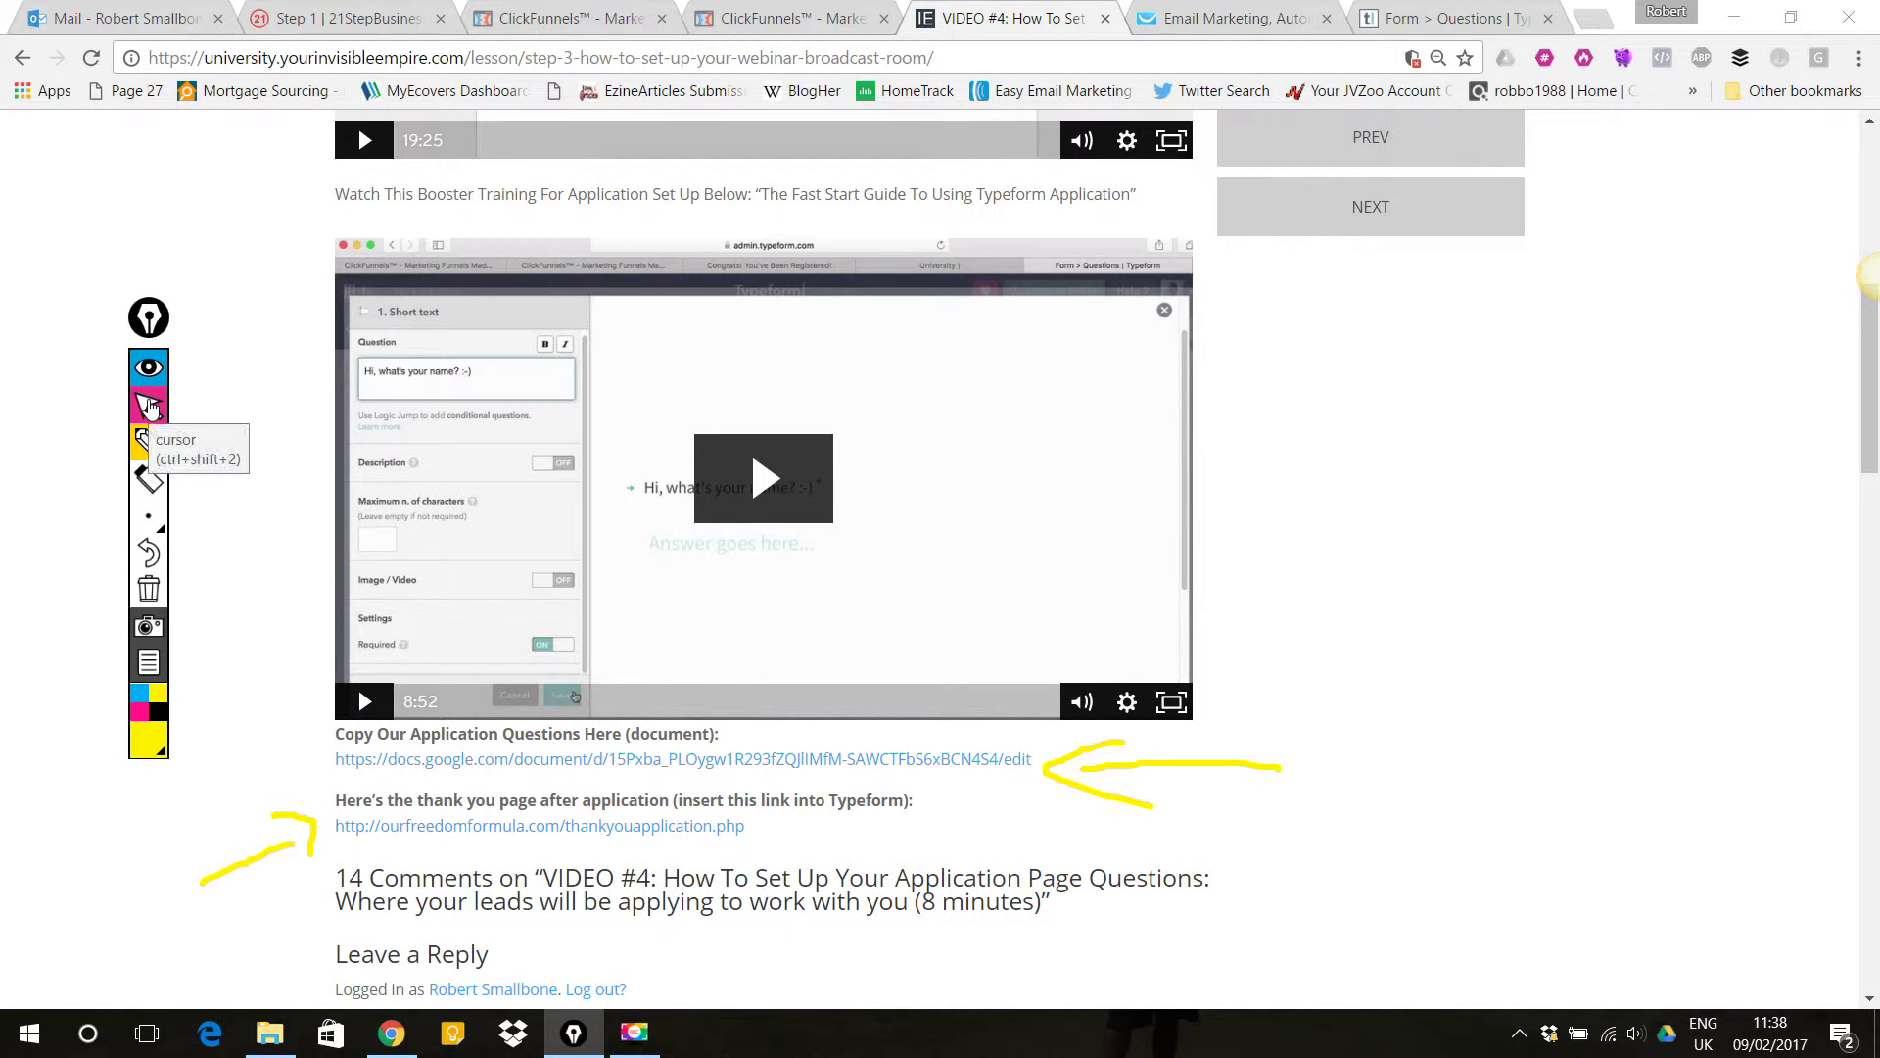
click(149, 406)
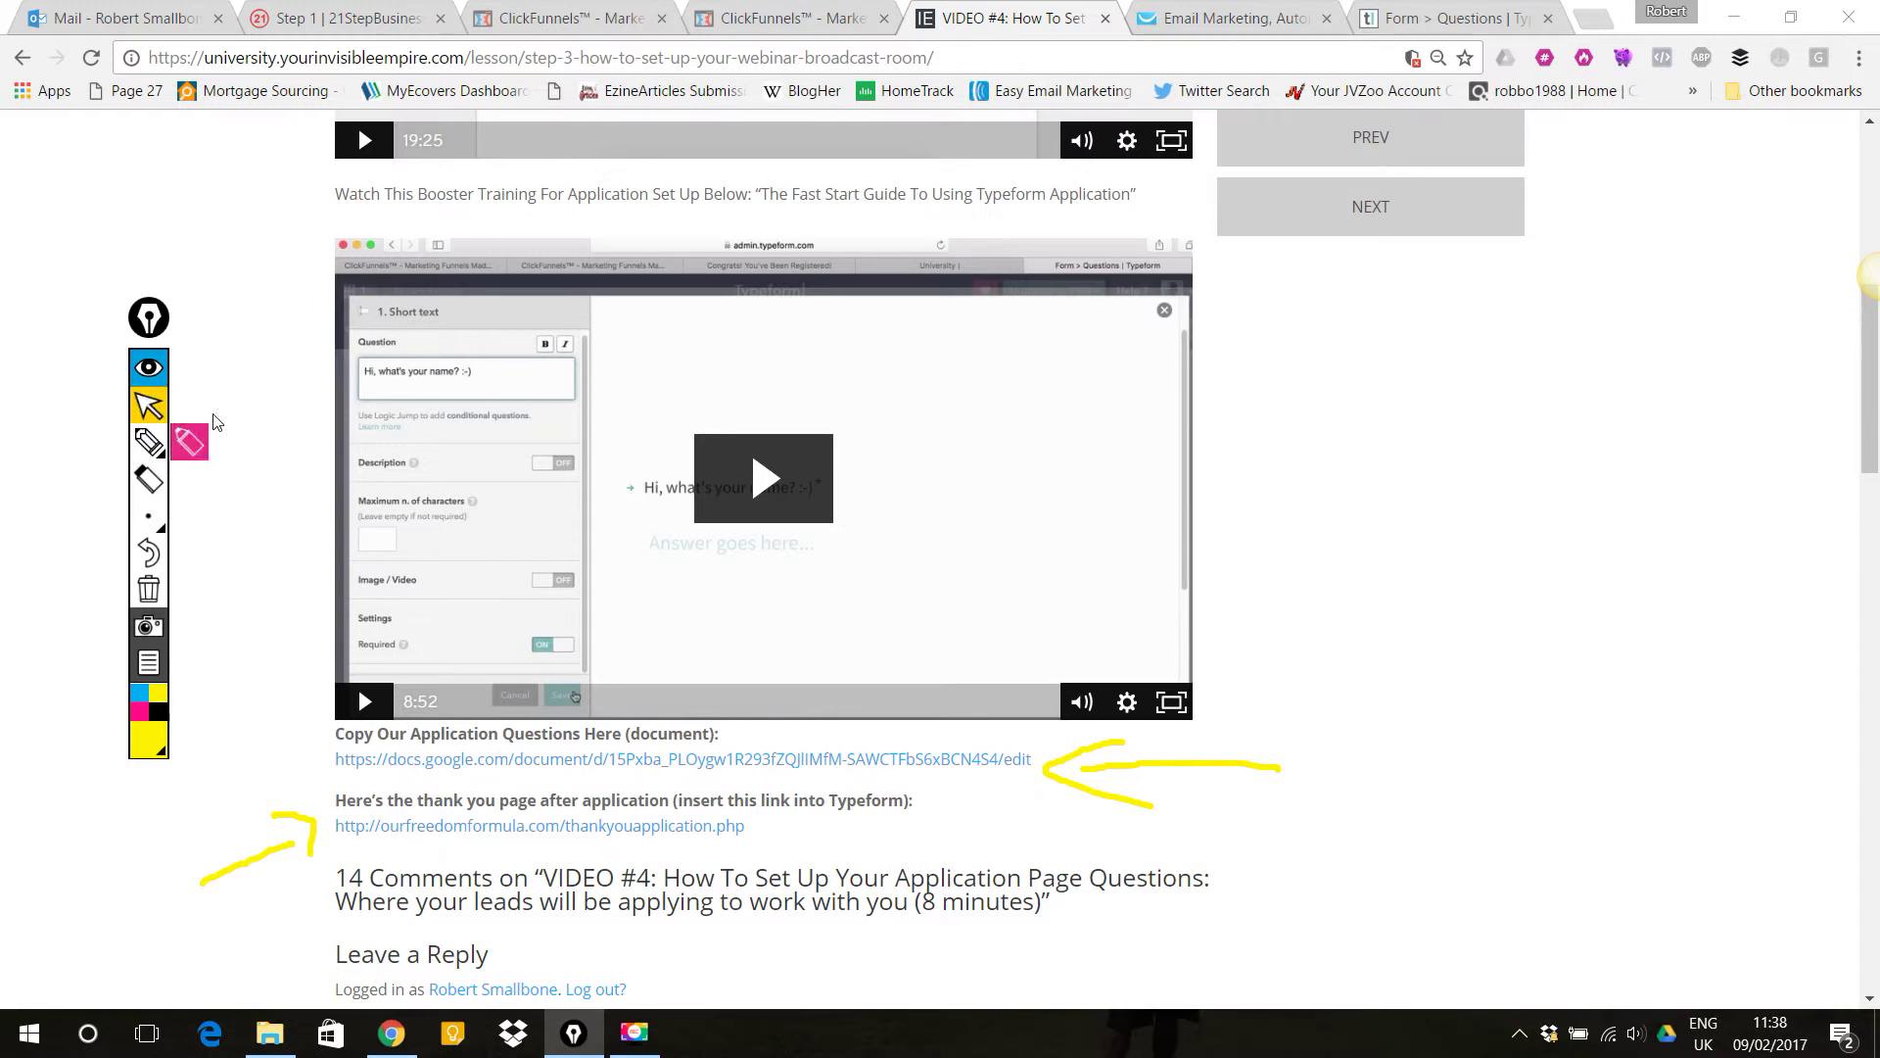
click(148, 588)
- Point yellow arrows at the two training videos in the Video #4 lesson, and clear the annotations
scroll(750, 513, up, 3)
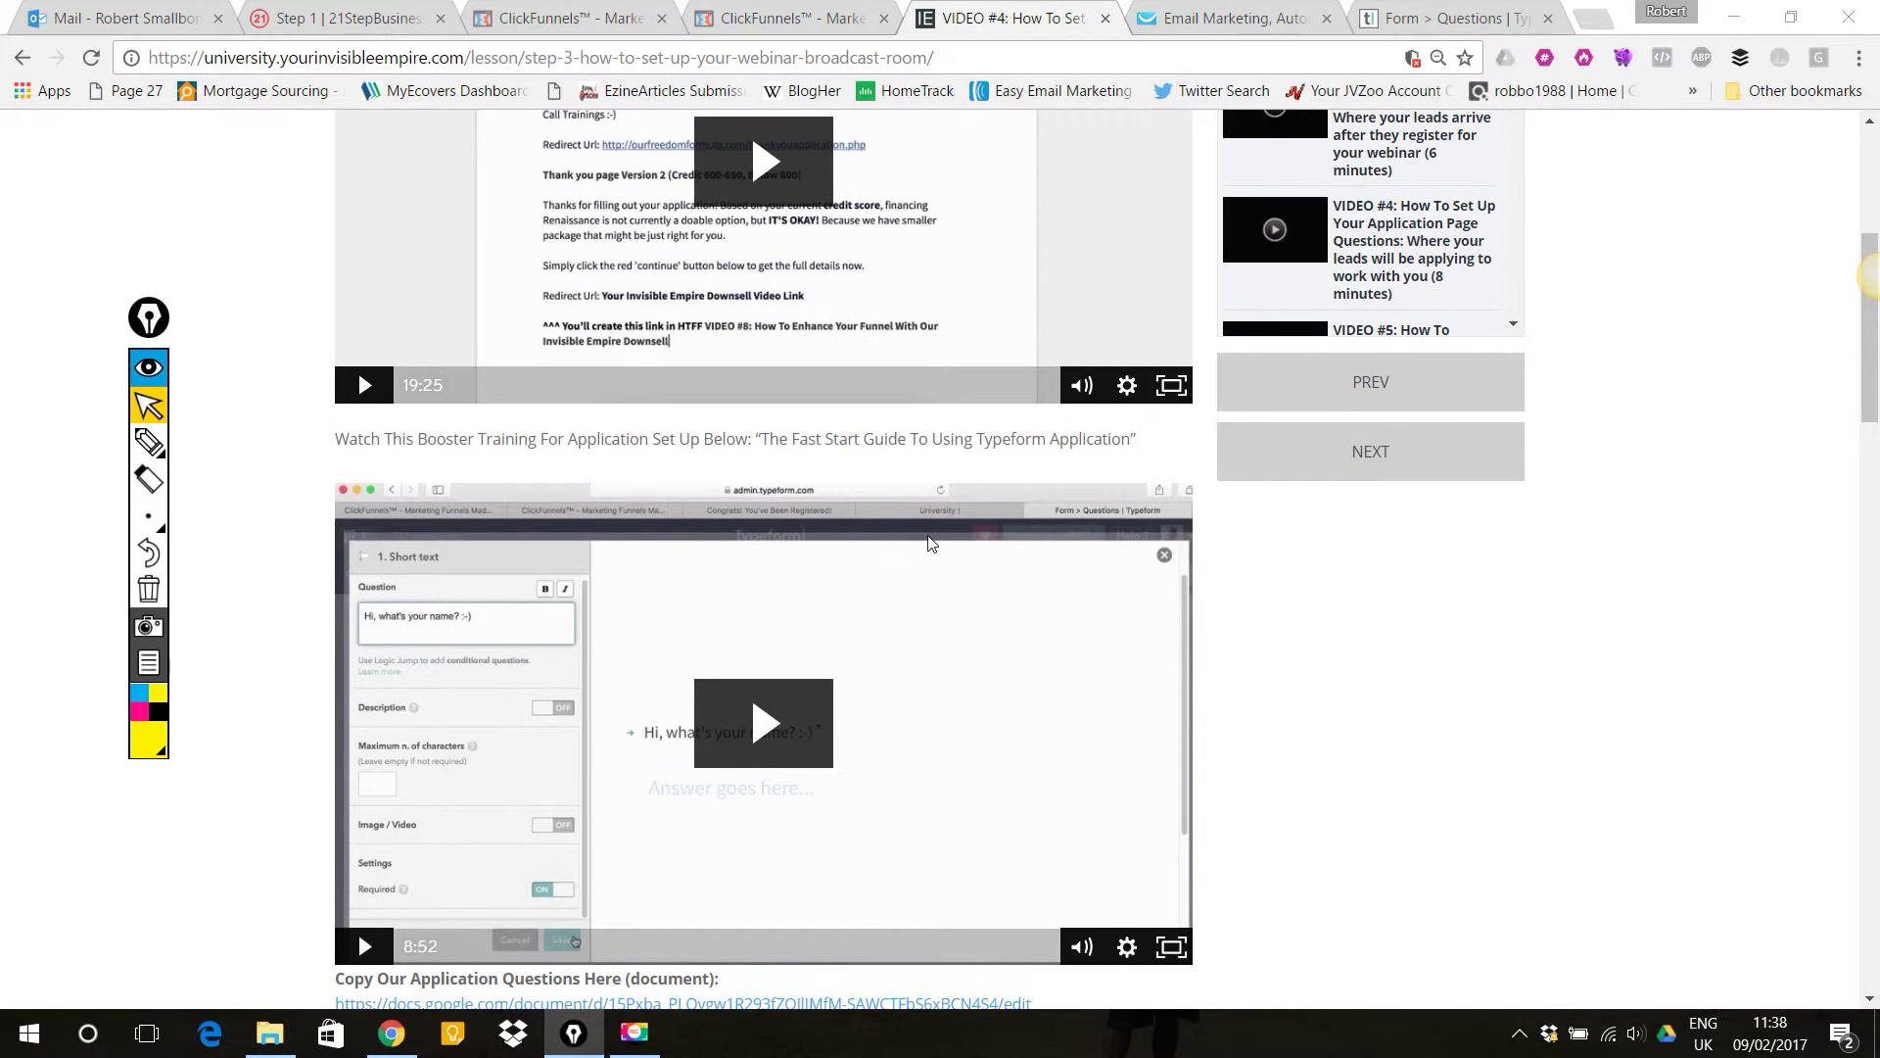
scroll(930, 543, up, 1)
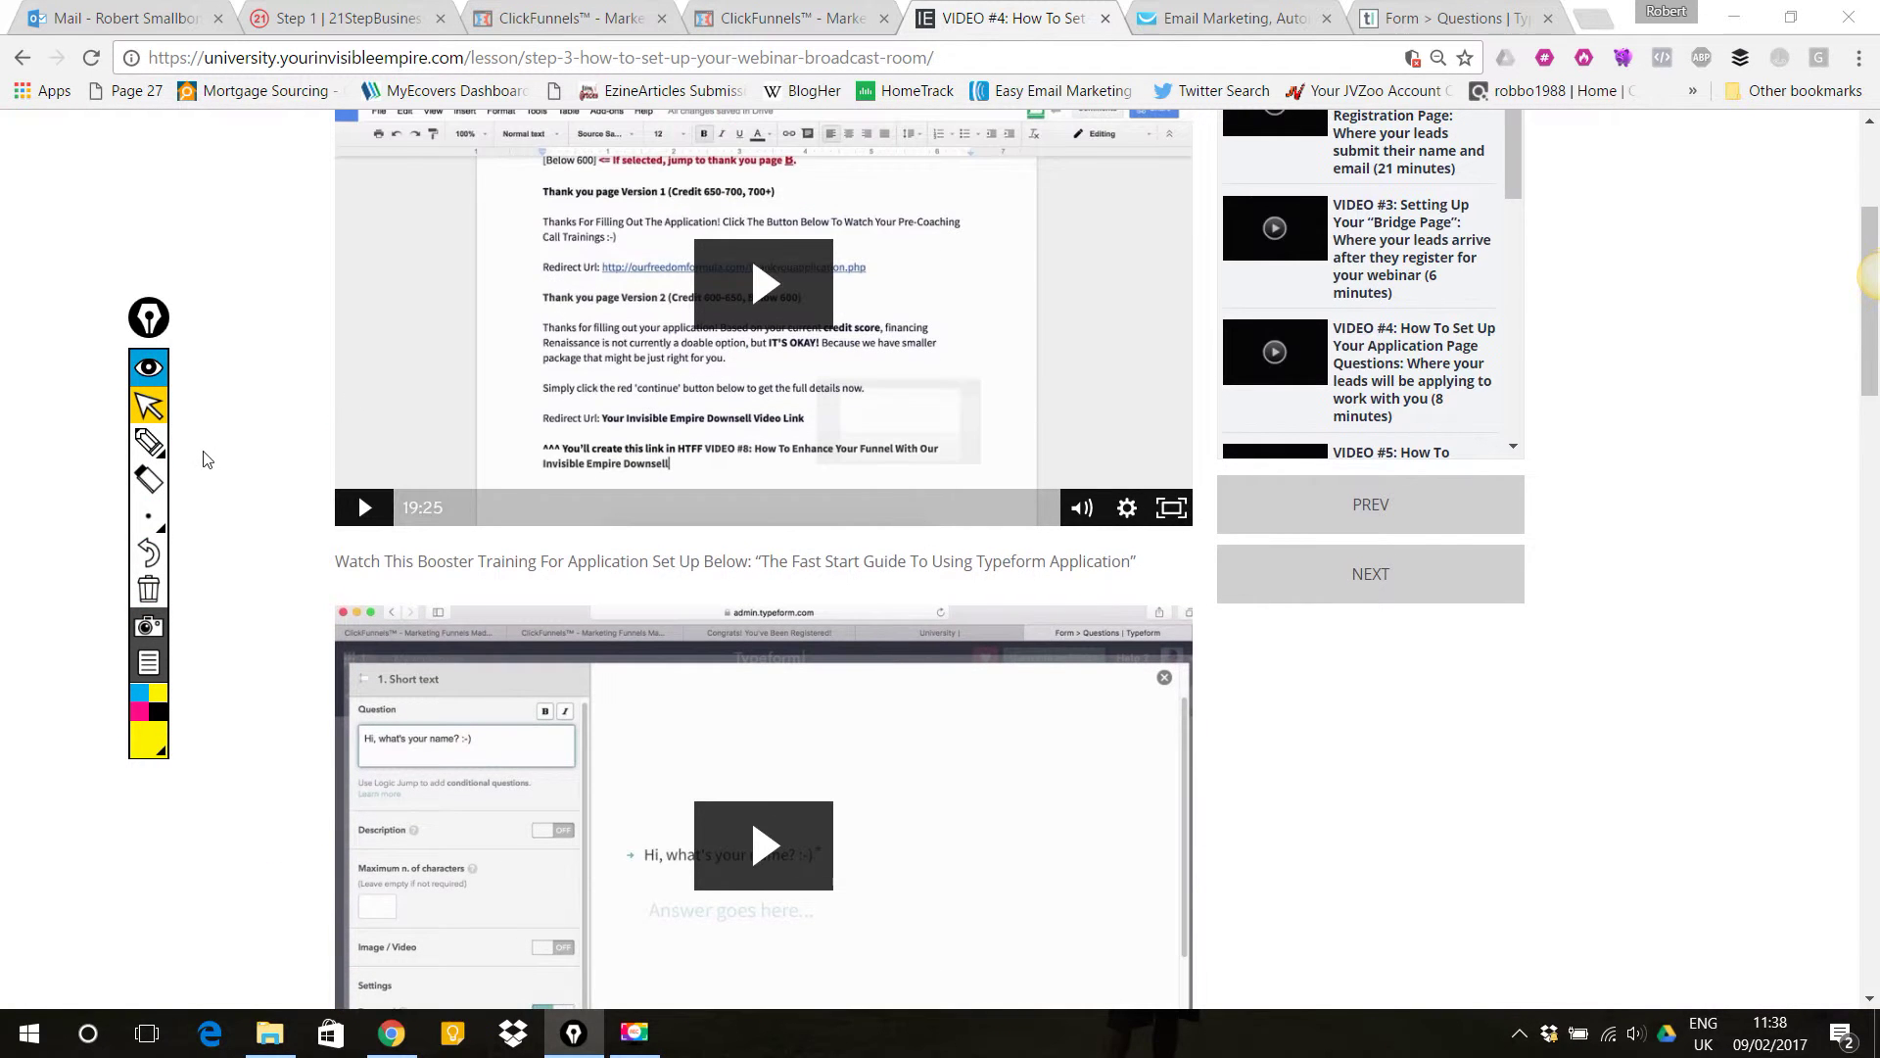
click(149, 442)
mouse_move(132, 174)
mouse_down()
mouse_move(431, 243)
mouse_move(597, 267)
mouse_move(615, 240)
mouse_move(646, 251)
mouse_move(587, 313)
mouse_move(594, 232)
mouse_move(598, 326)
mouse_move(619, 283)
mouse_move(609, 299)
mouse_move(607, 231)
mouse_up()
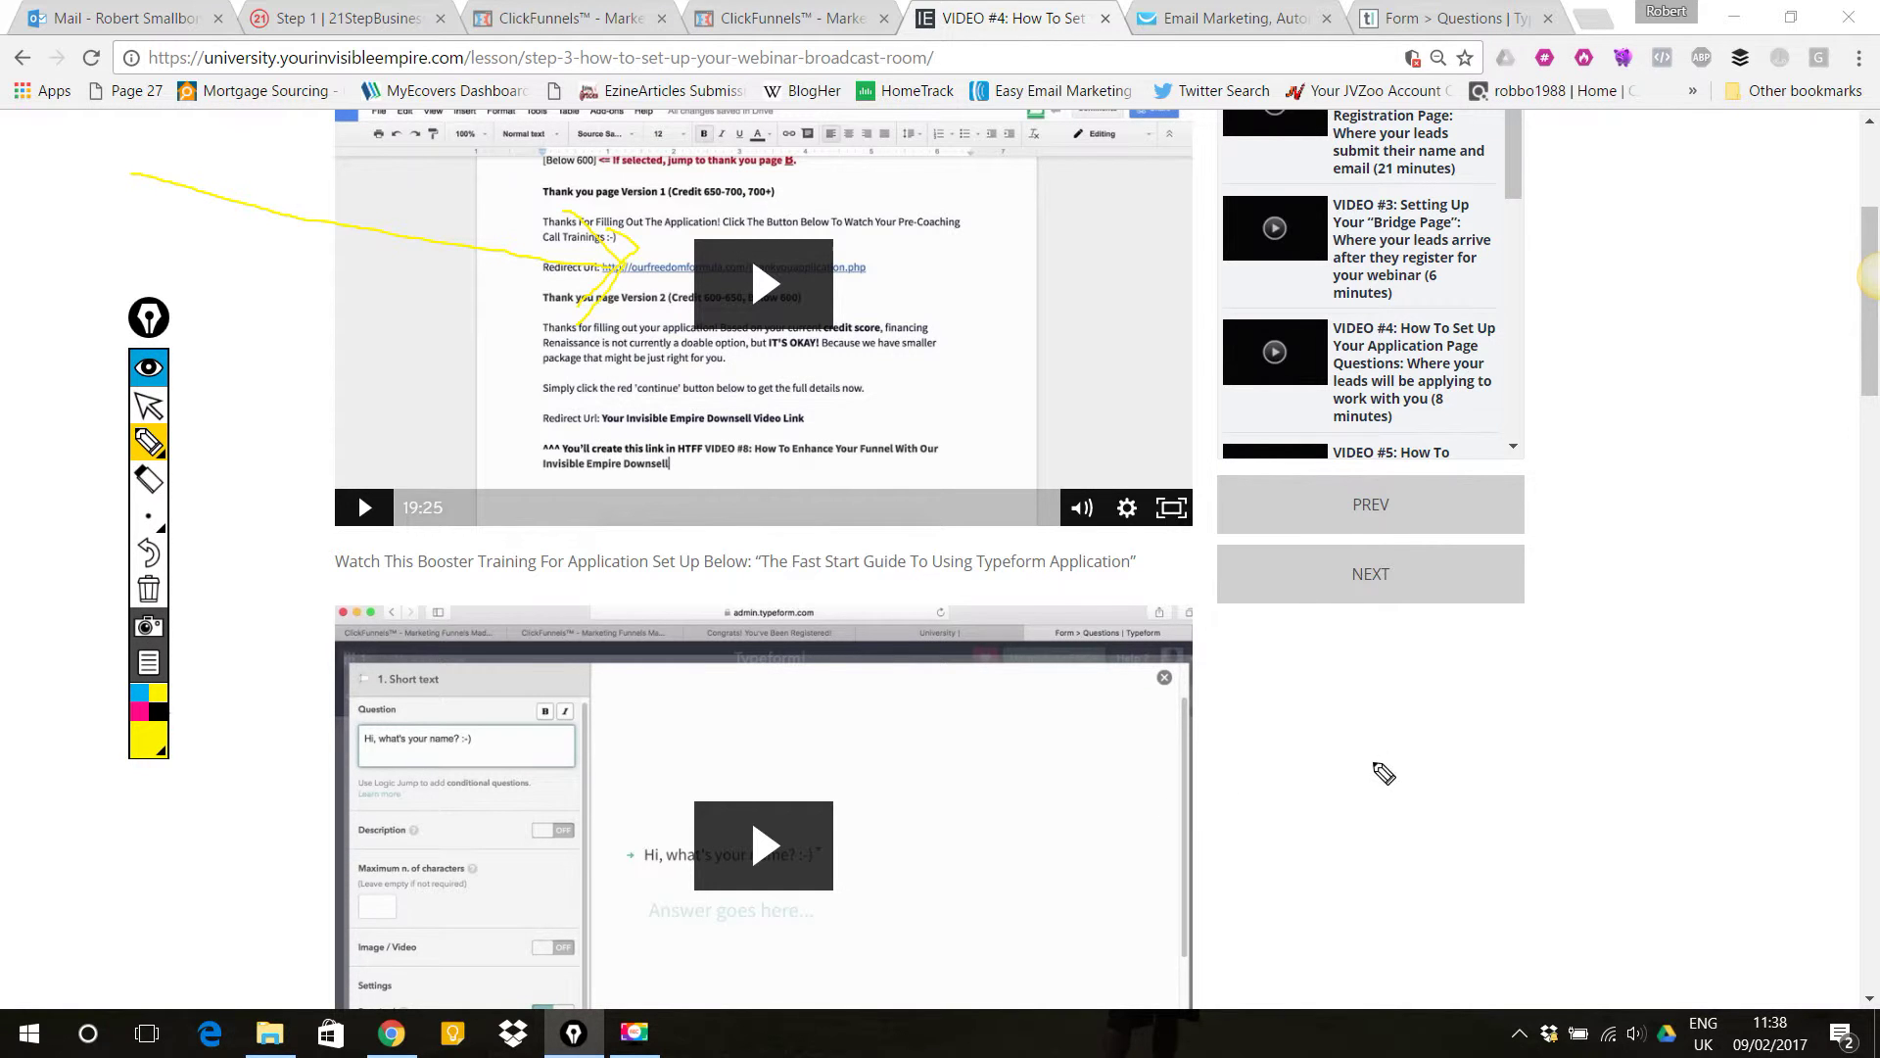
mouse_move(1329, 759)
mouse_down()
mouse_move(1067, 767)
mouse_move(897, 820)
mouse_move(1018, 864)
mouse_up()
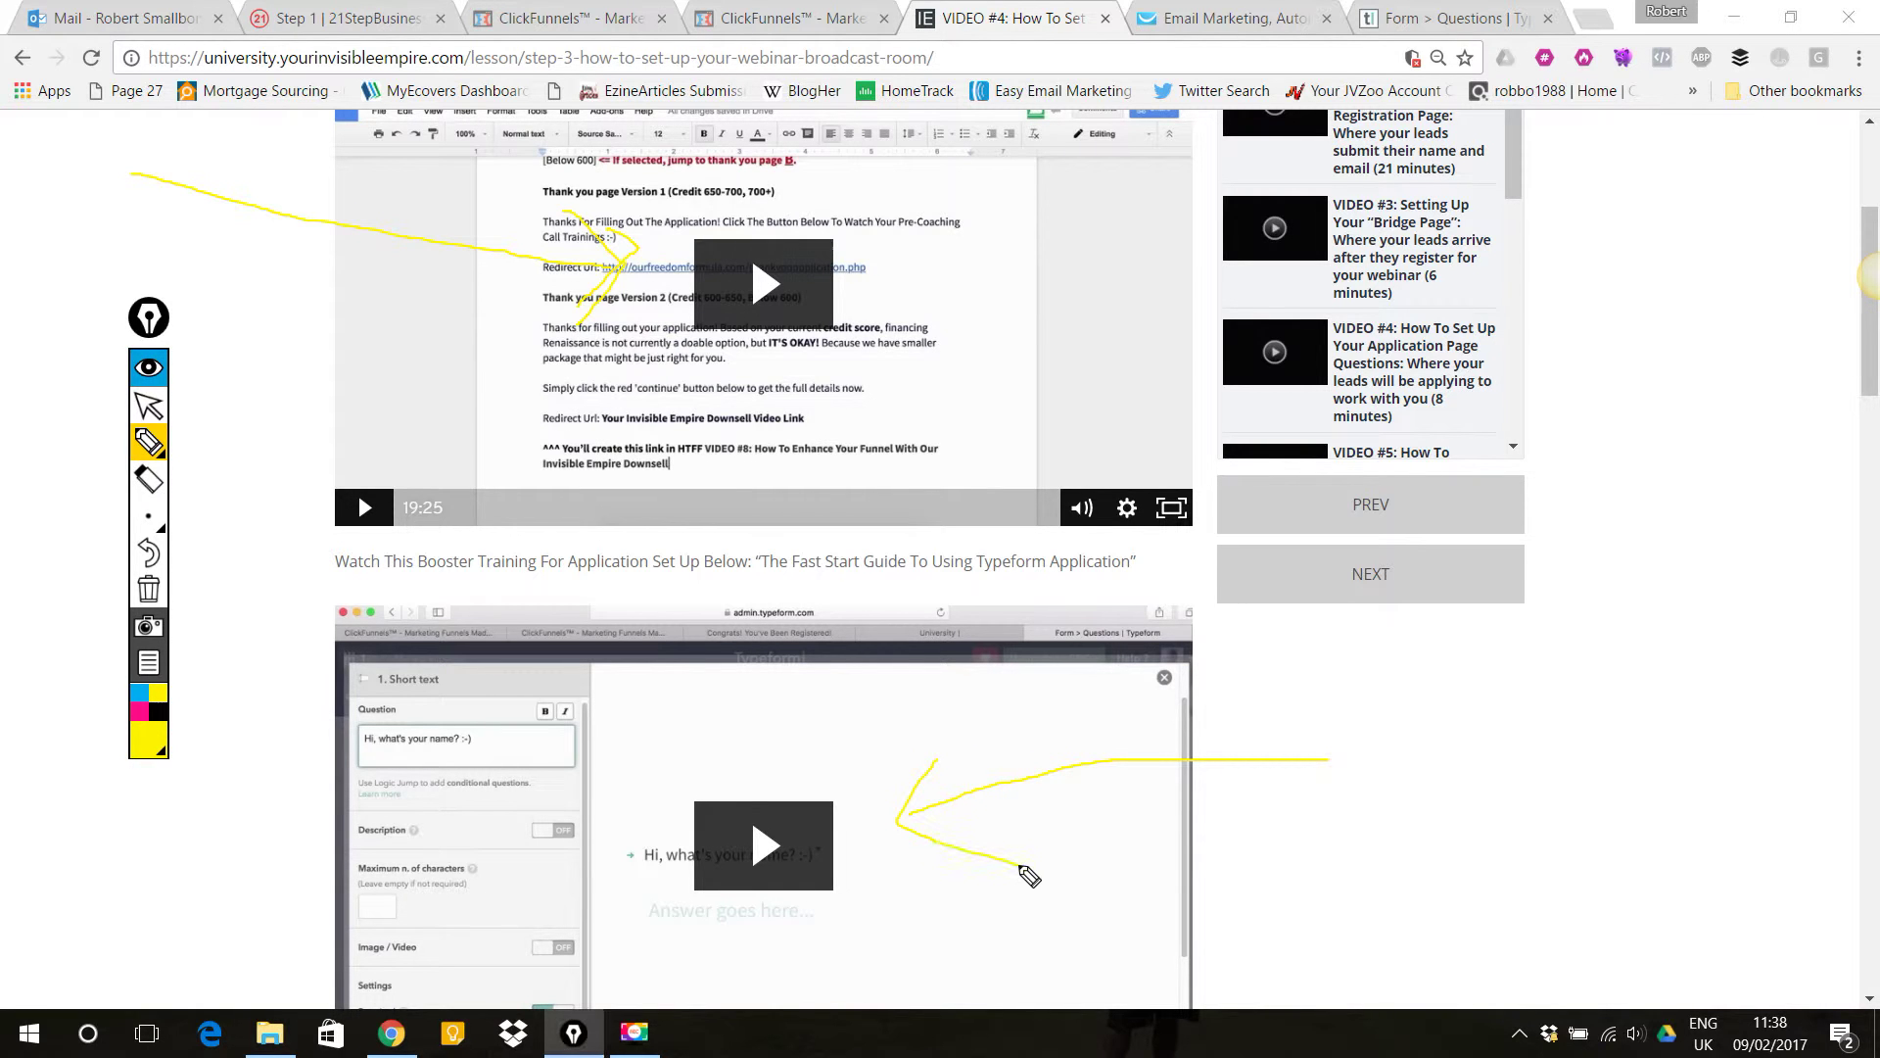
scroll(1371, 749, up, 1)
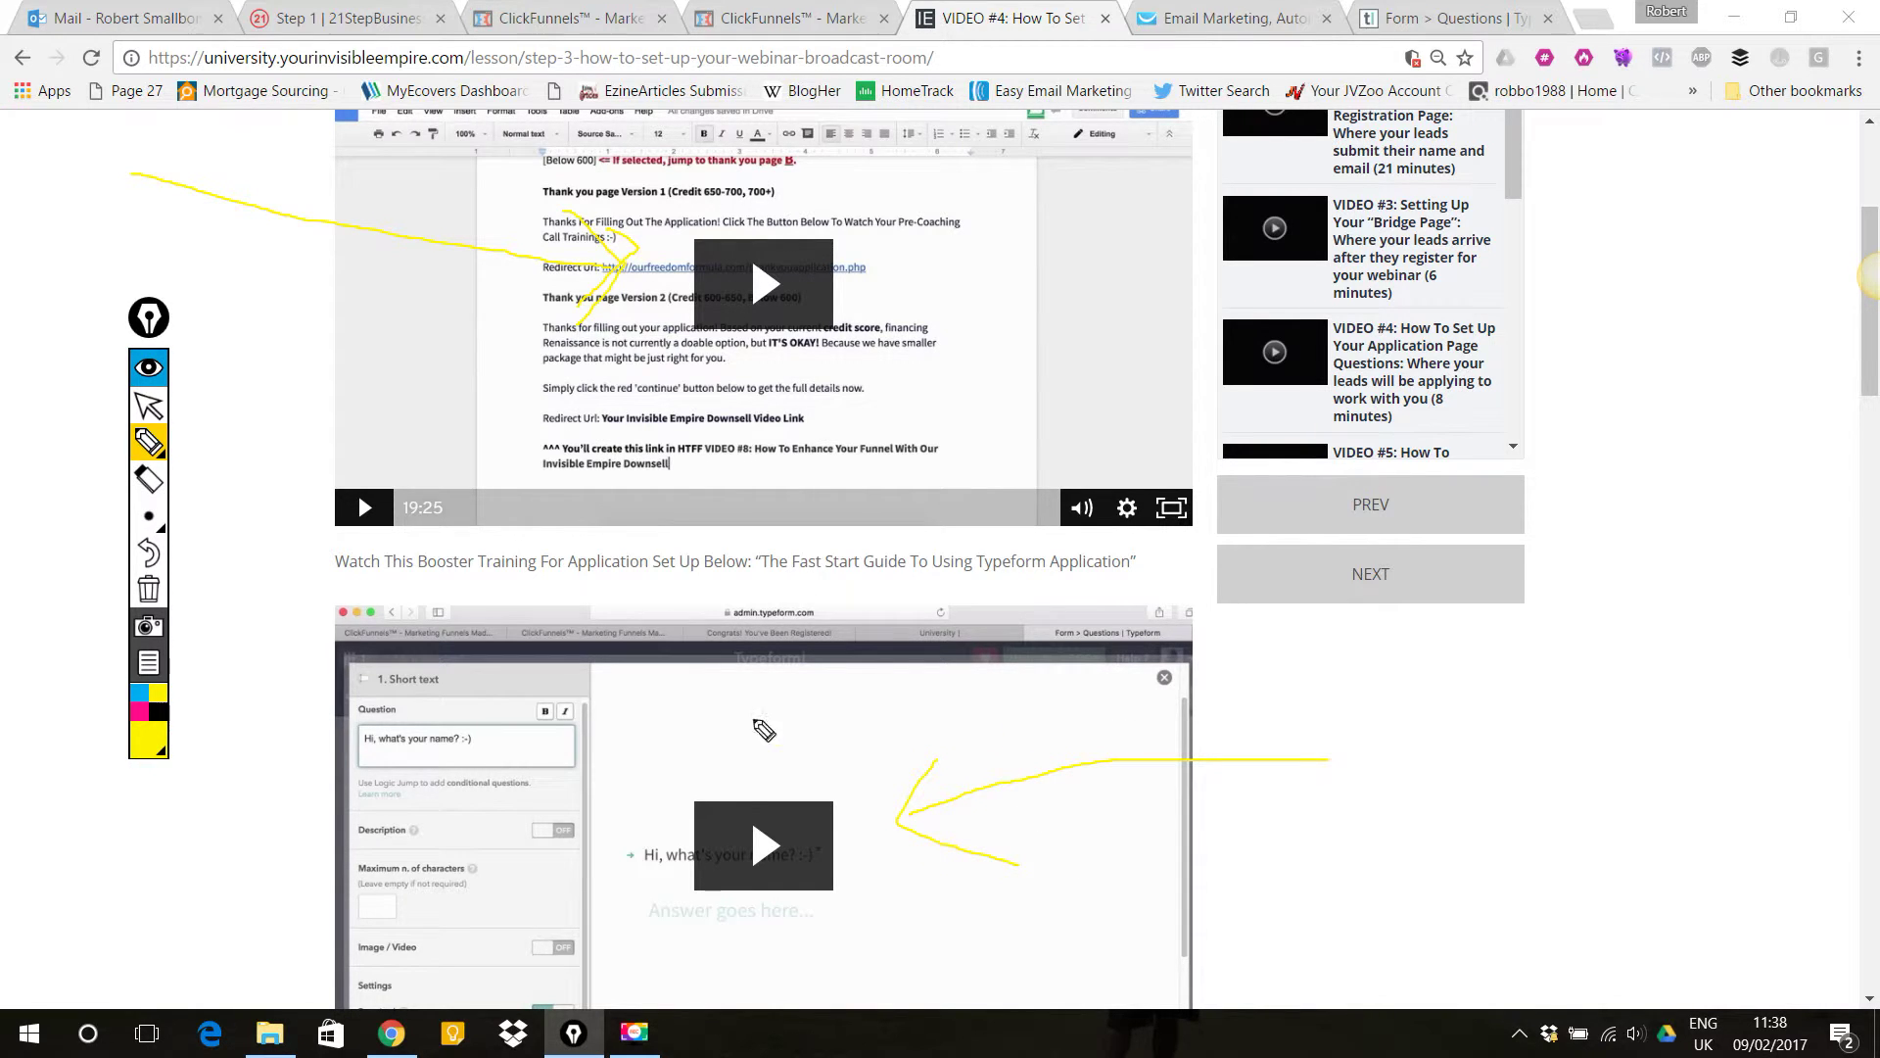
click(148, 590)
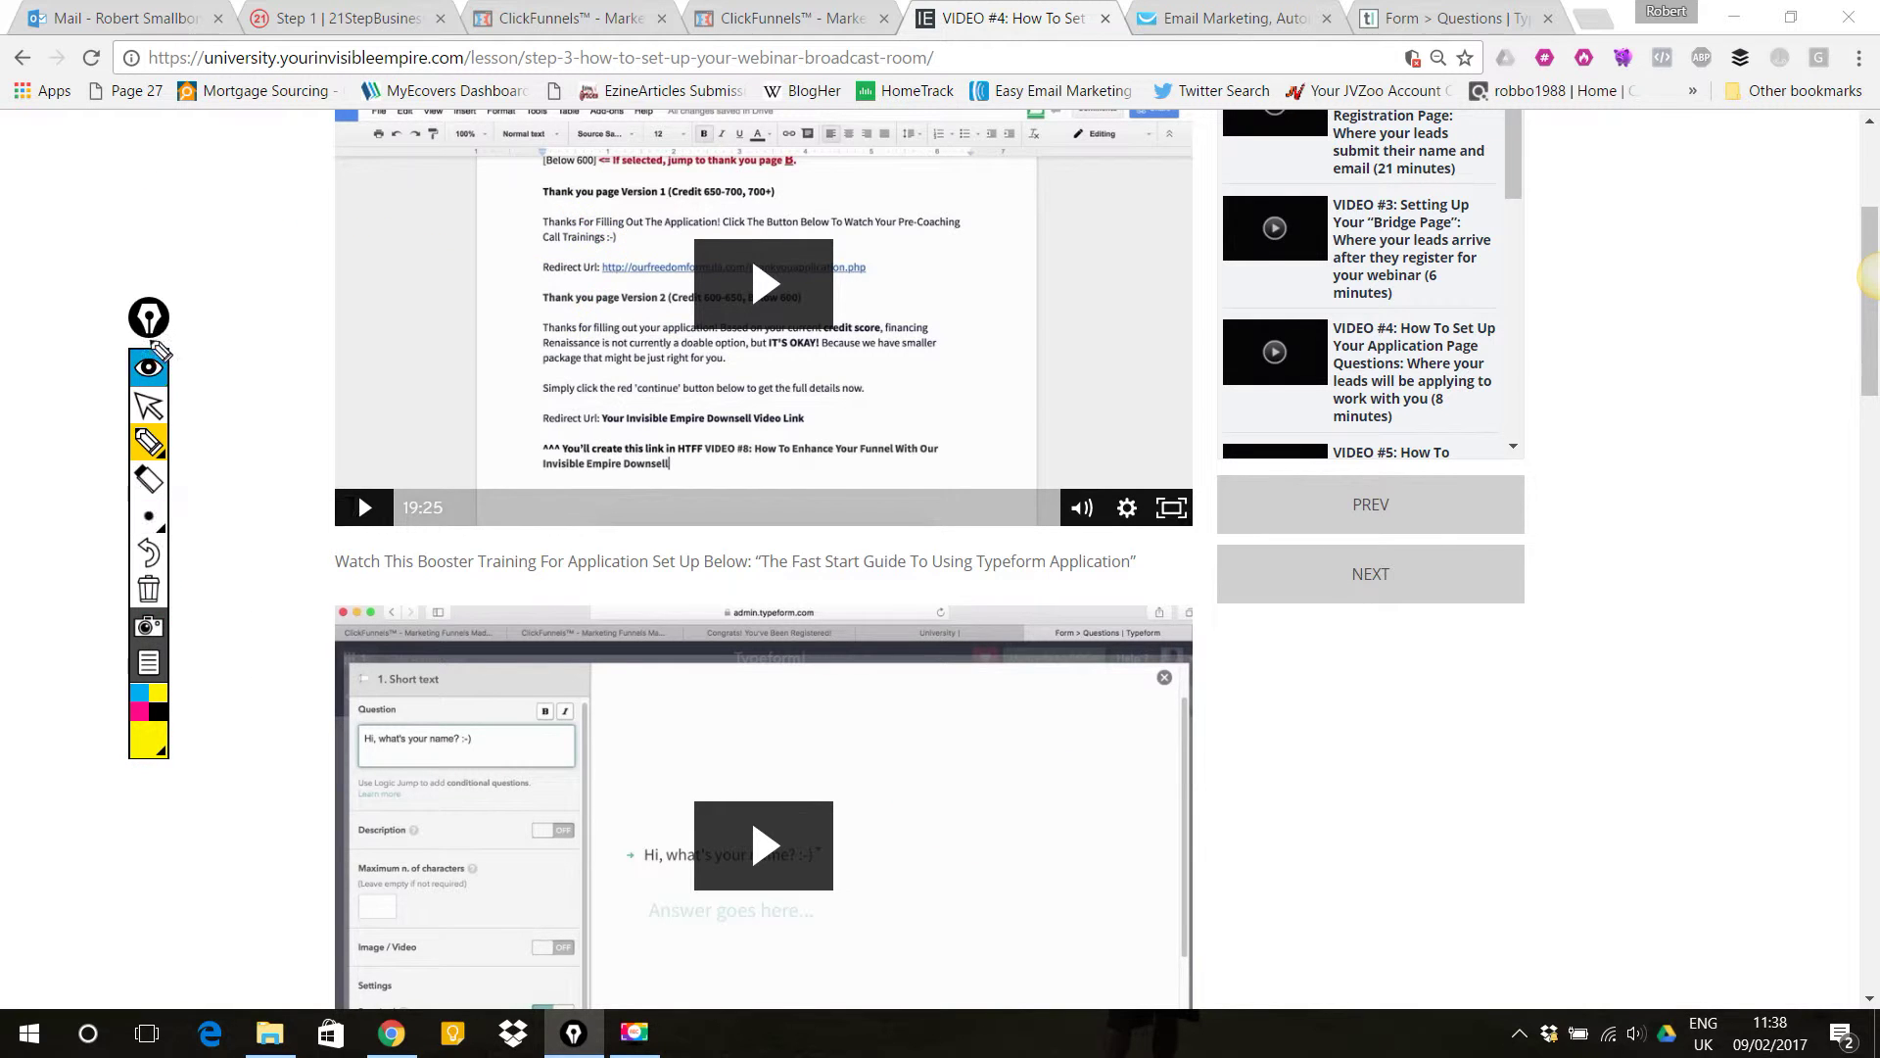
click(148, 404)
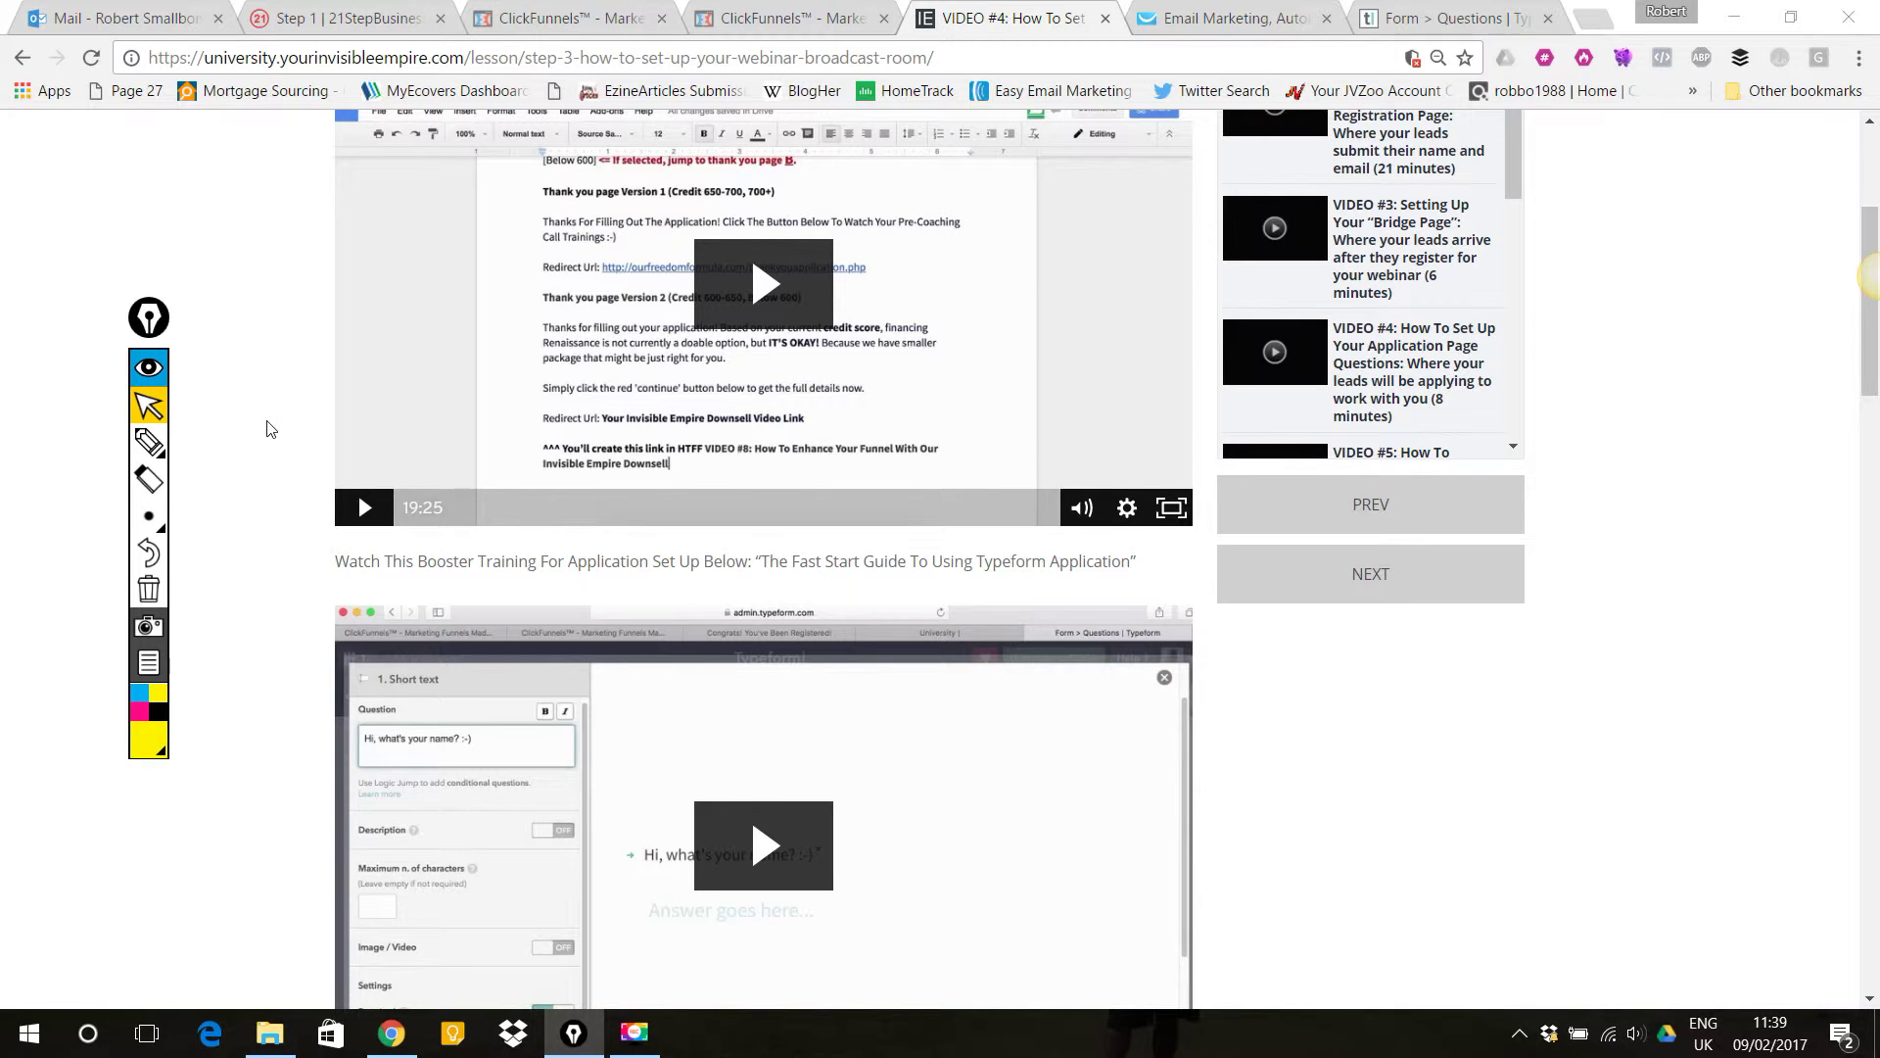
- Switch to GetResponse and start creating a new survey
scroll(271, 429, up, 1)
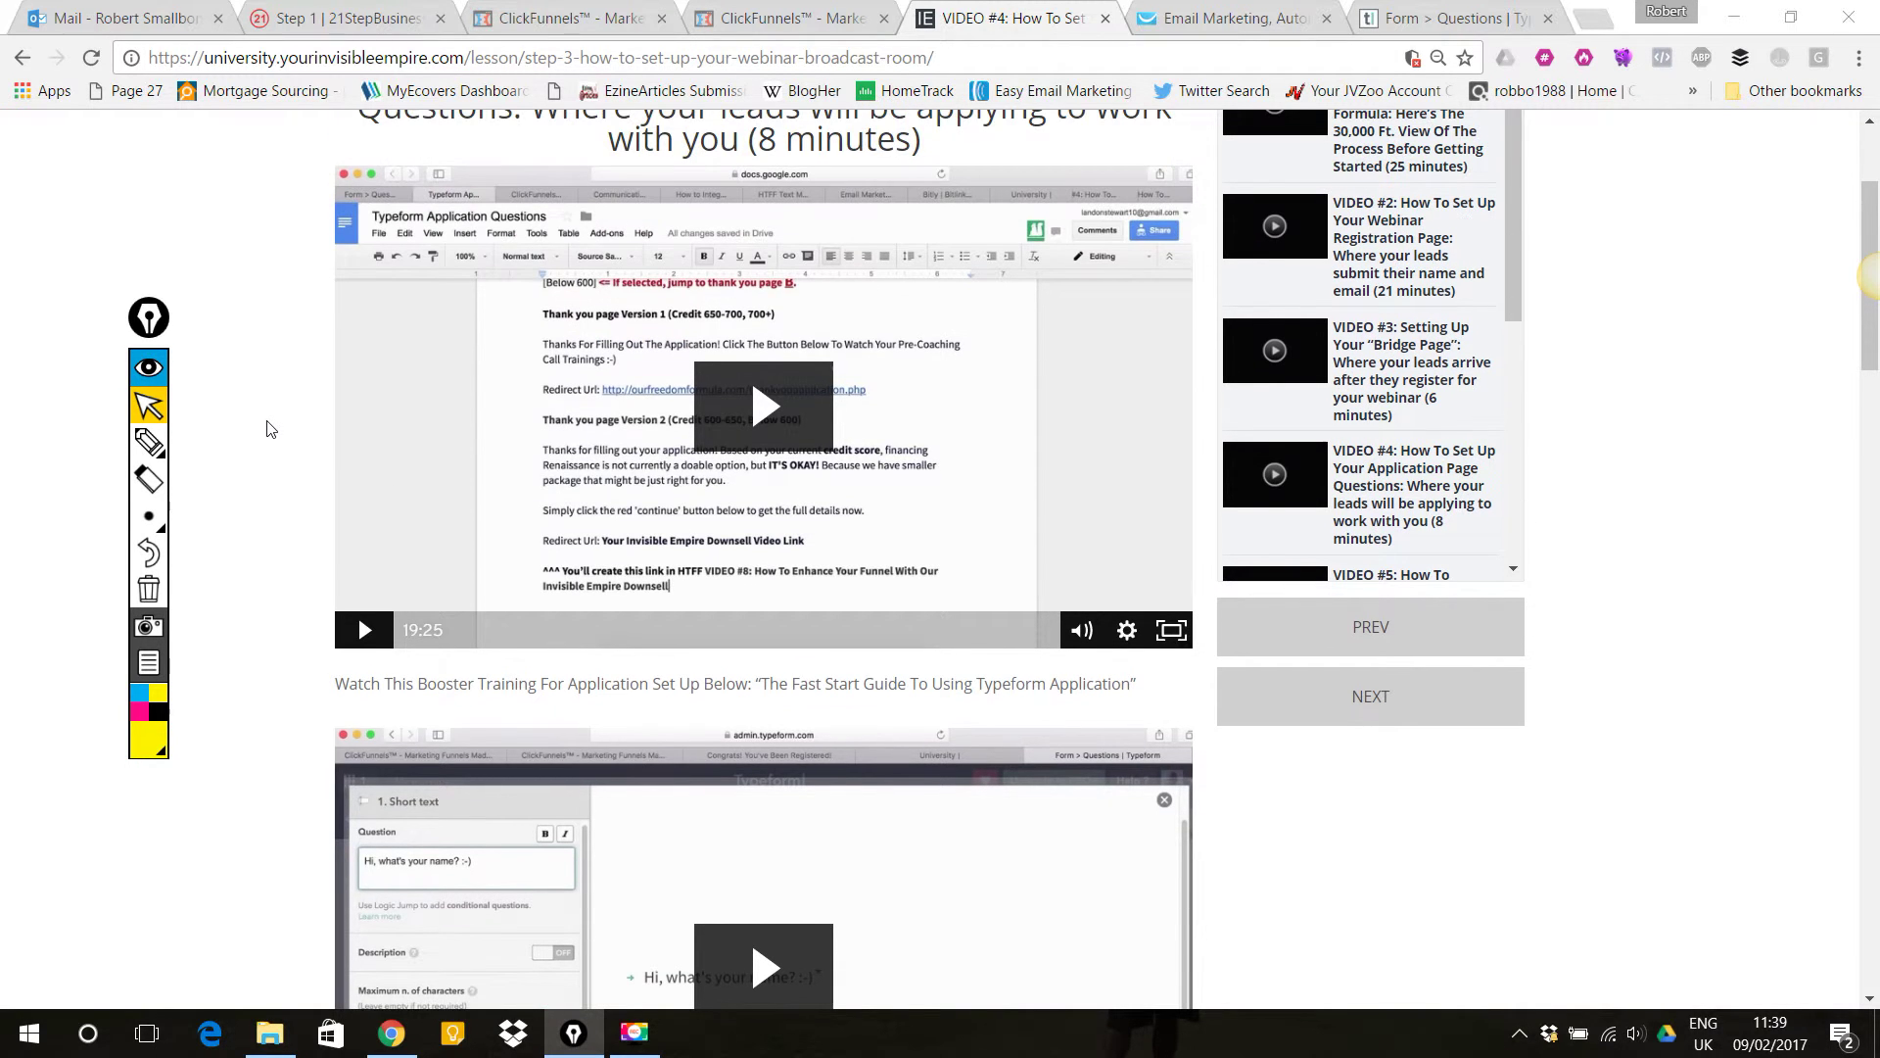
click(1207, 9)
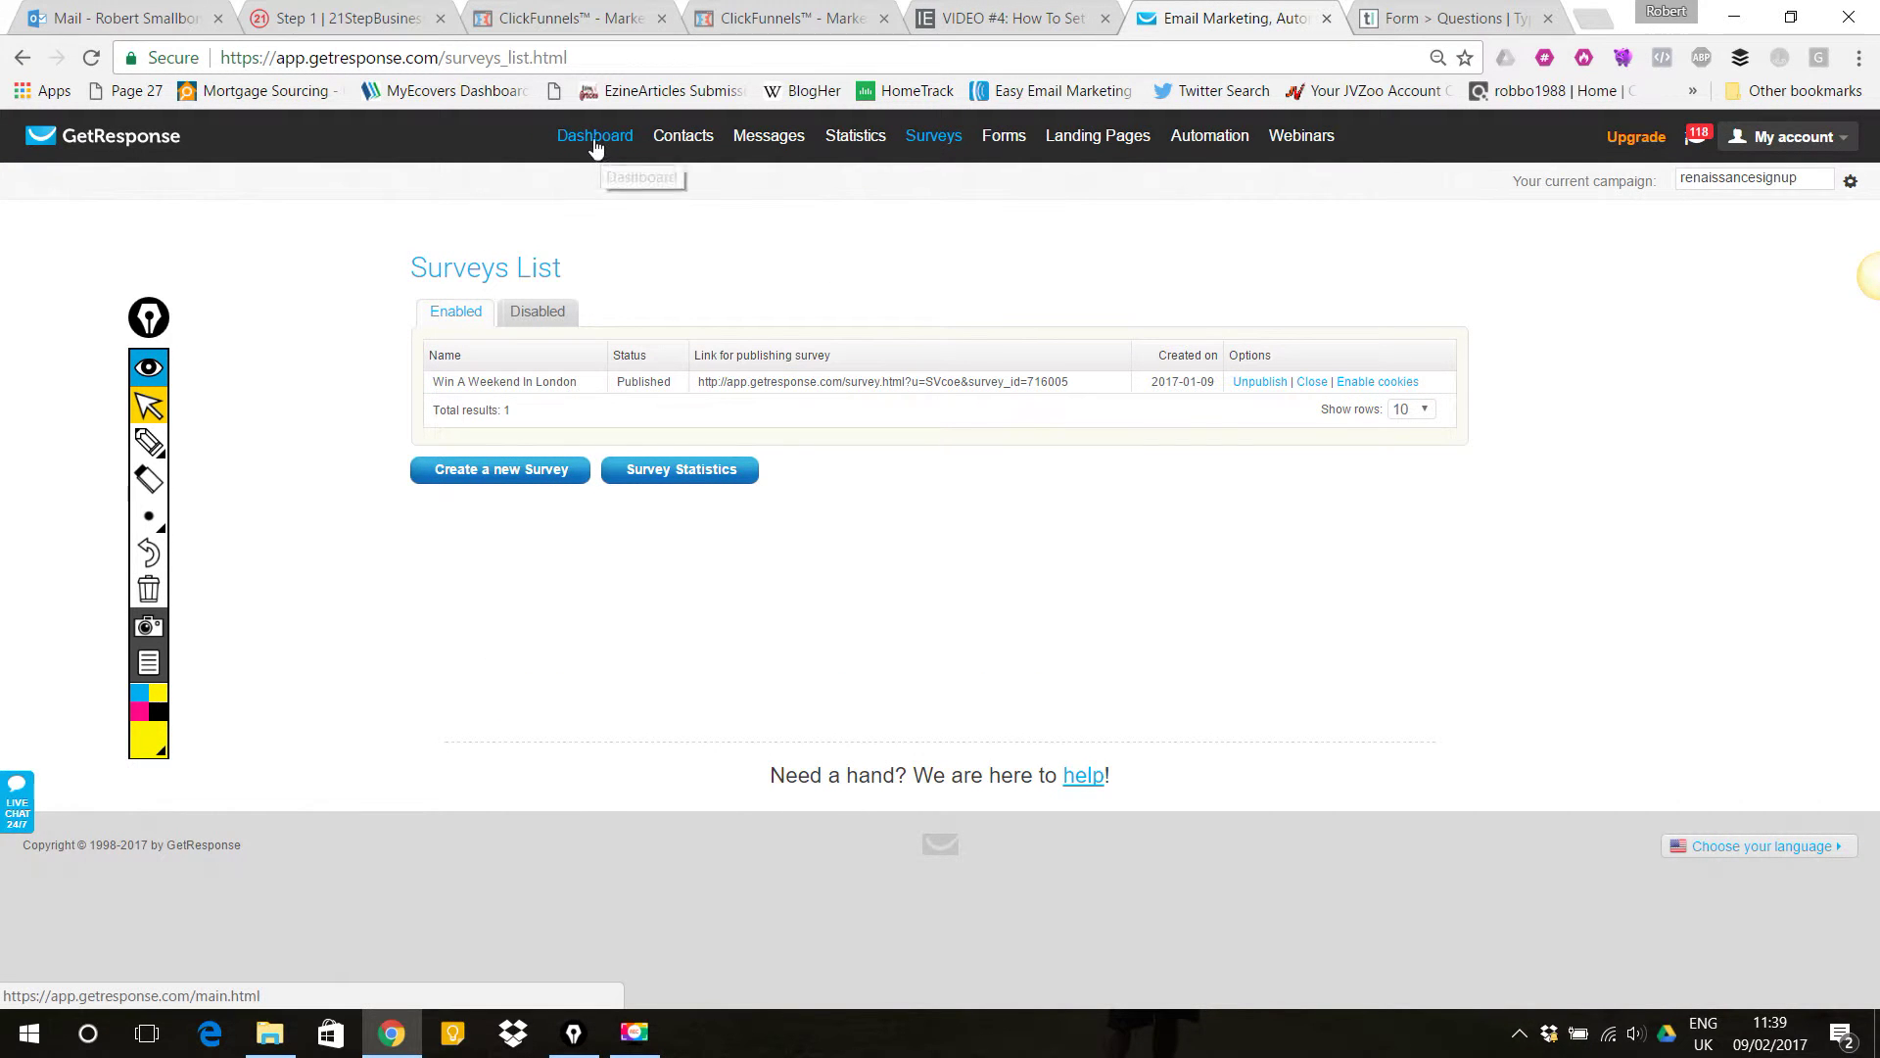
mouse_move(940, 130)
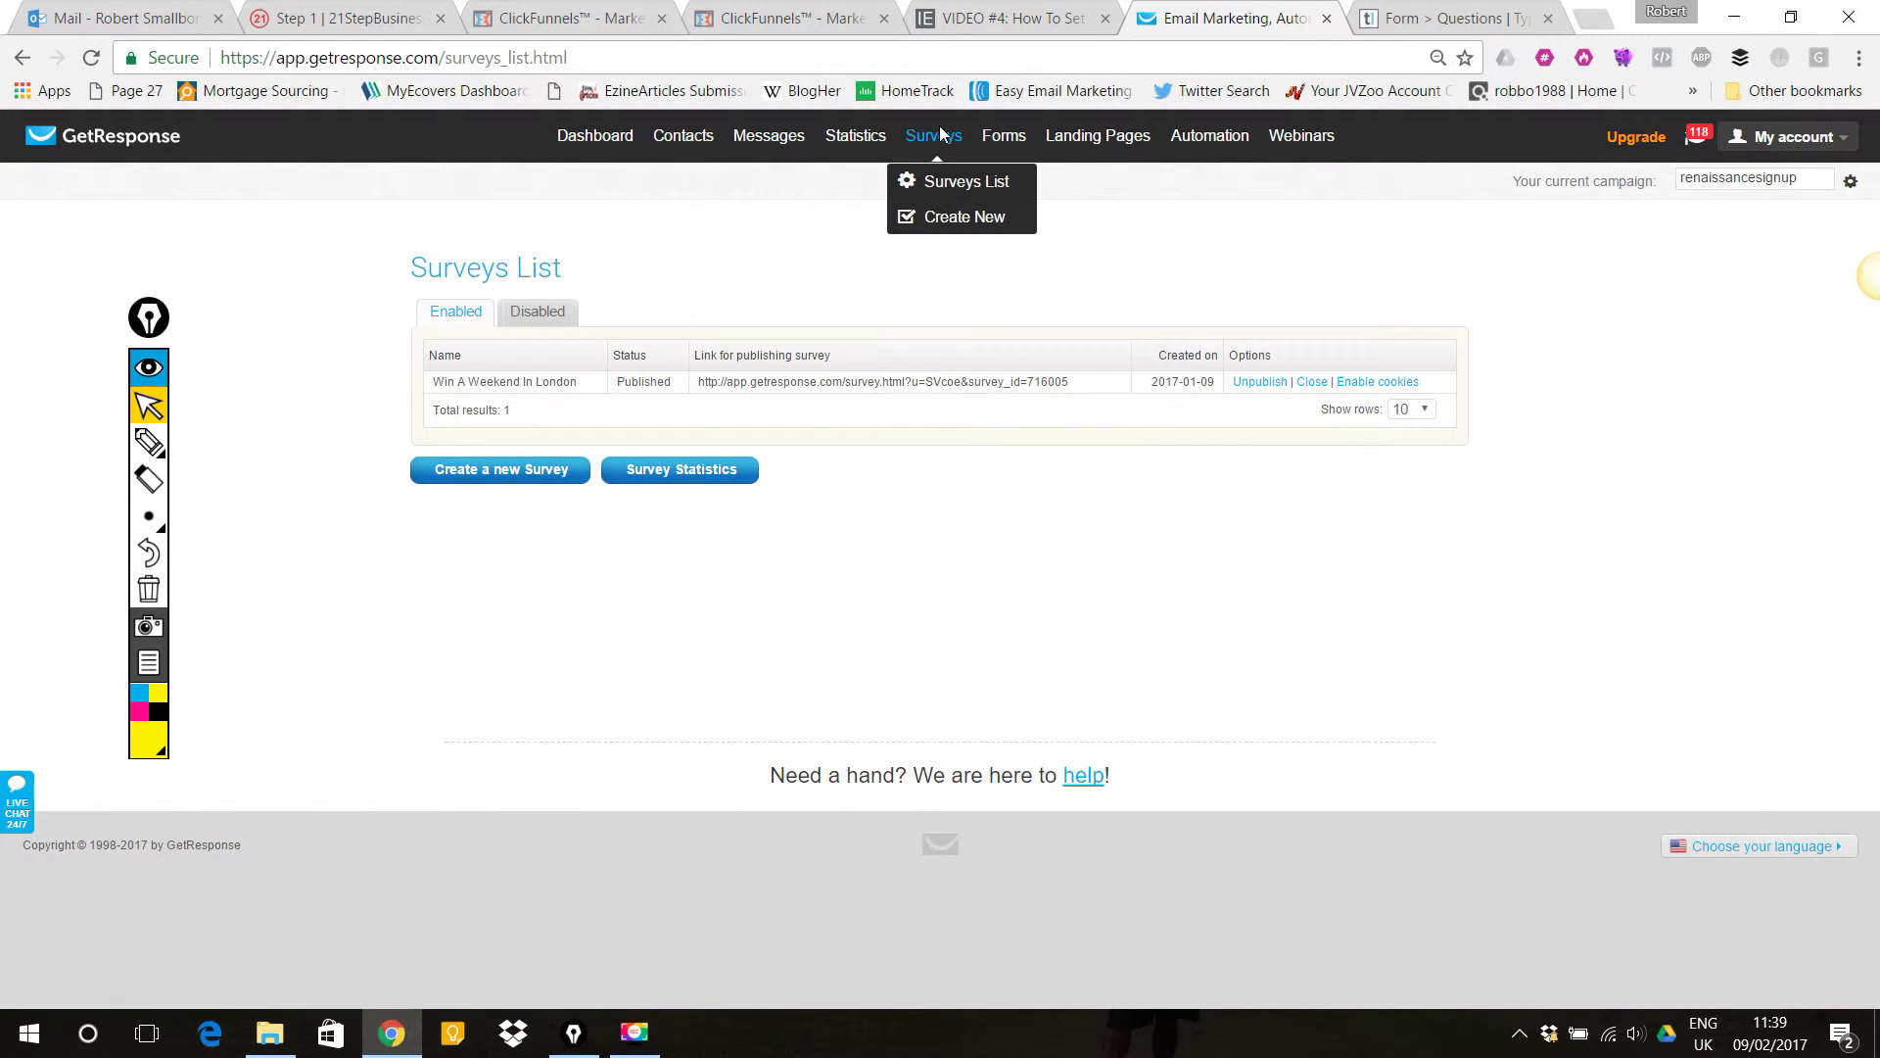
click(961, 205)
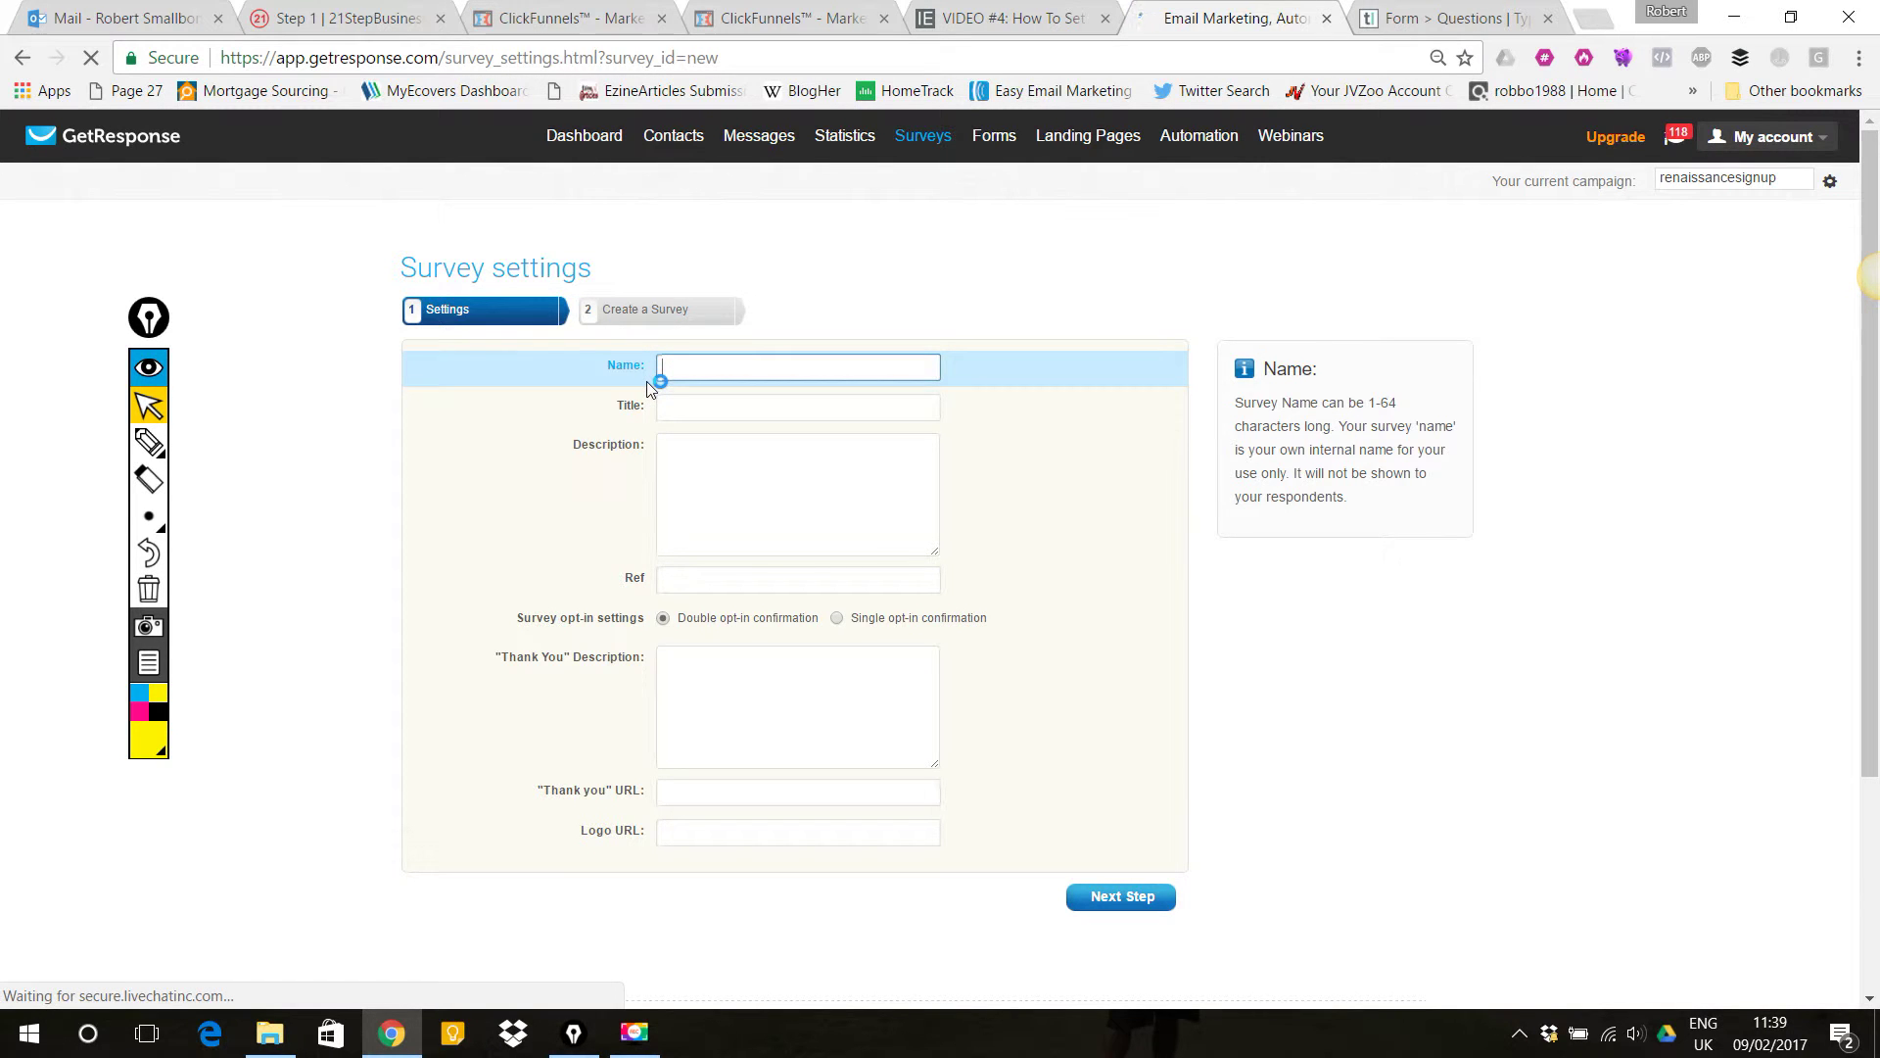
- Set the new survey's opt-in settings to Single opt-in confirmation
click(705, 410)
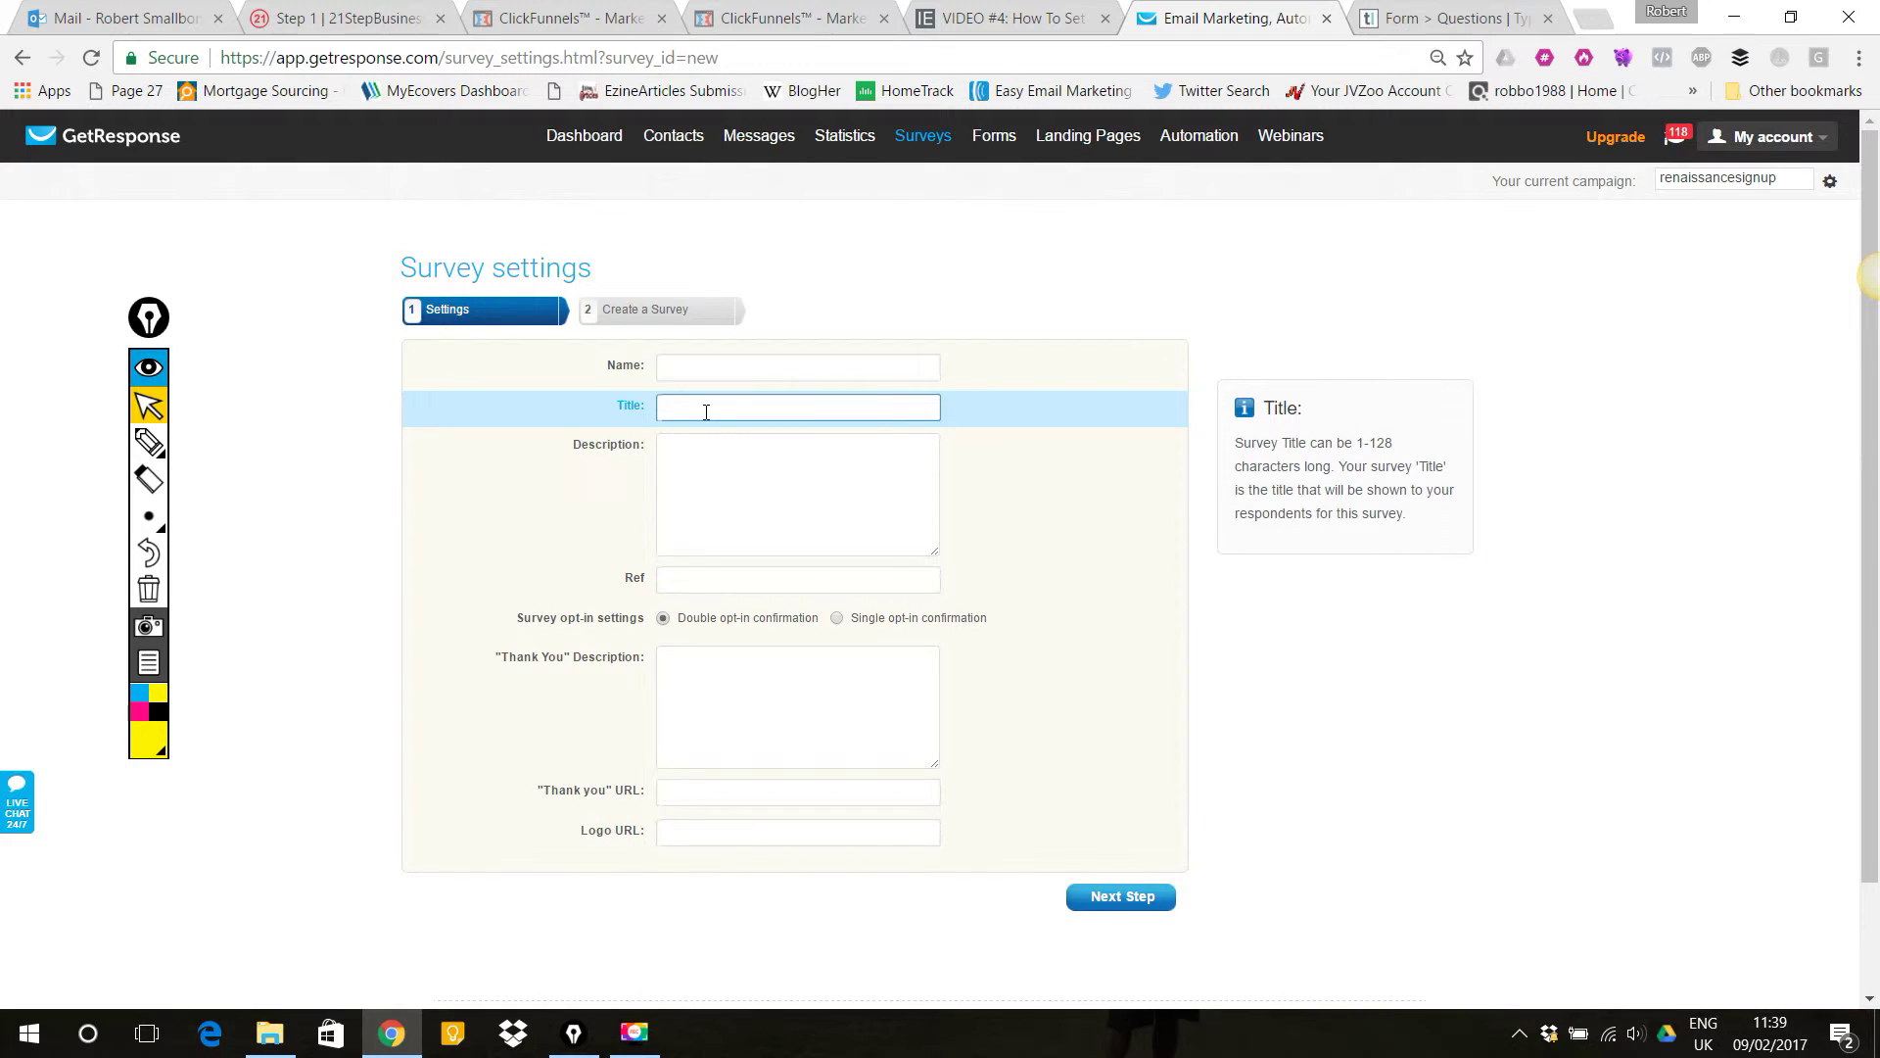
scroll(706, 411, down, 2)
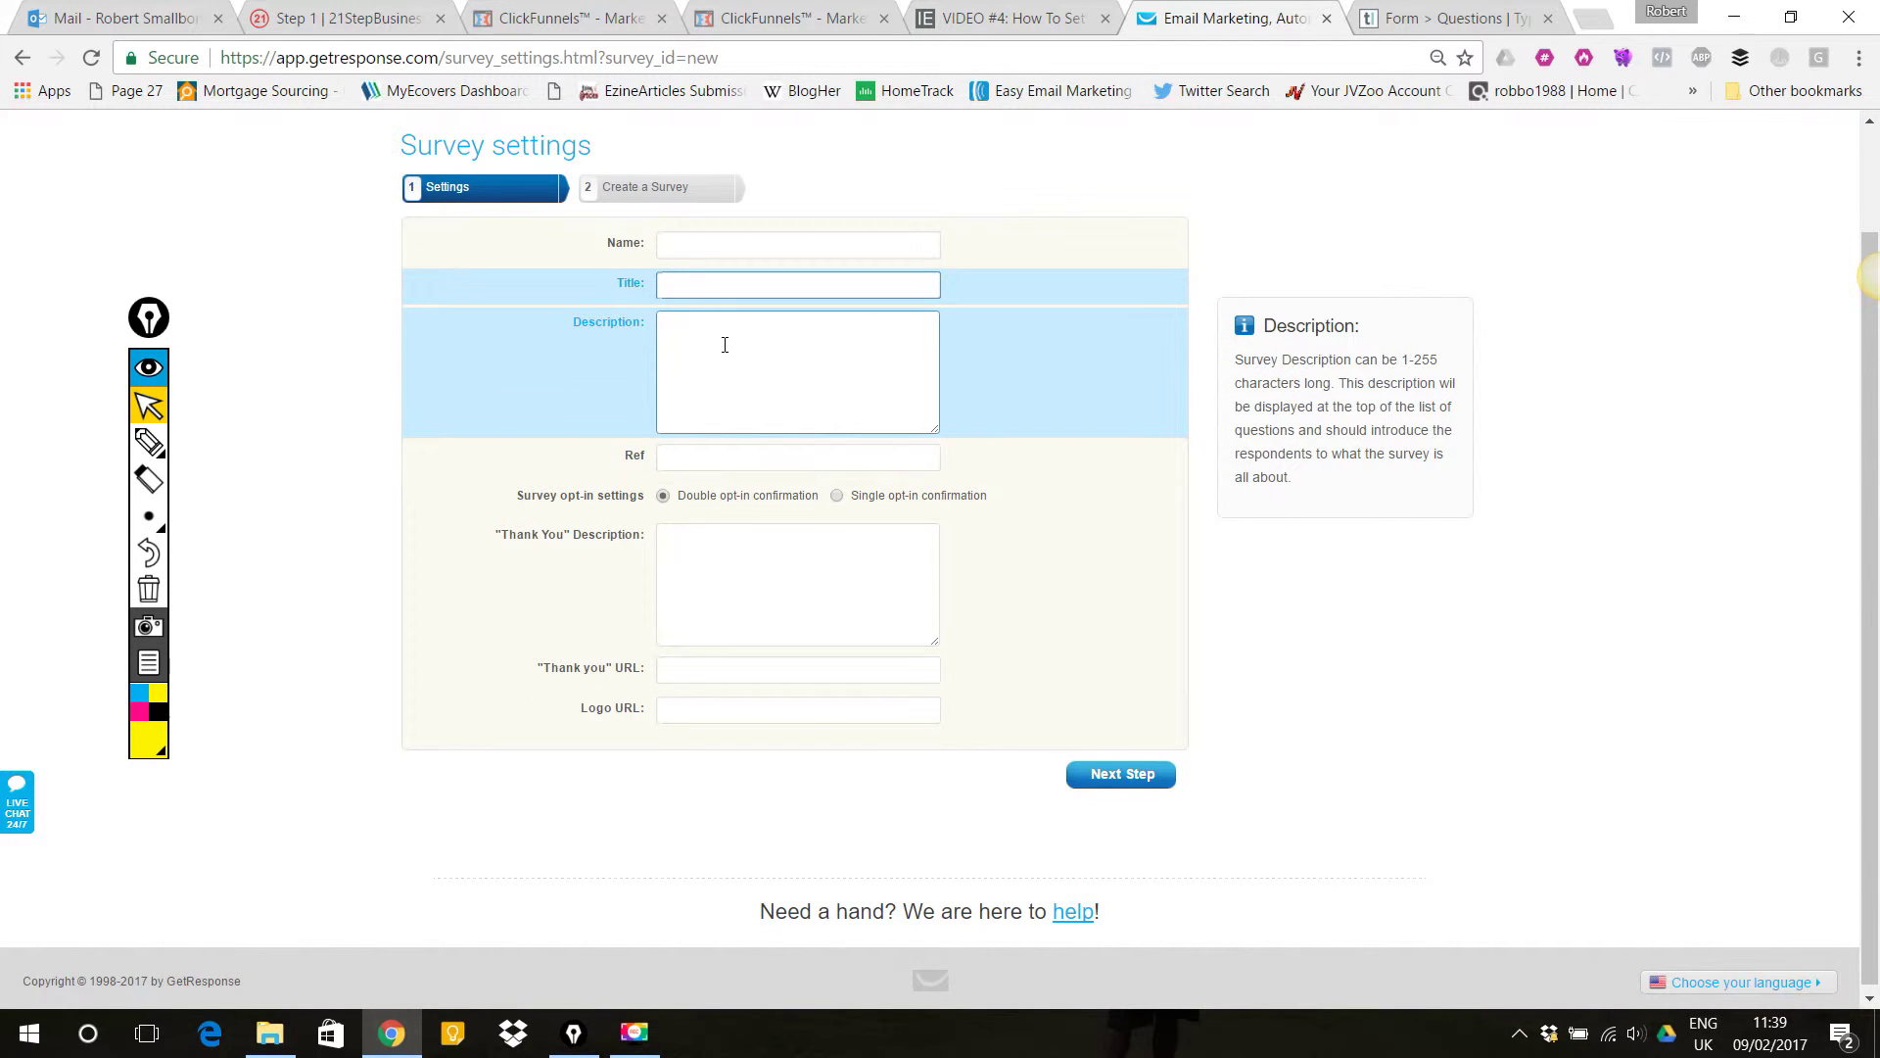
click(838, 495)
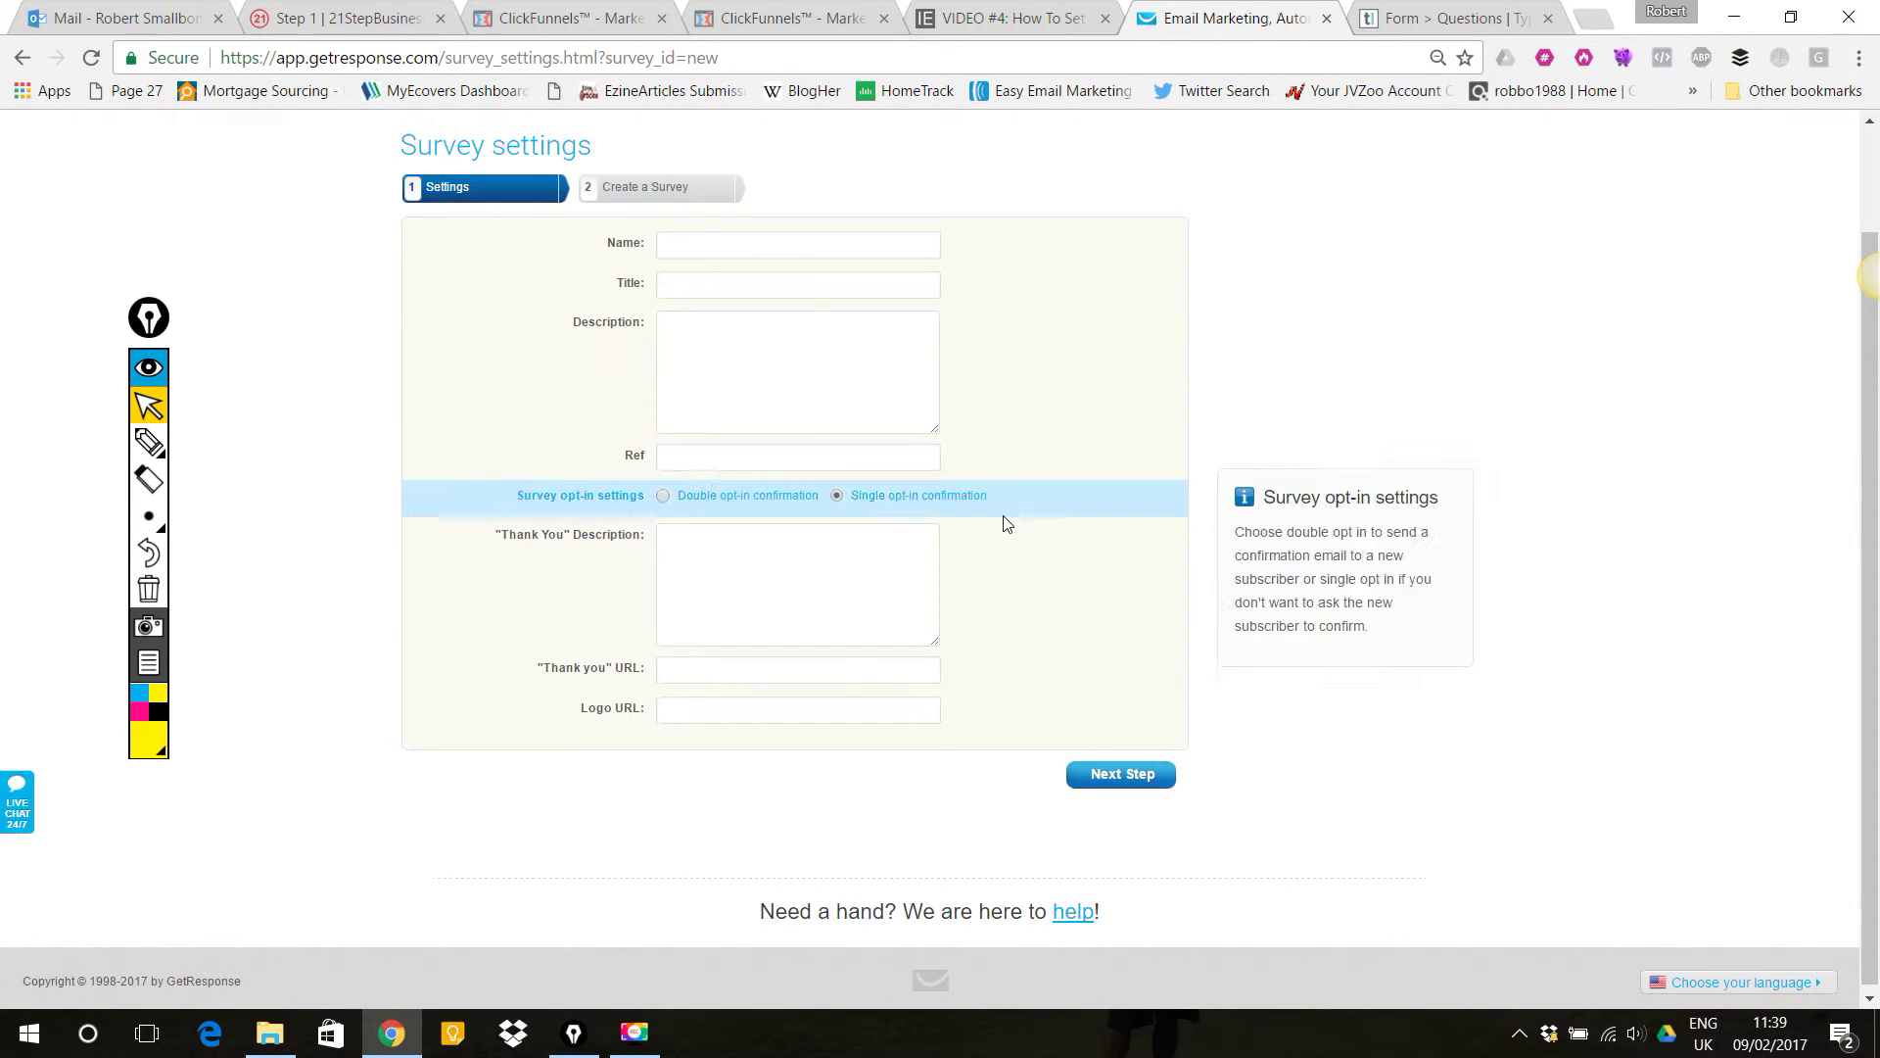
- Switch to the Video #4 lesson, point a yellow arrow at the thank-you page link, and clear the annotation
click(812, 668)
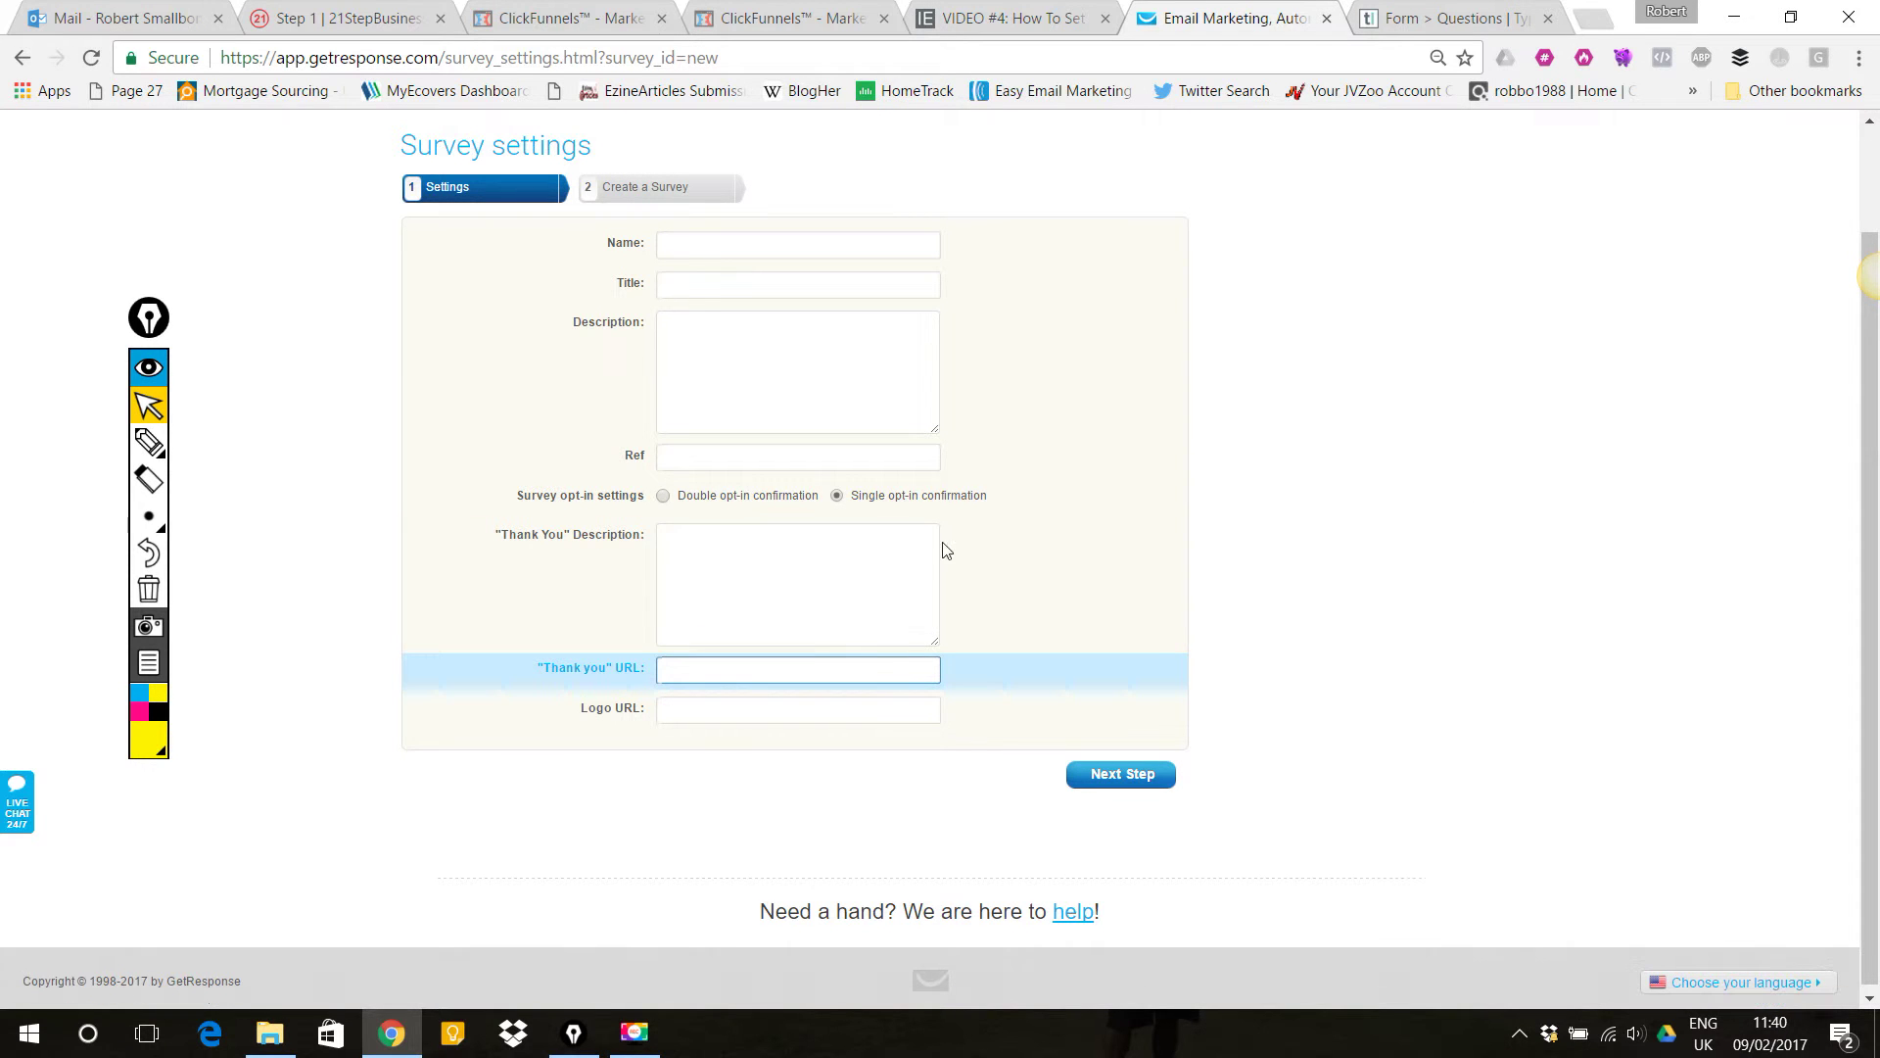
click(1018, 8)
scroll(713, 548, down, 8)
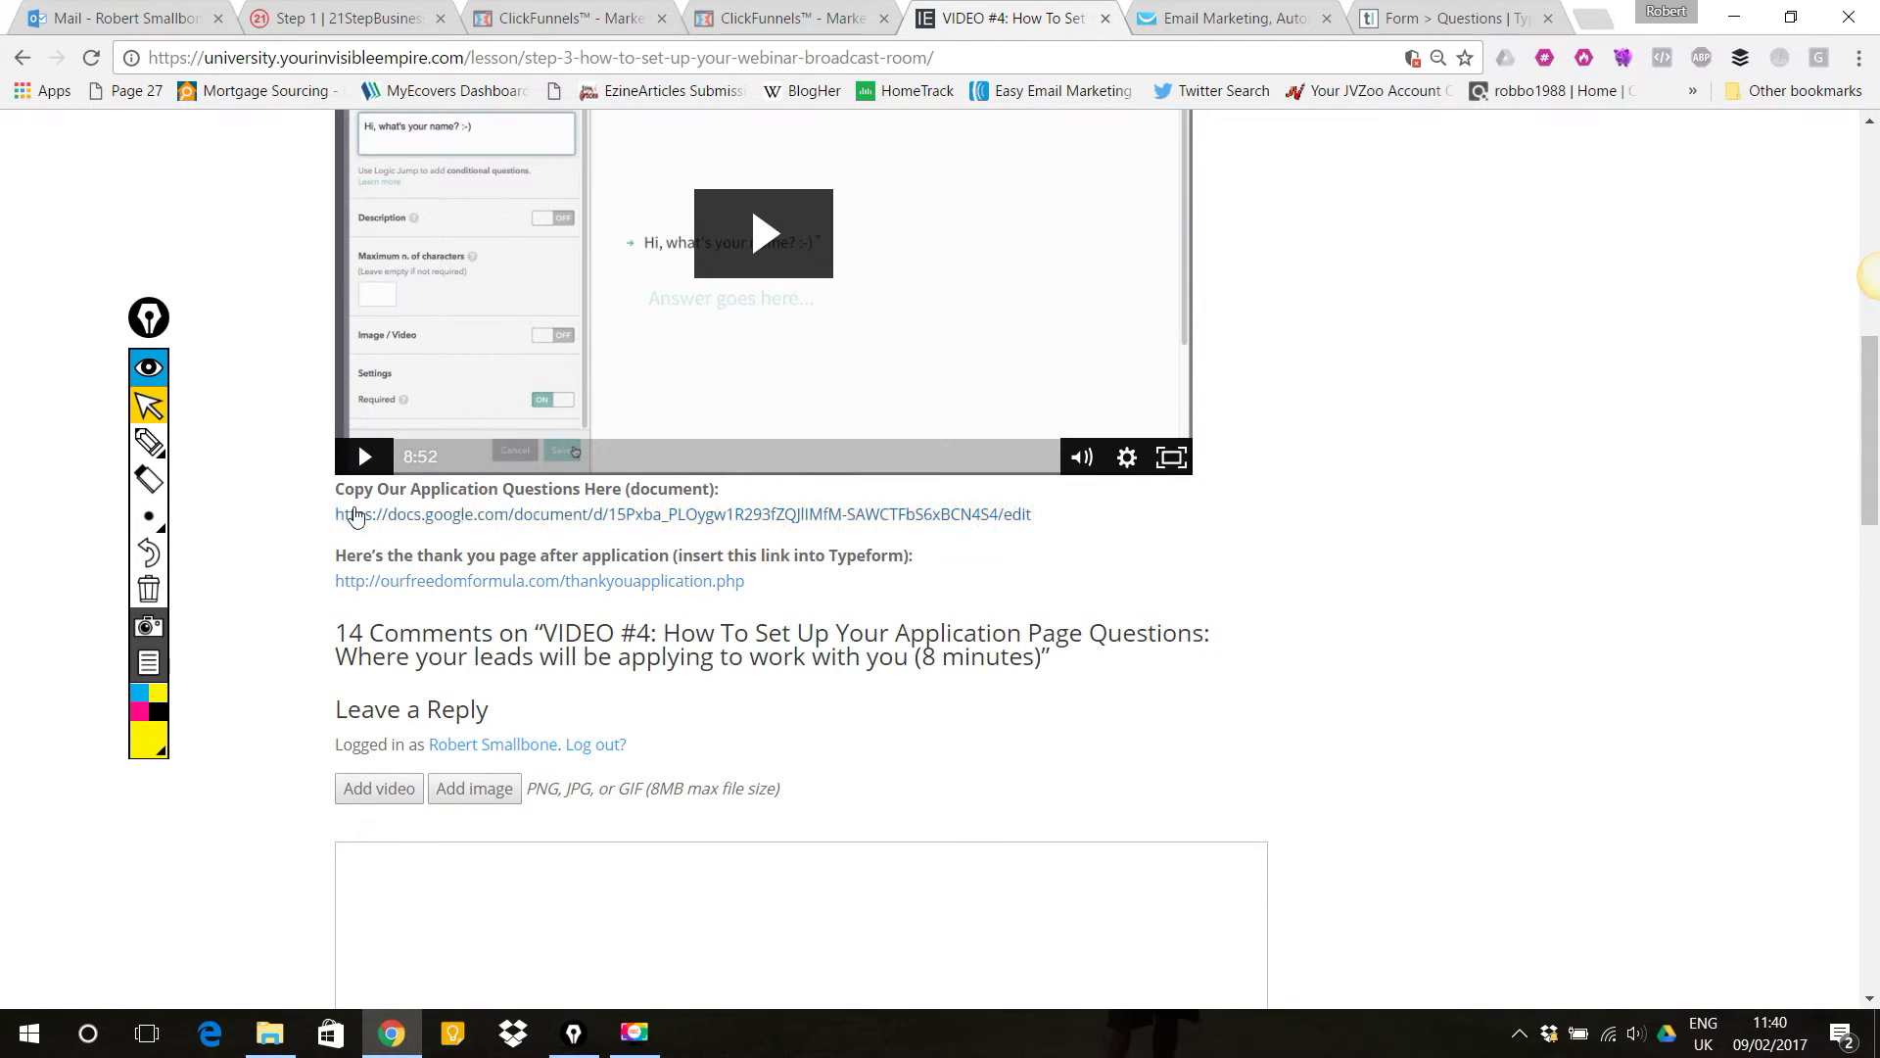
click(189, 442)
mouse_move(1058, 604)
mouse_down()
mouse_move(901, 600)
mouse_move(890, 584)
mouse_move(783, 607)
mouse_move(867, 620)
mouse_up()
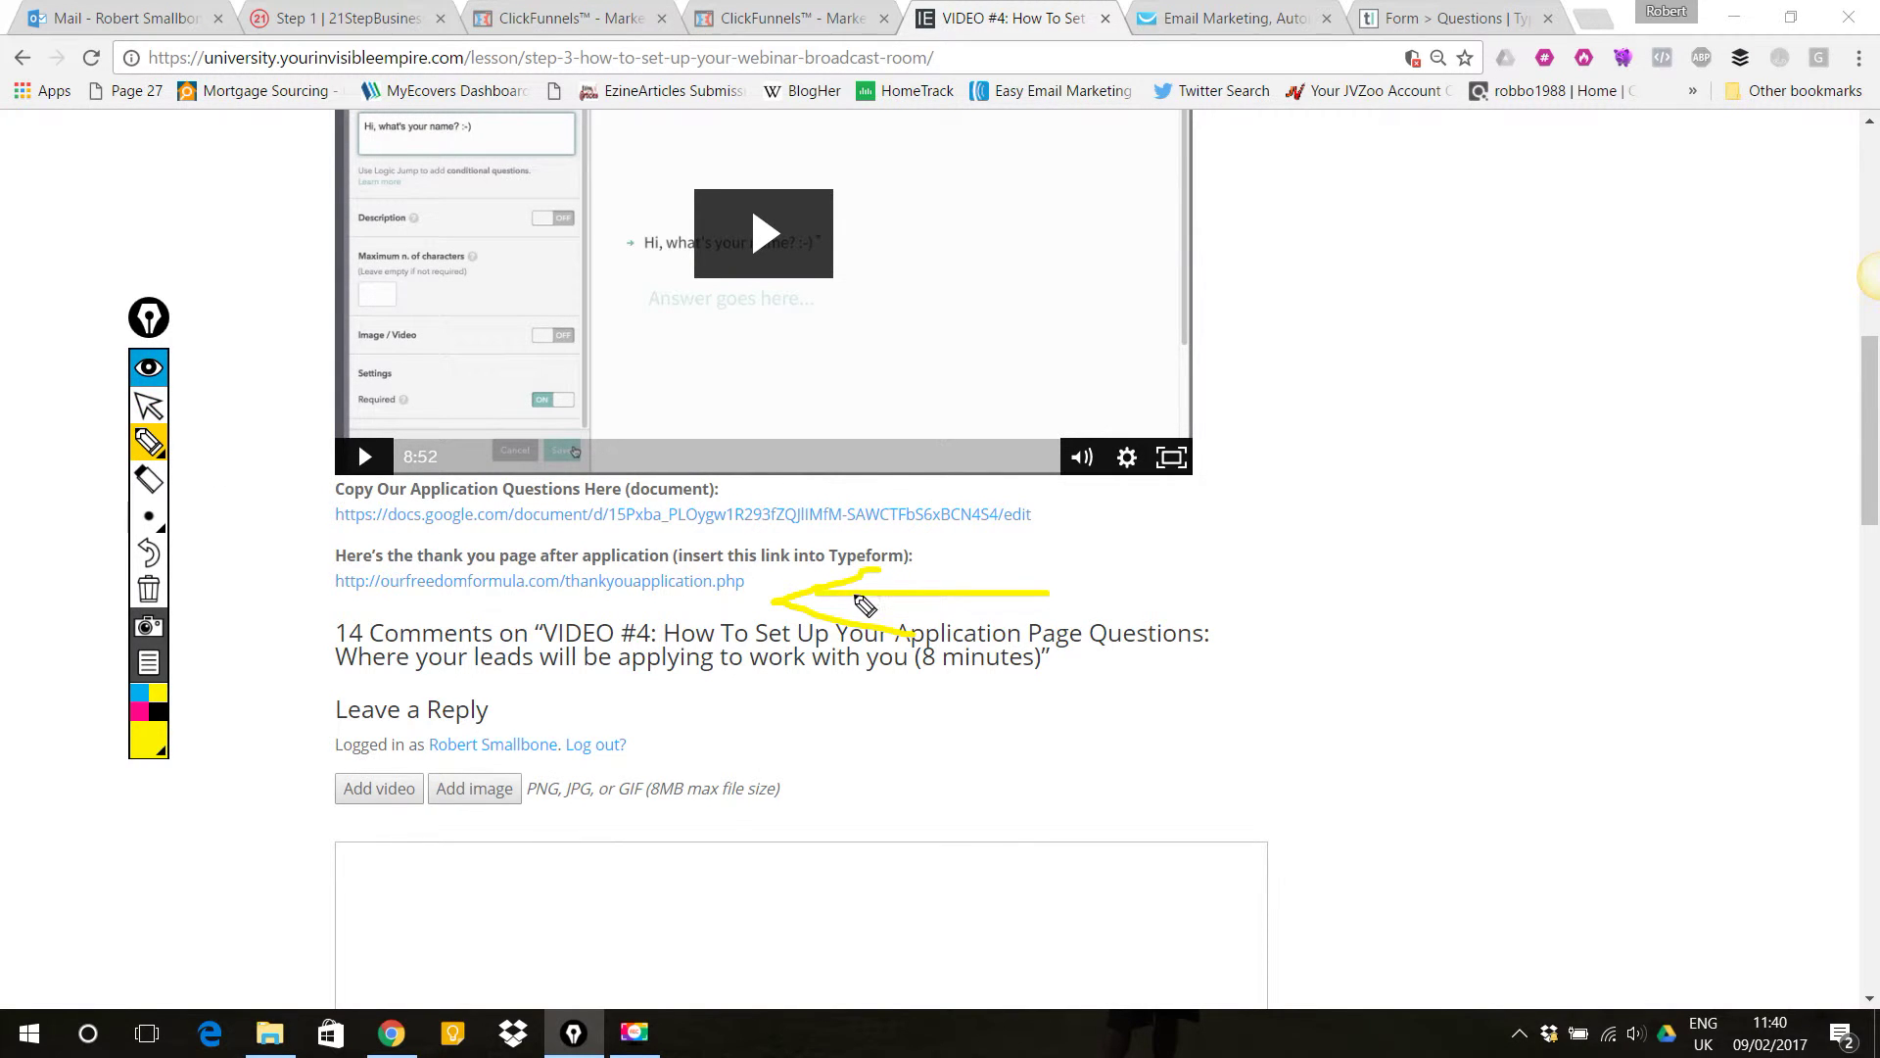
click(154, 407)
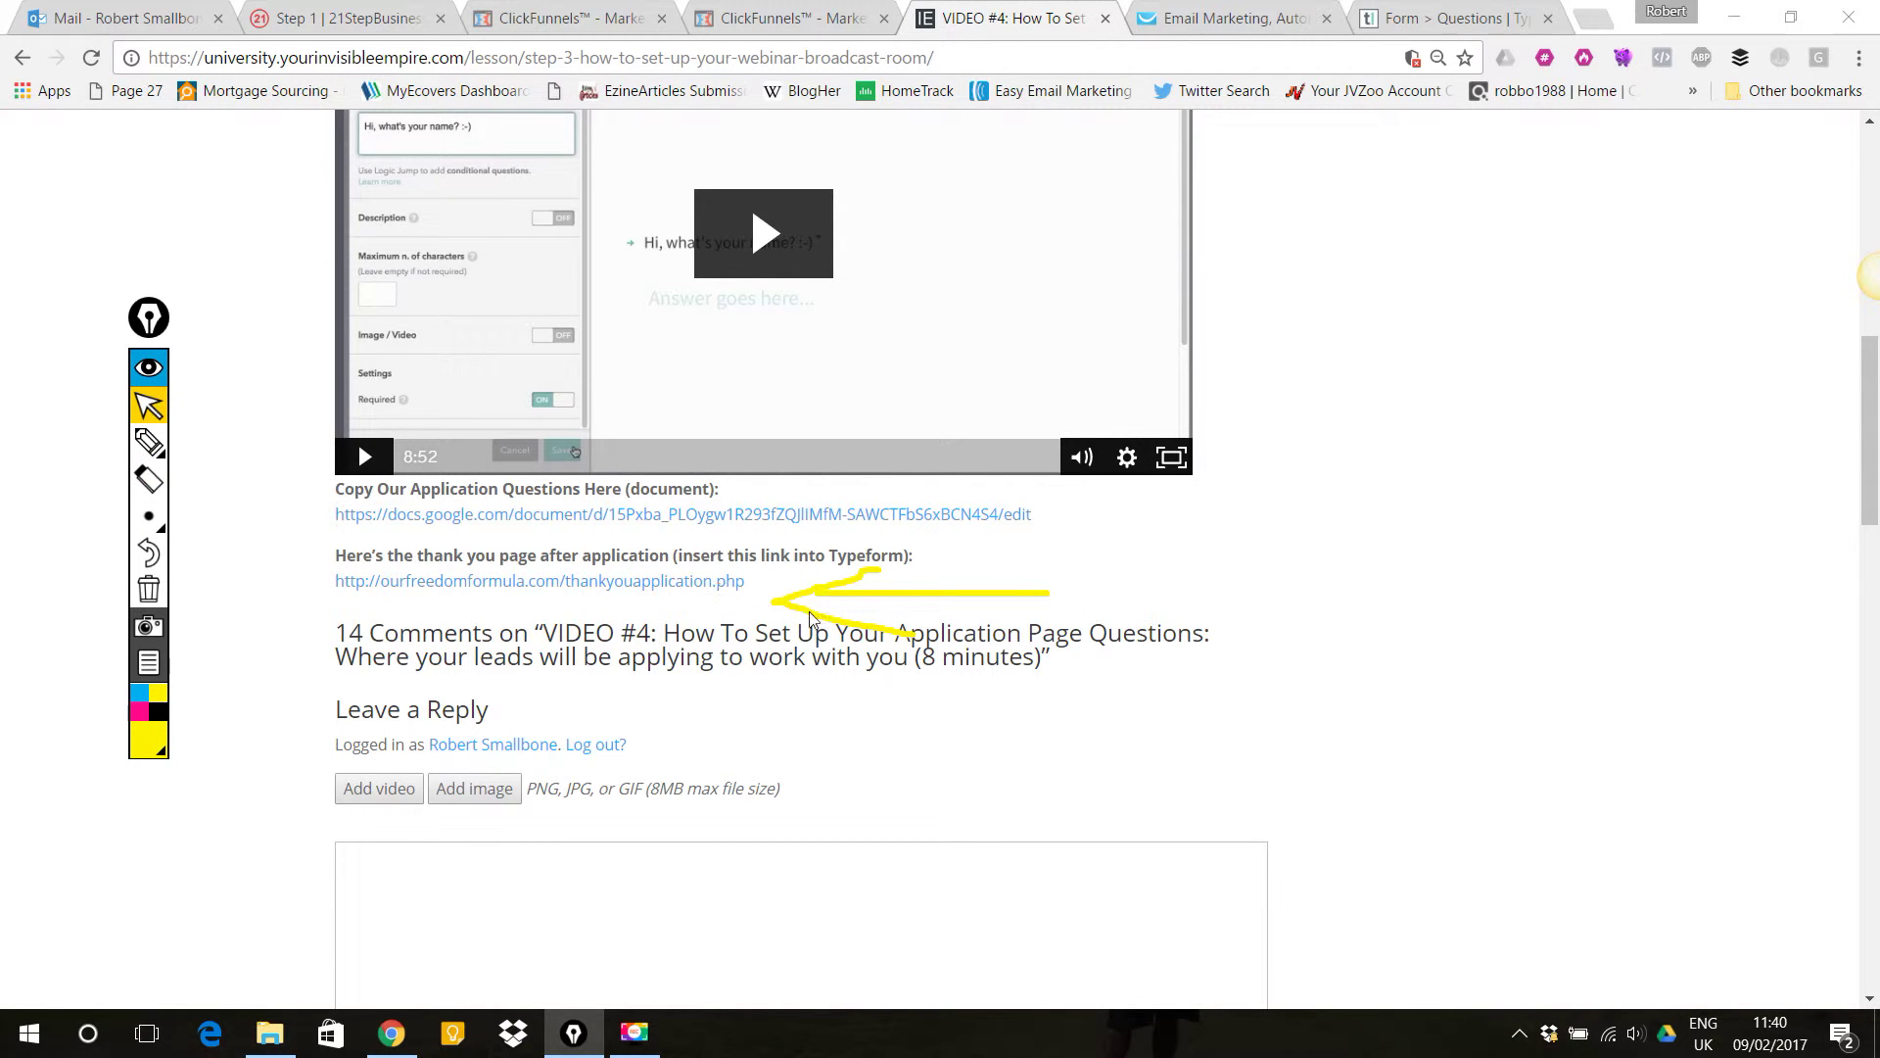
click(150, 595)
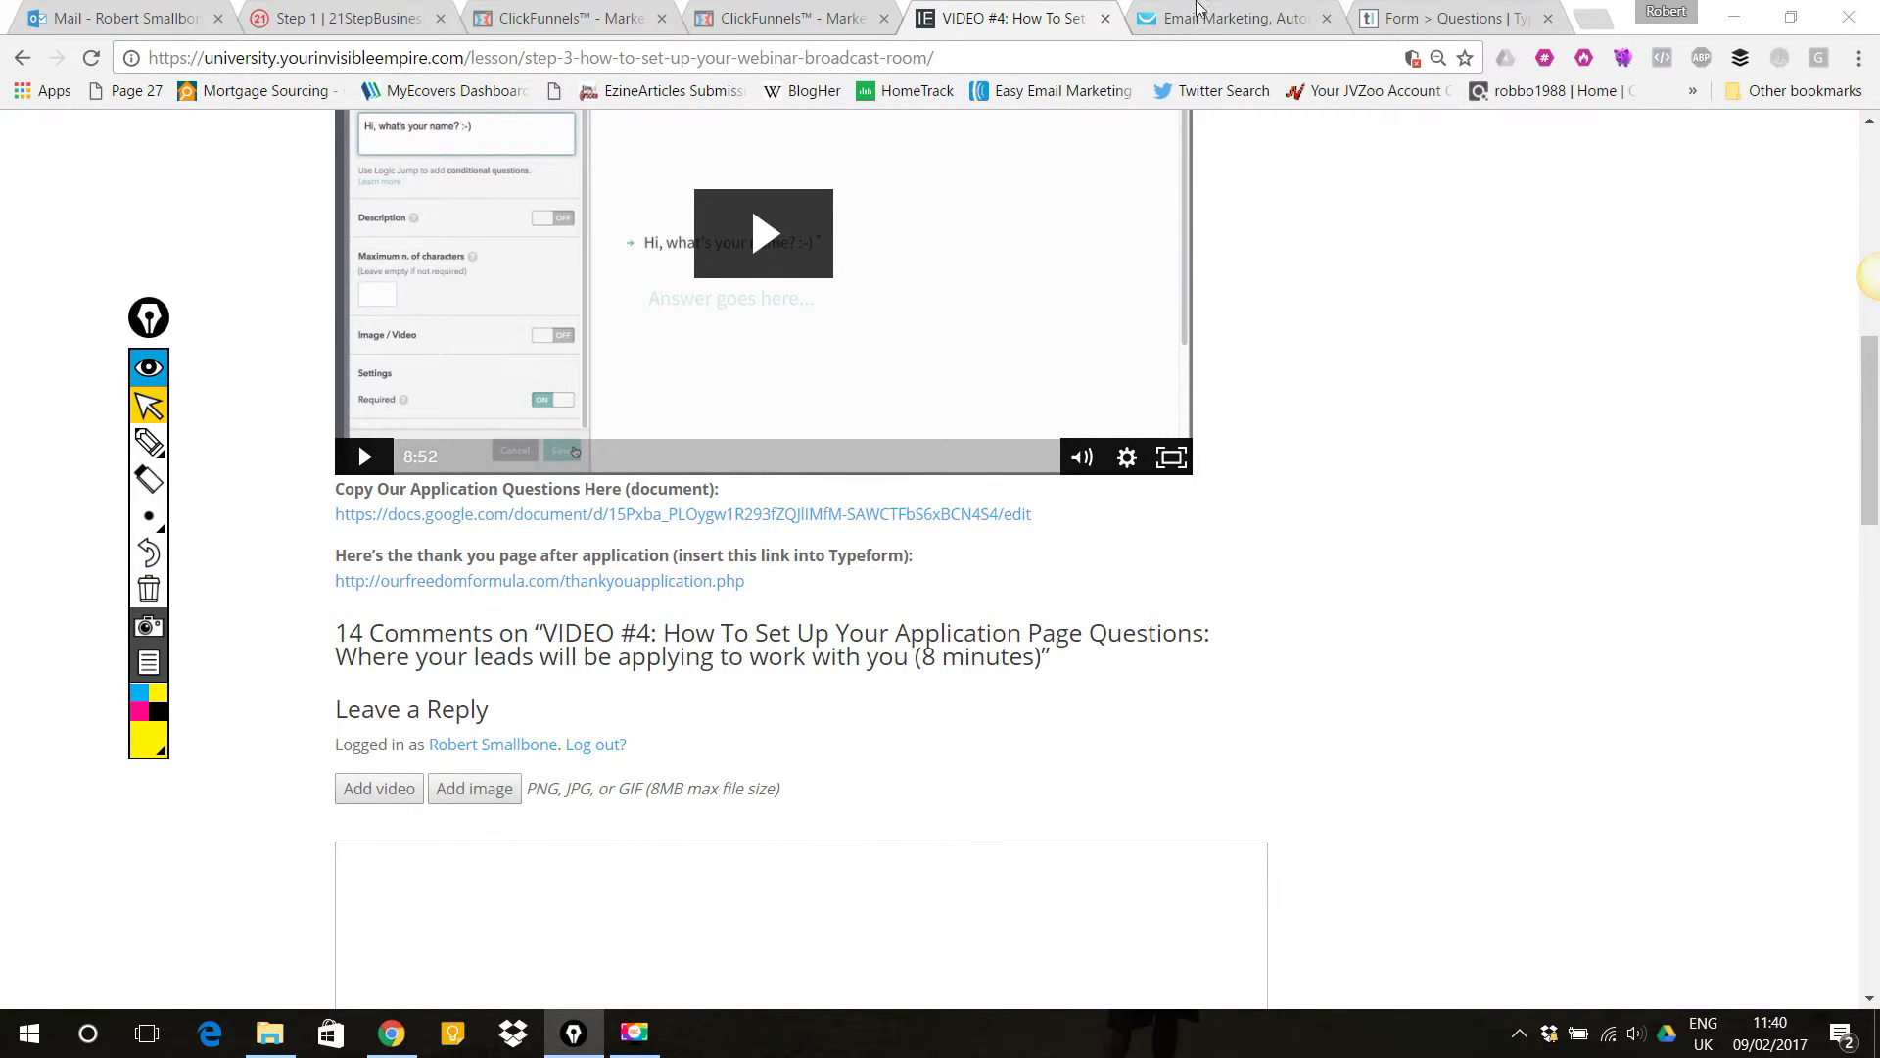
- Return to the GetResponse survey settings and enter the presenter's first name as the survey's name, title and description
click(1236, 10)
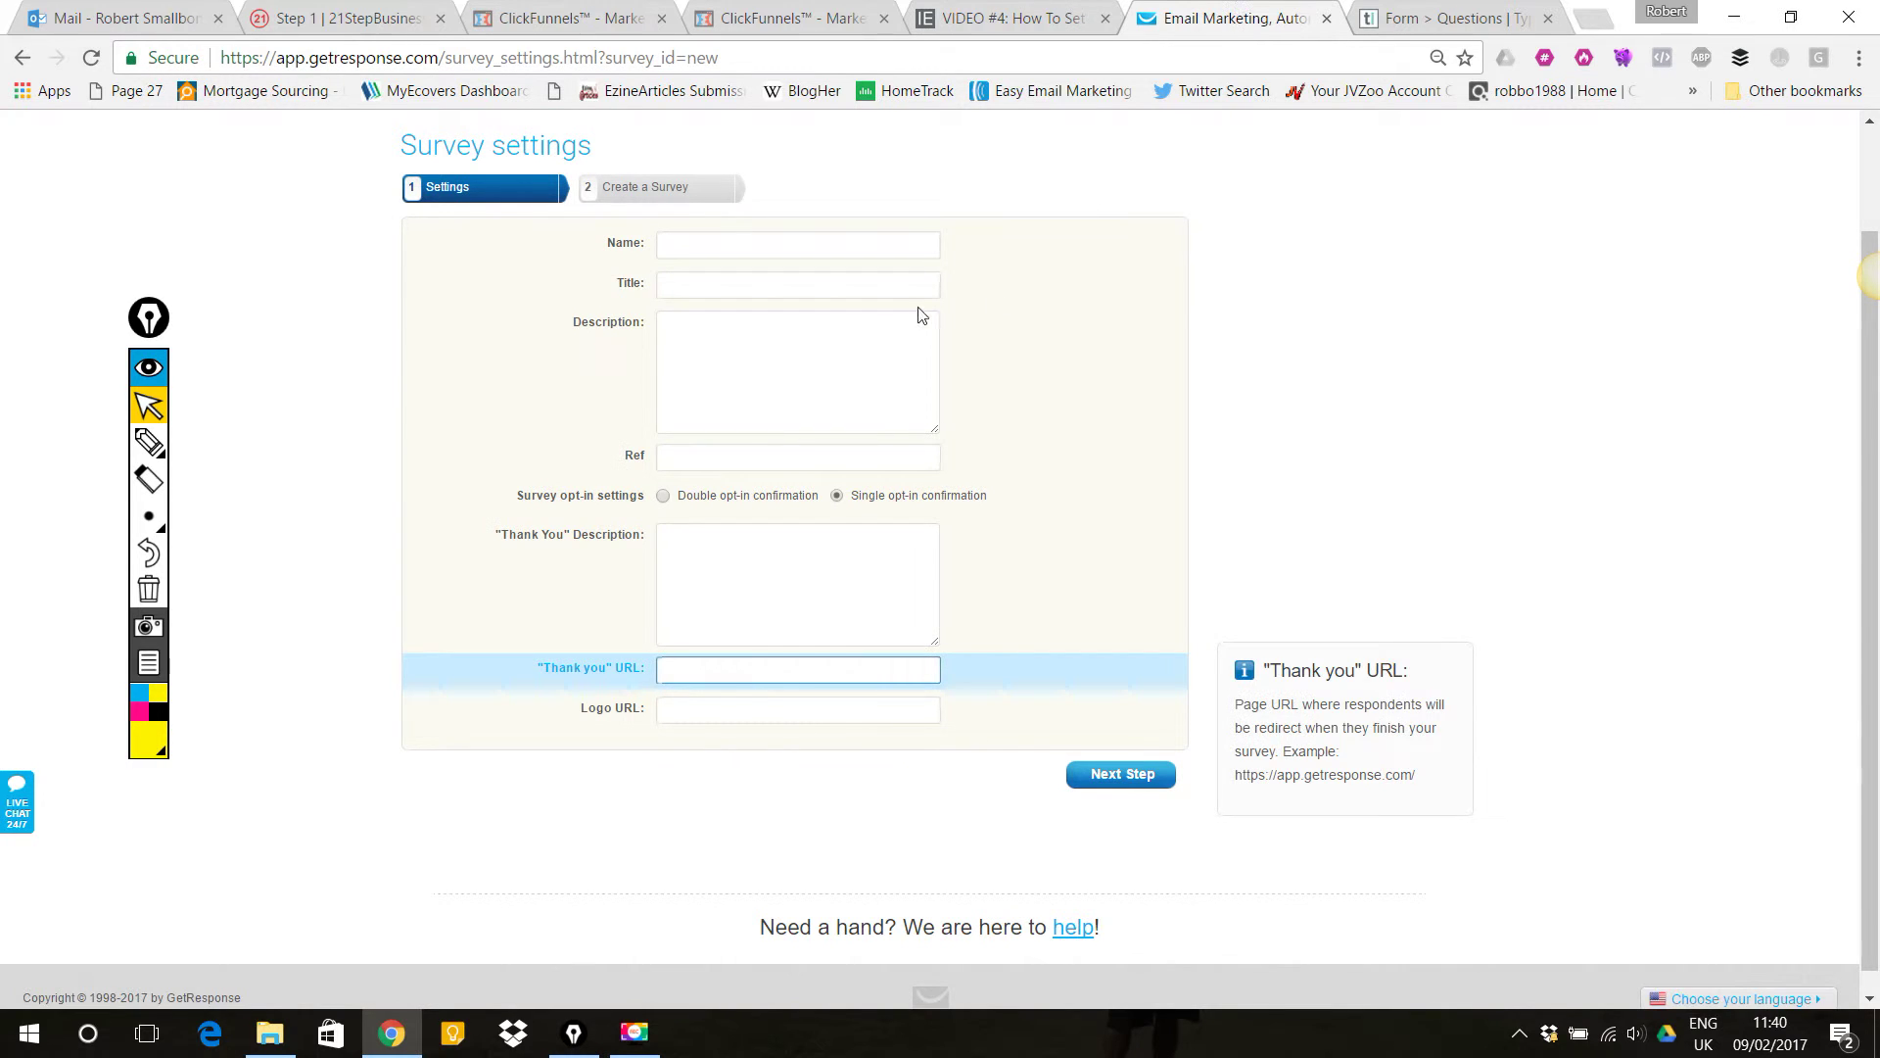
click(654, 192)
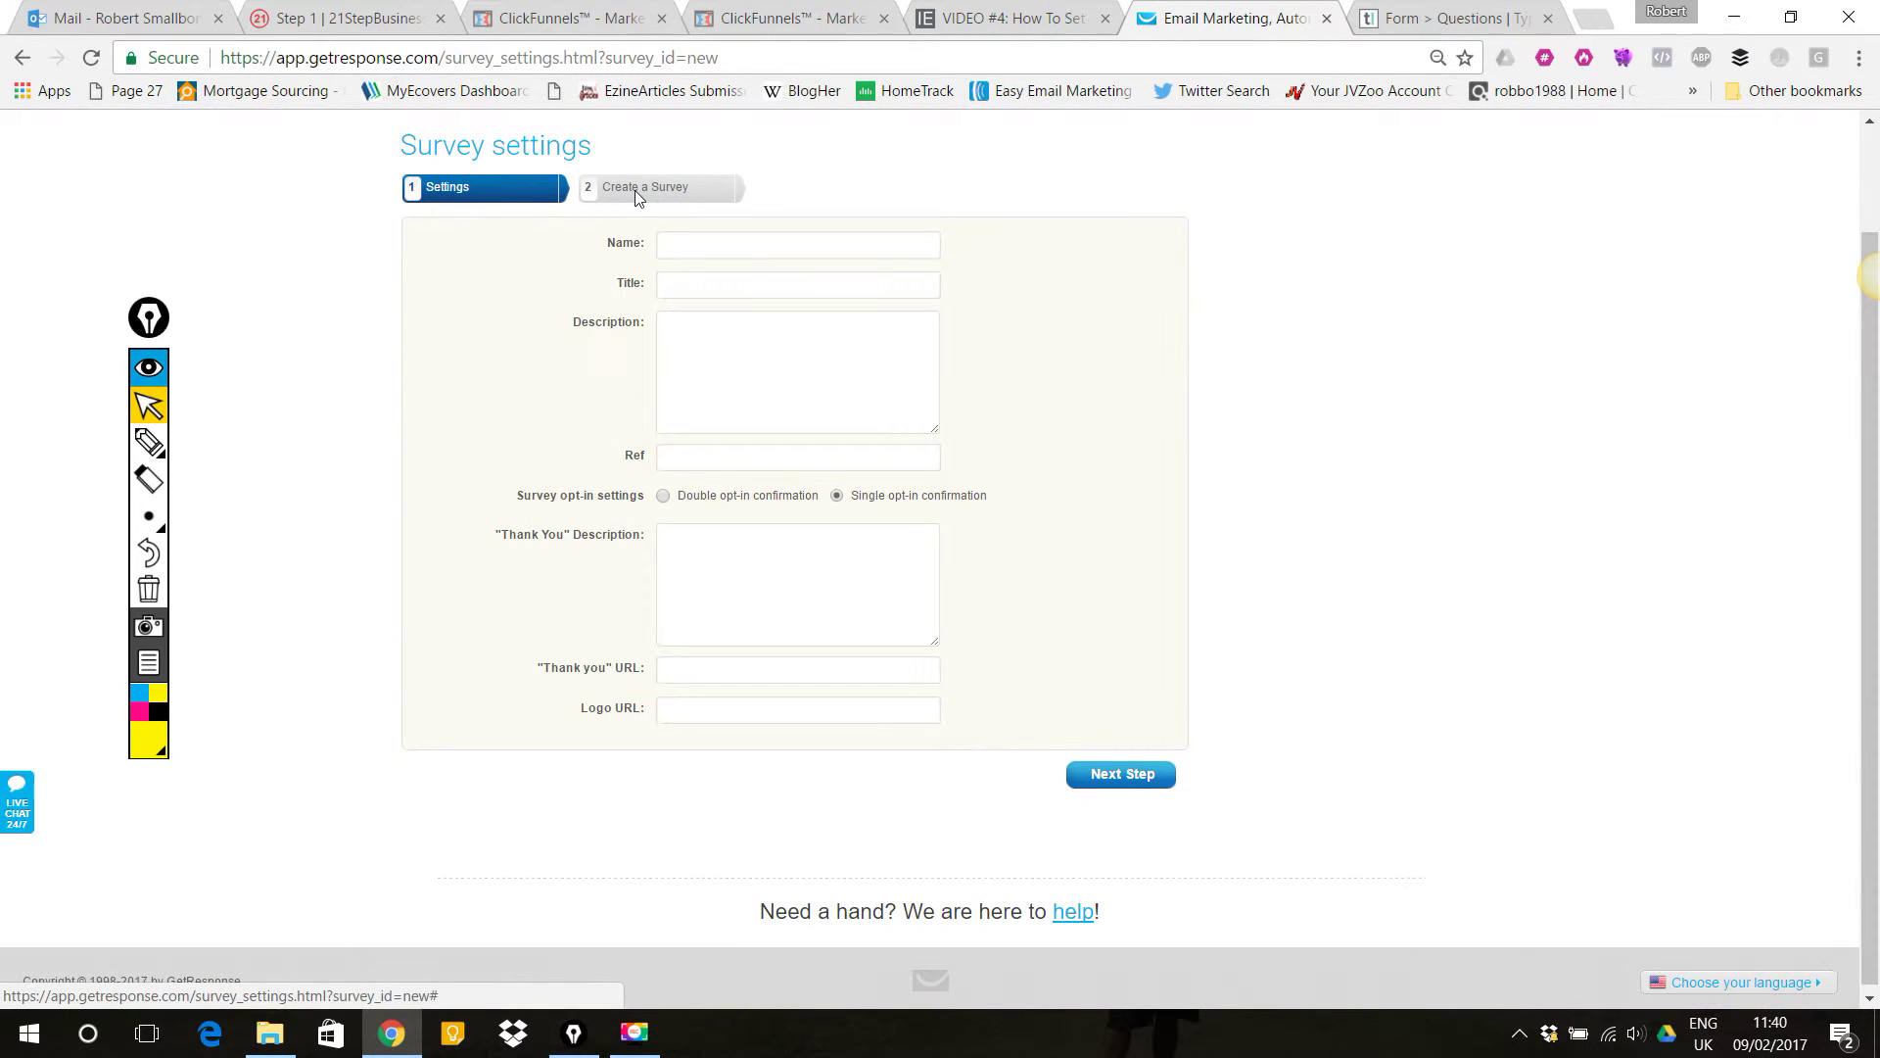
click(727, 257)
text(ROb)
key(Tab)
text(R)
key(BackSpace)
text(Rob)
key(Tab)
text(Rob)
click(723, 667)
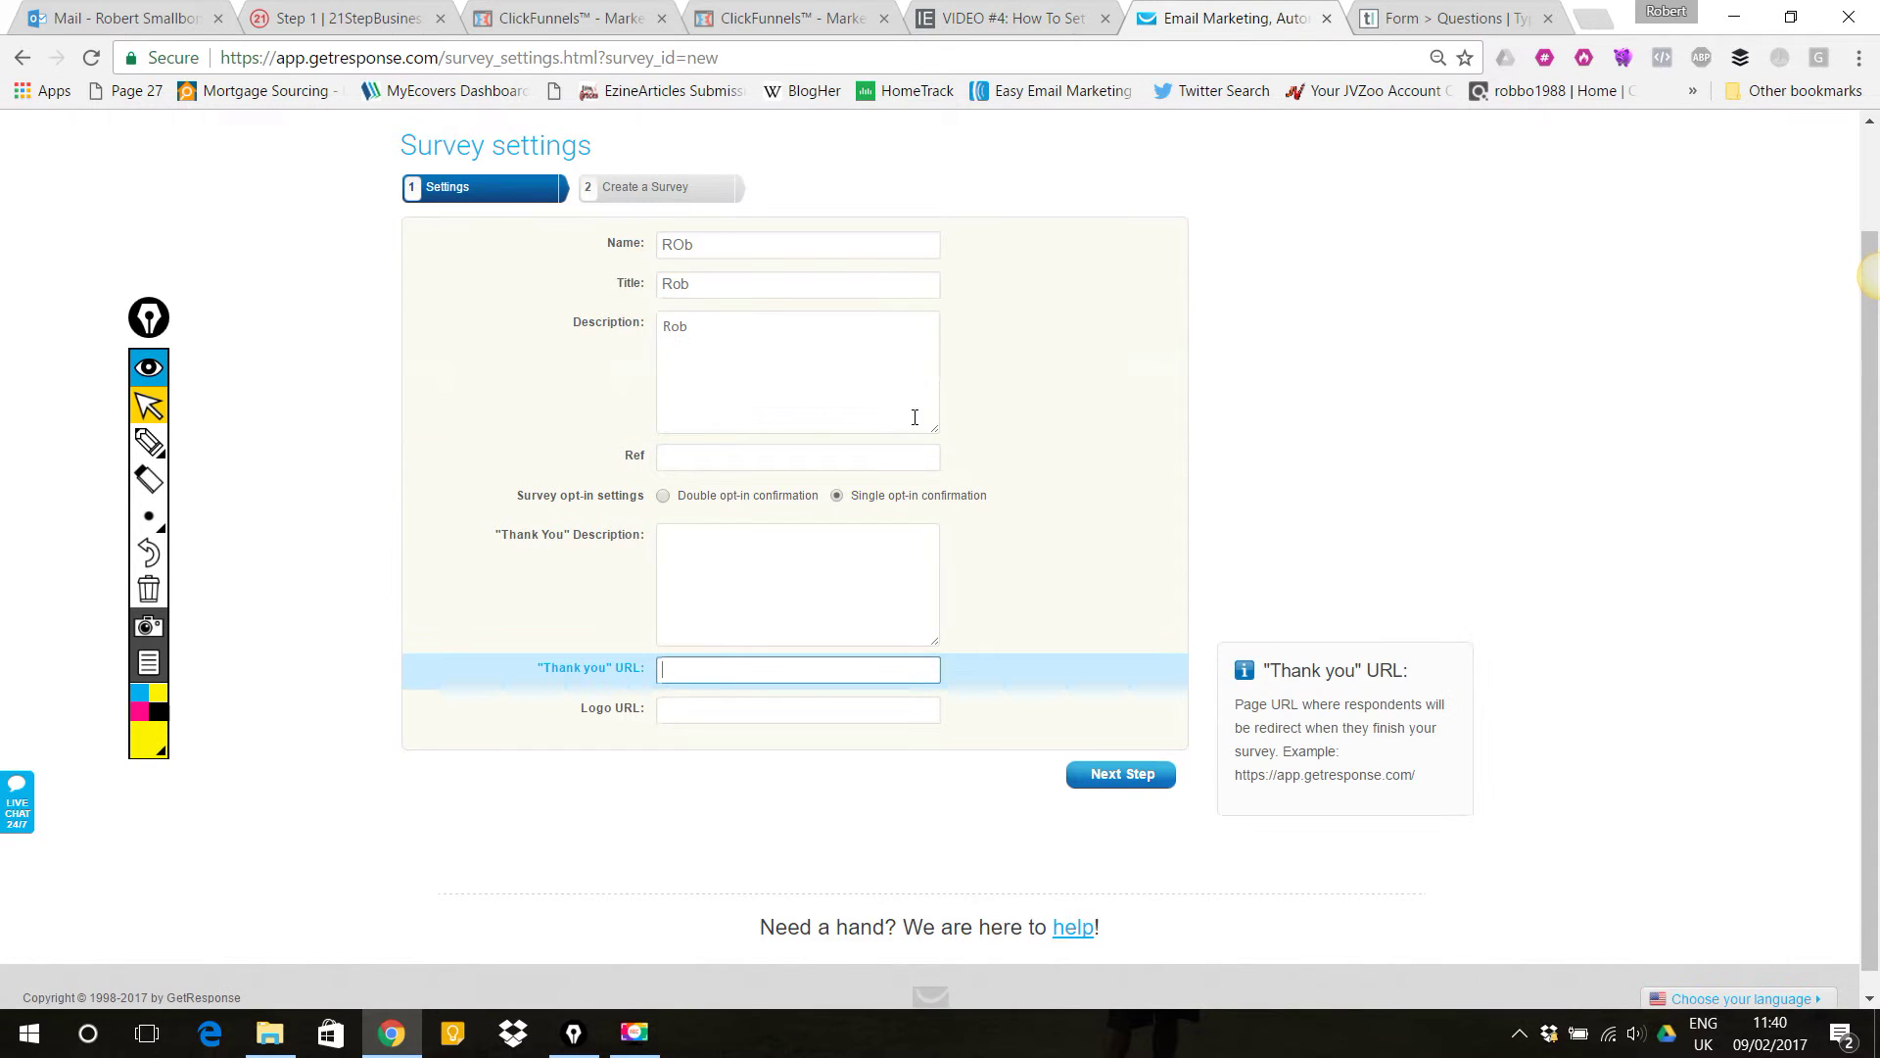
key(ctrl+shift+Tab)
drag(764, 597, 335, 581)
key(ctrl+c)
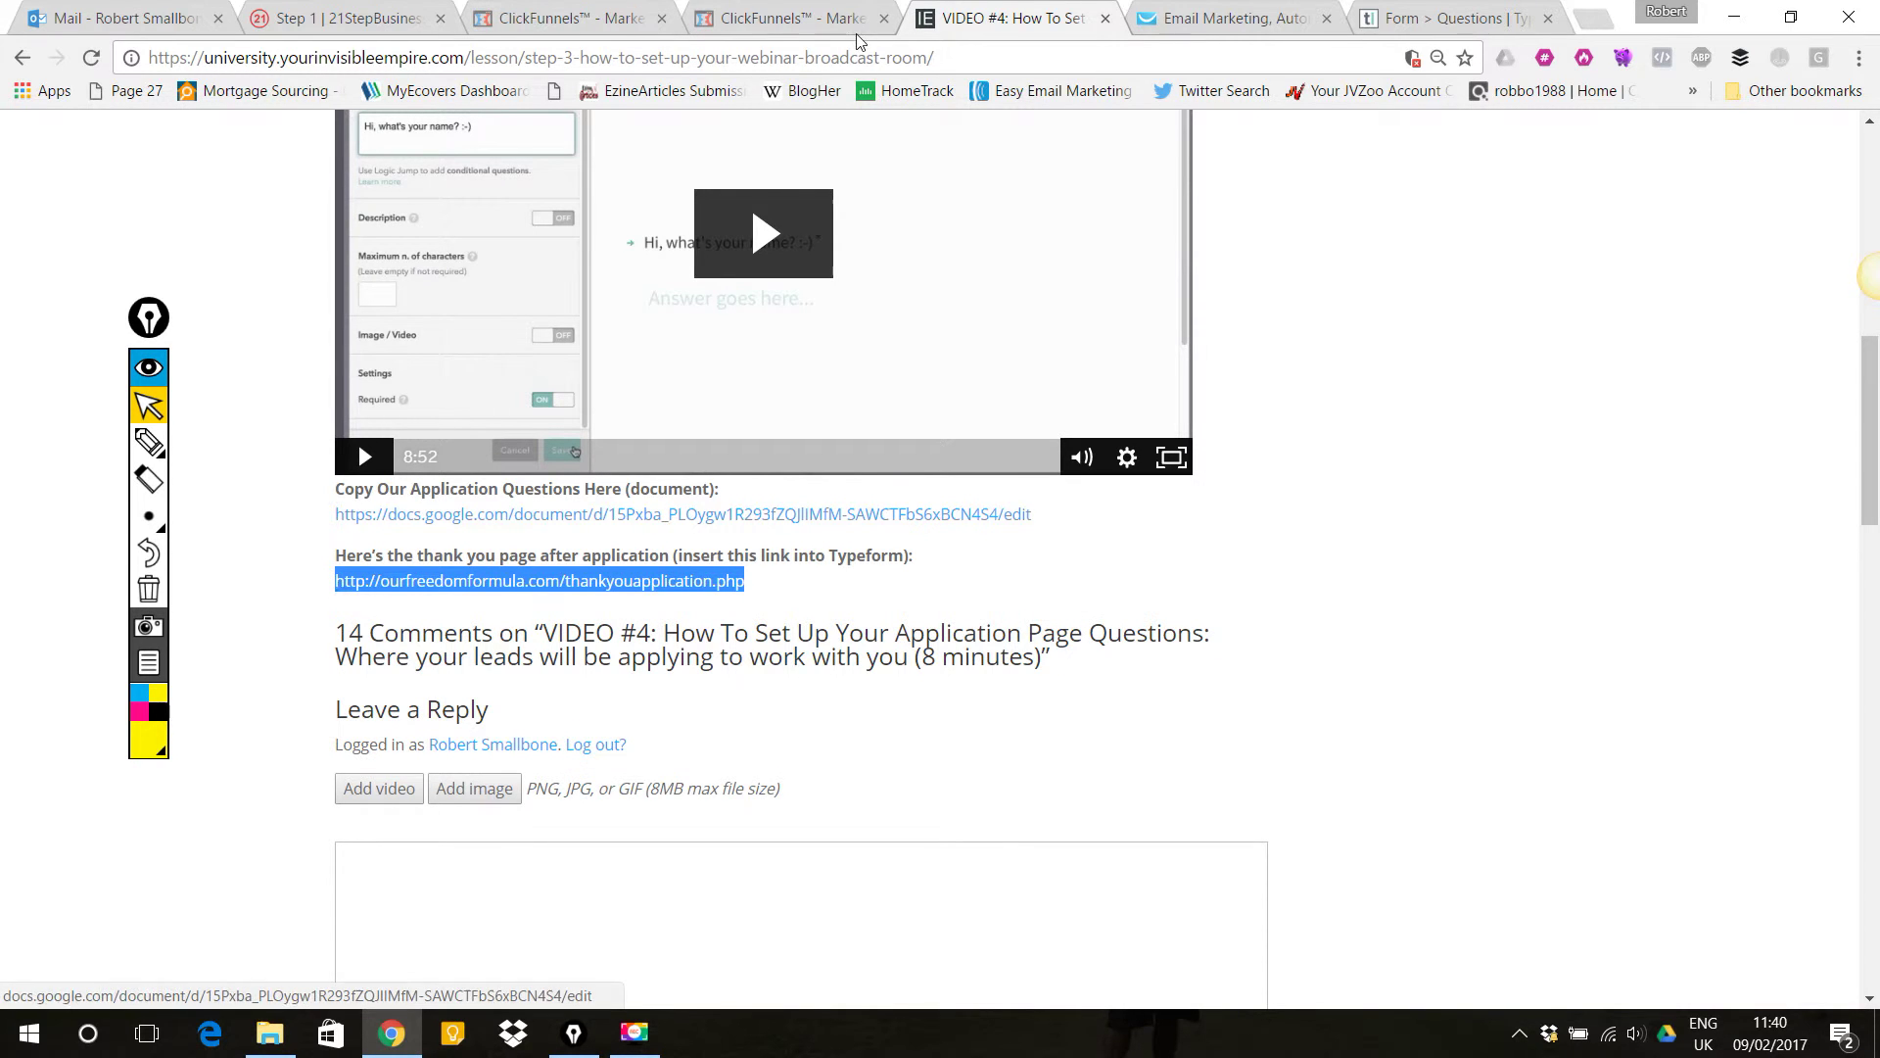
click(1165, 18)
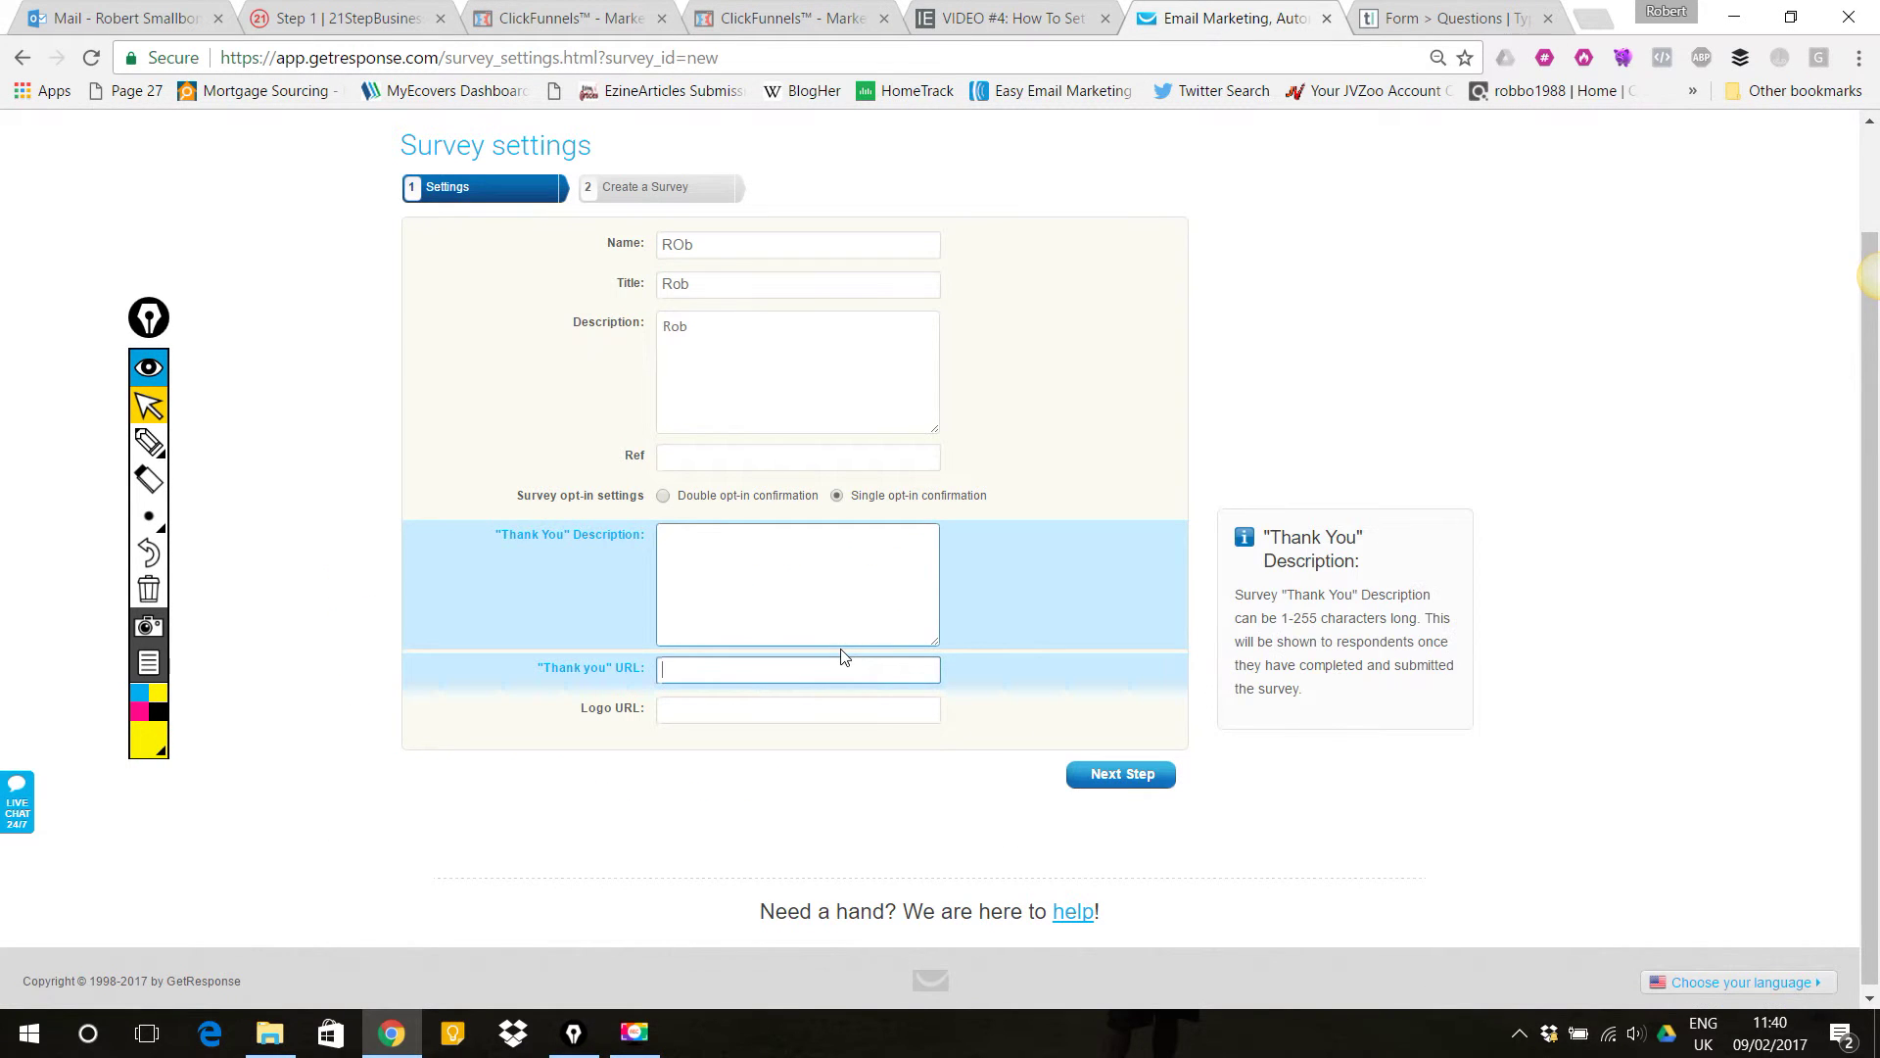
key(ctrl+v)
click(1121, 773)
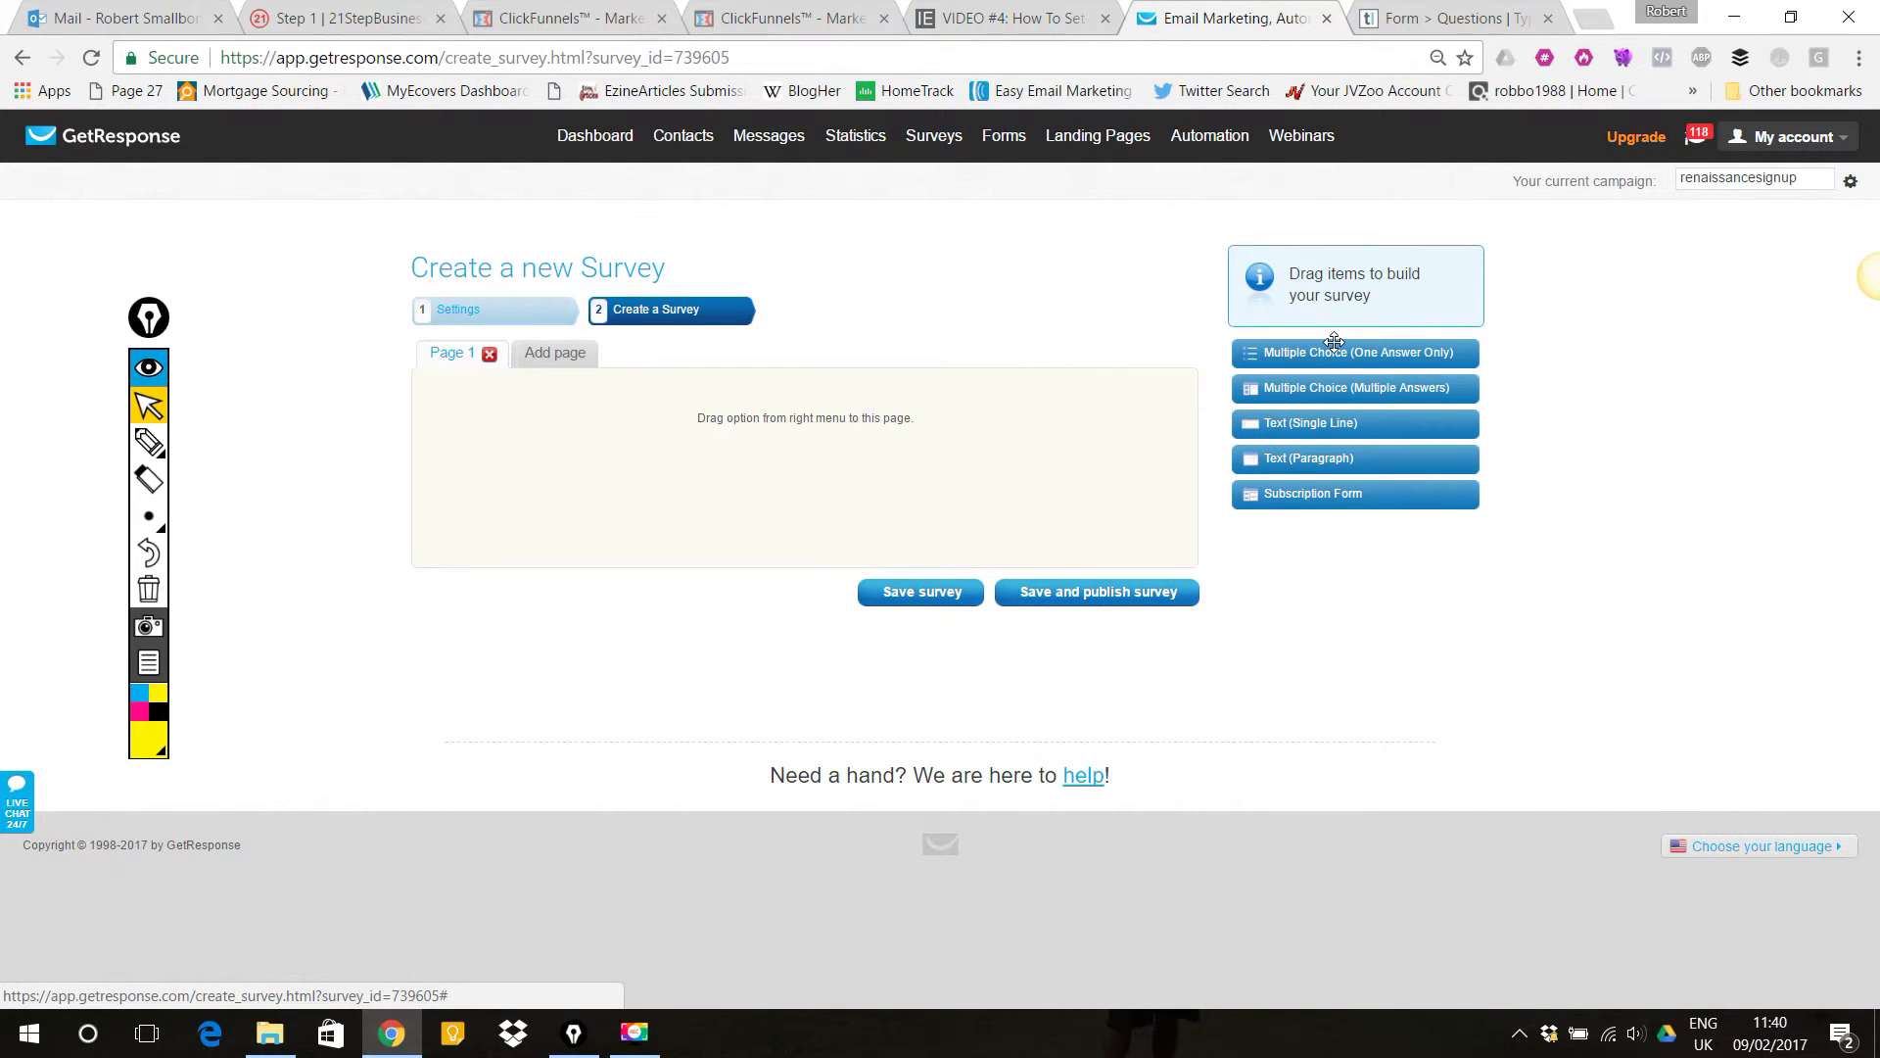
- Switch to the Video #4 lesson to show the application questions training video, and return to the GetResponse survey builder
click(1025, 8)
scroll(874, 423, up, 7)
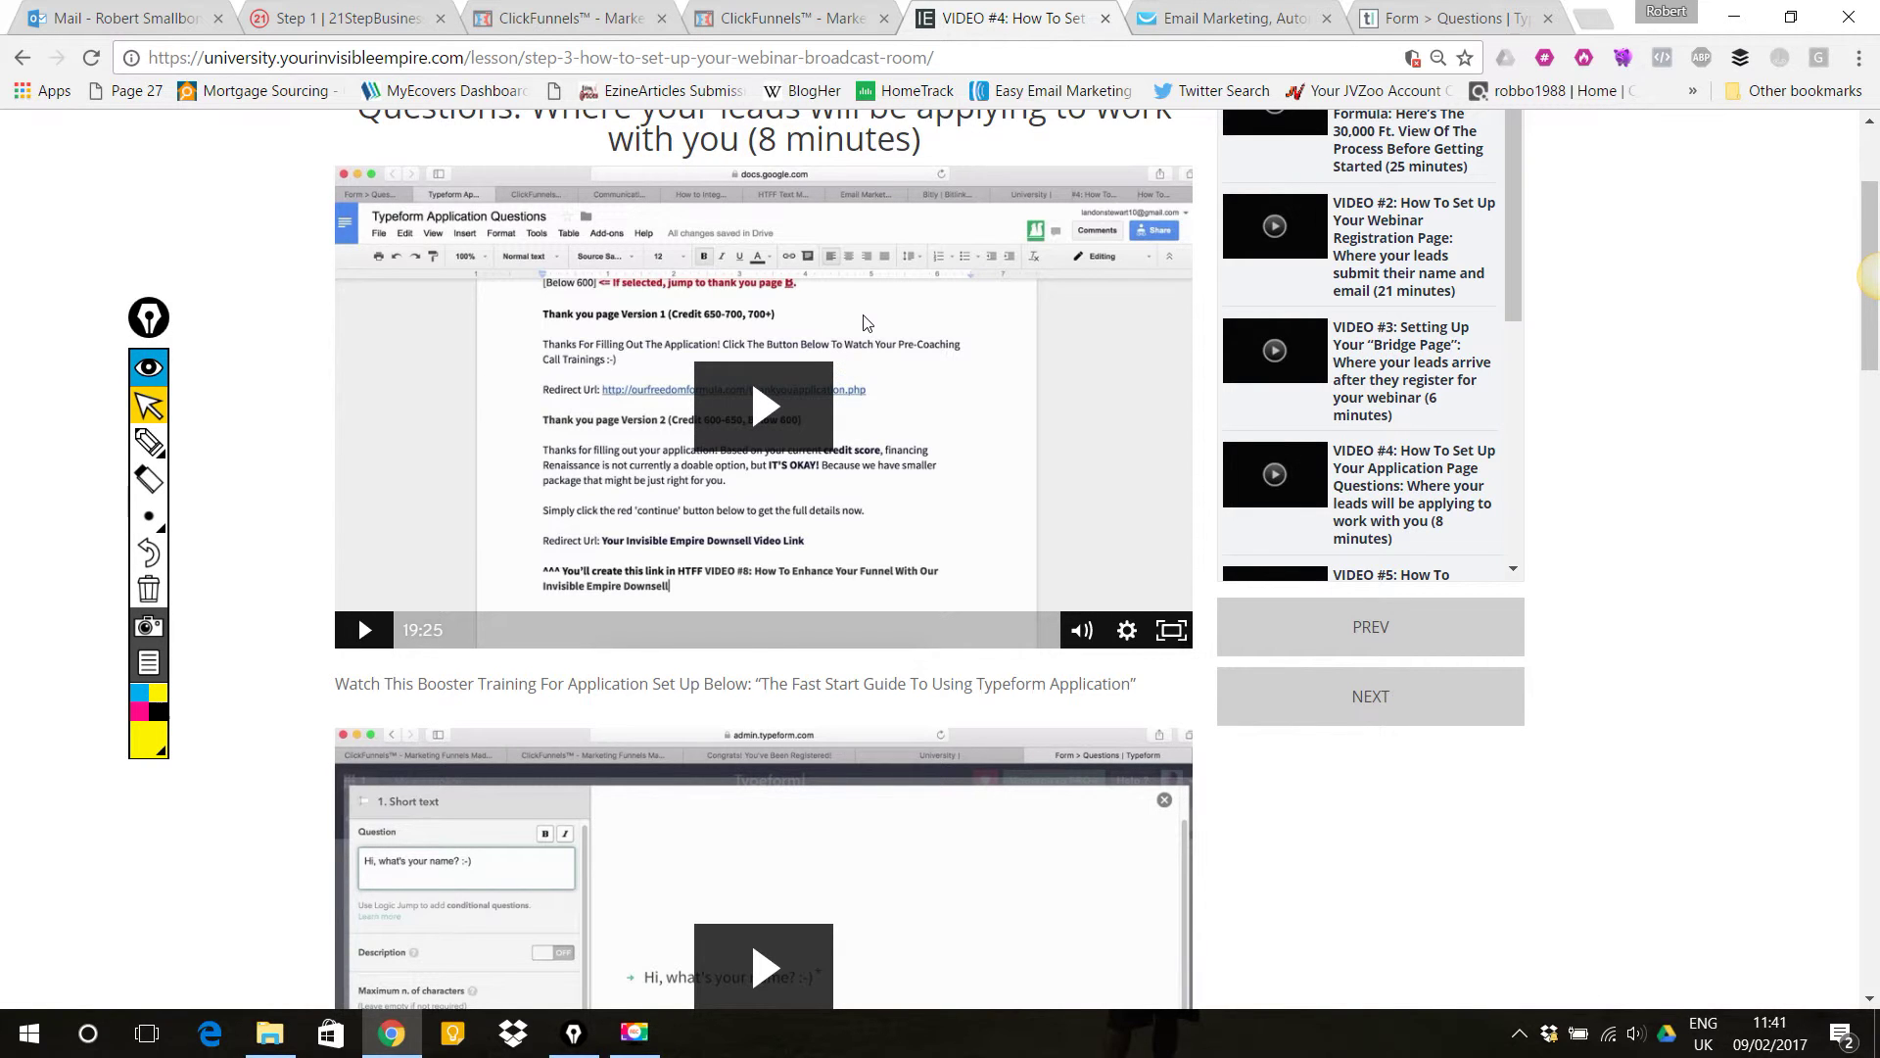
click(1242, 12)
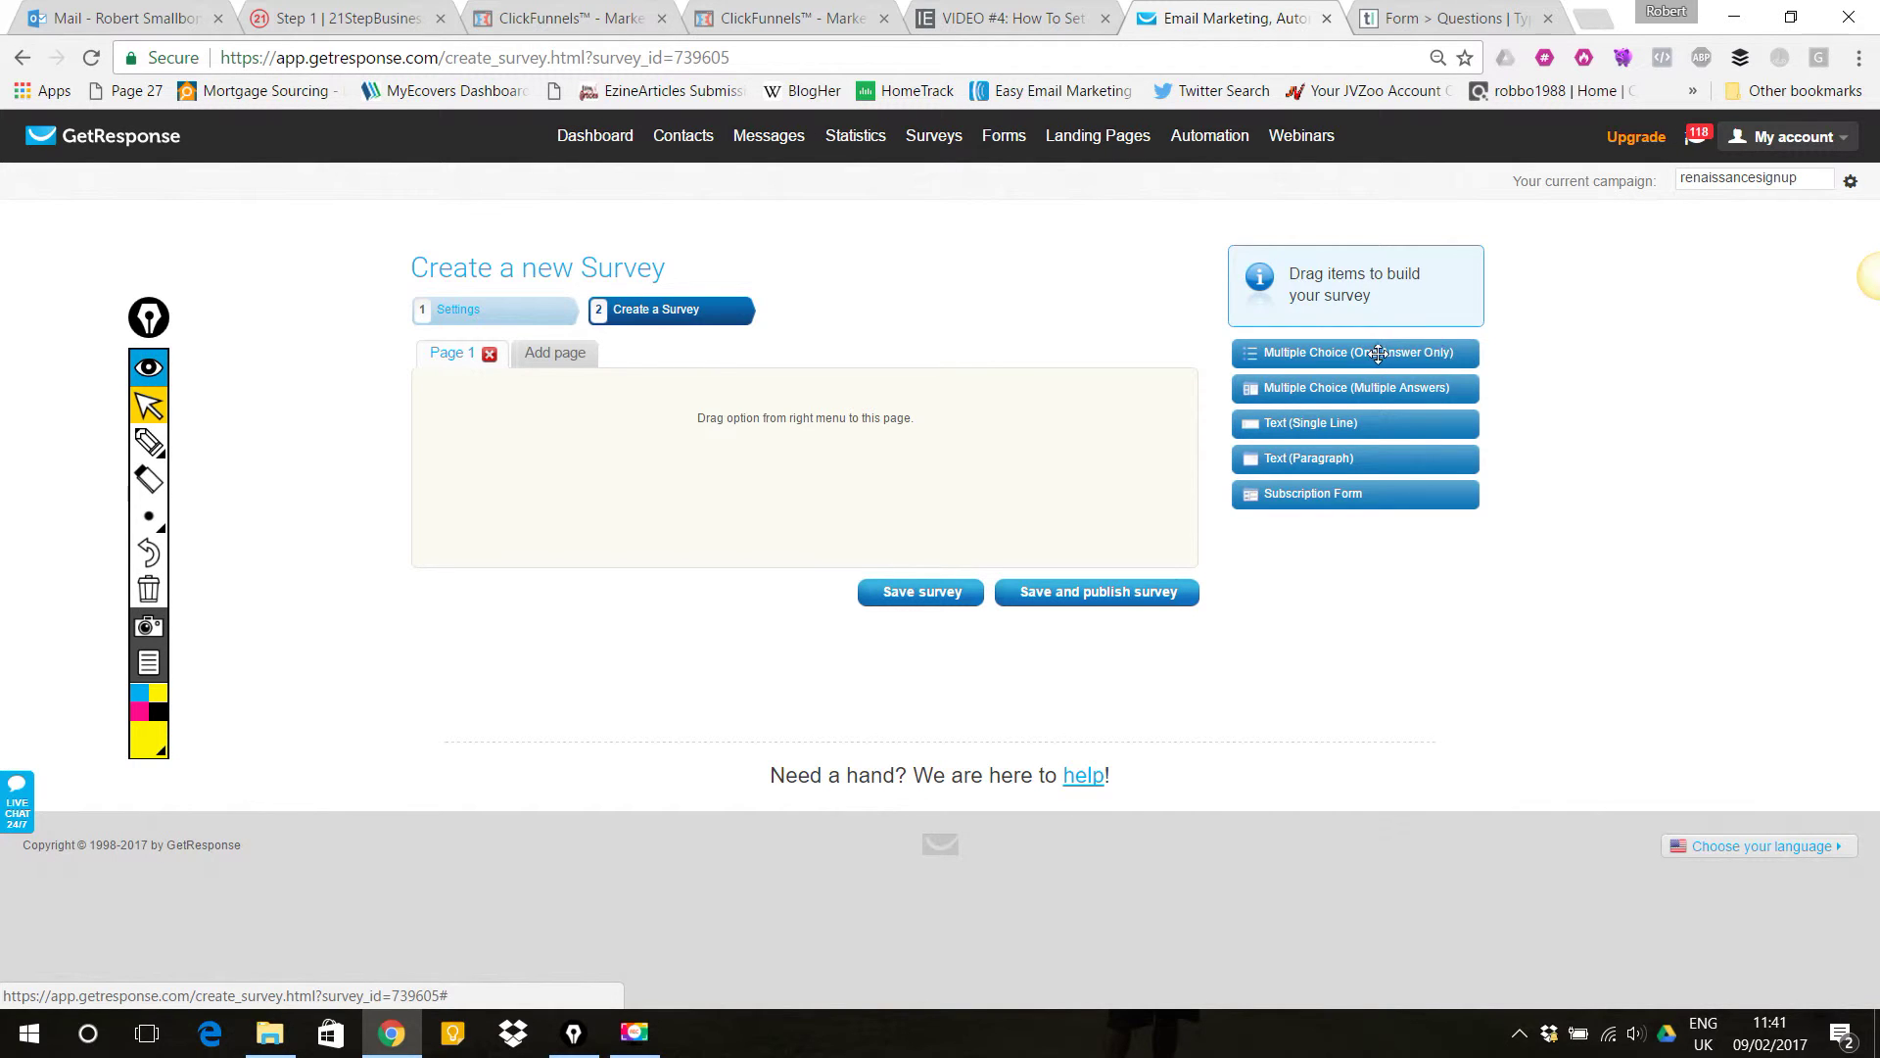
- Add a single-answer multiple choice, a multiple-answer multiple choice and a paragraph text question to Page 1 of the survey
drag(1425, 359, 524, 566)
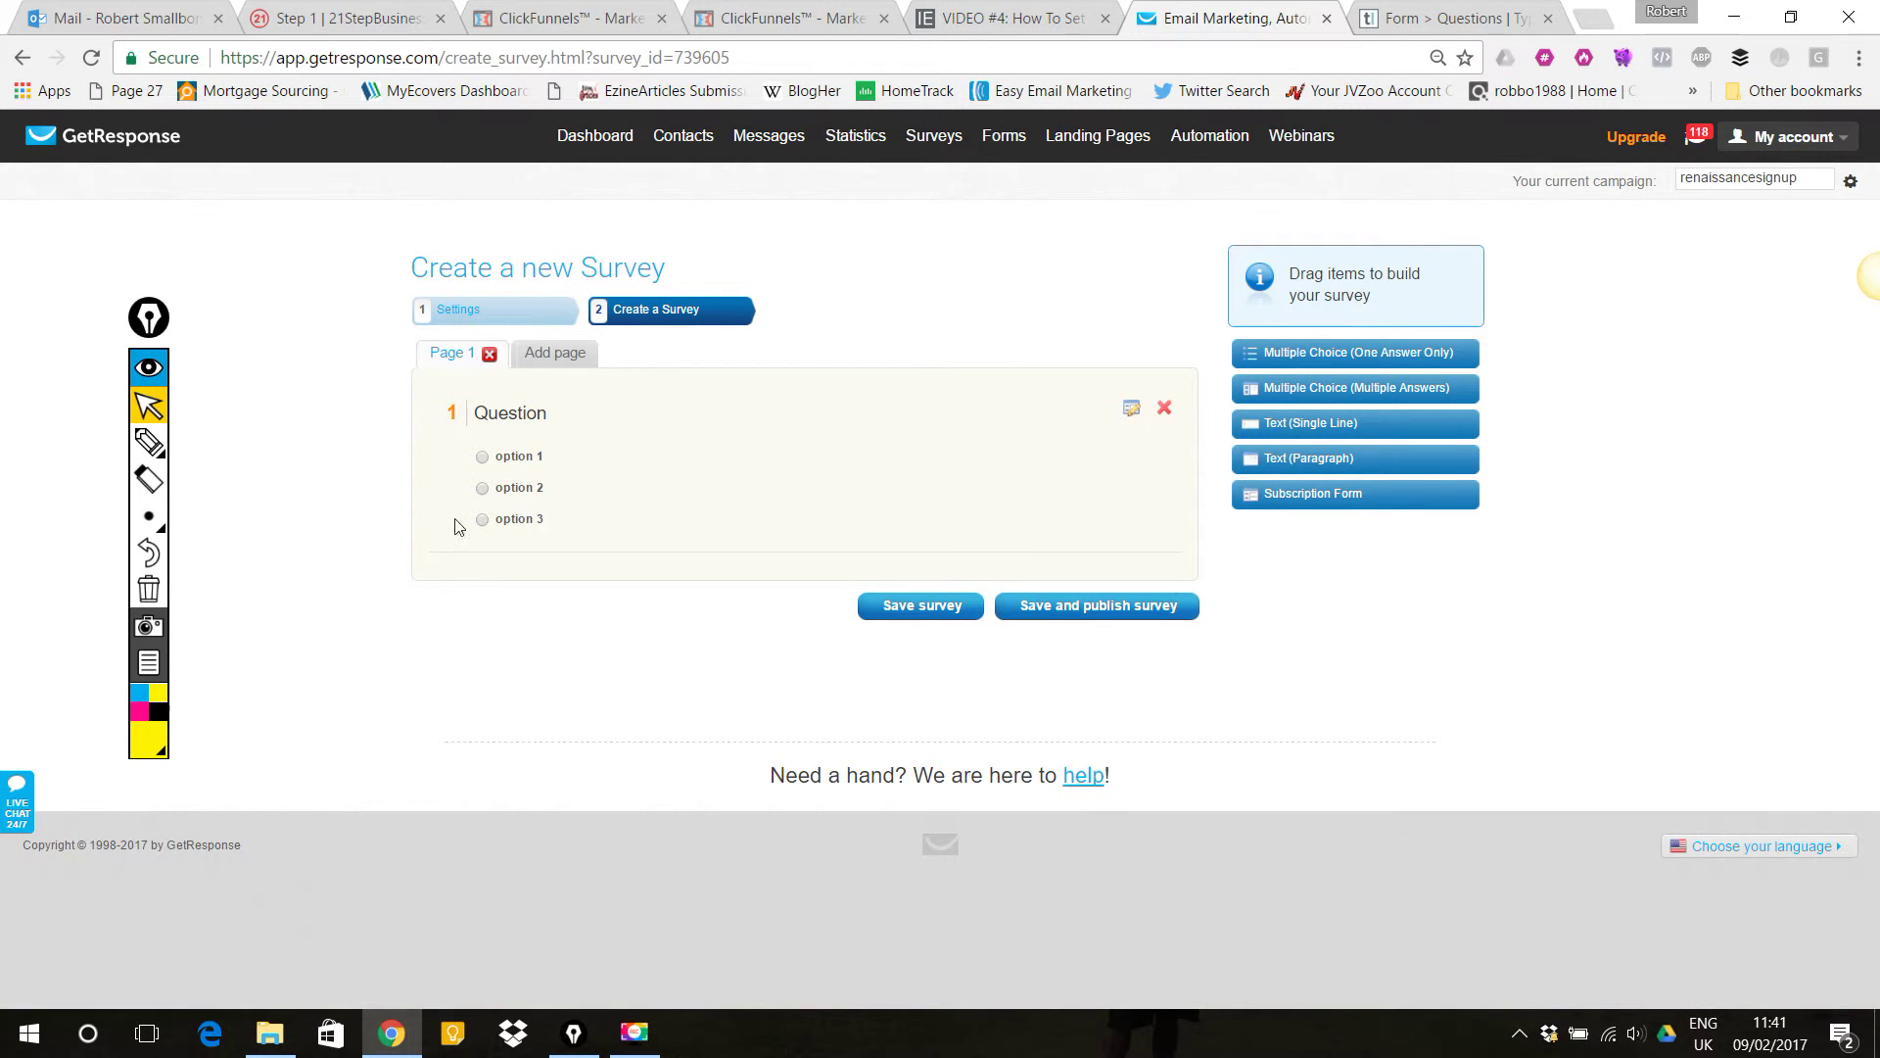
drag(1337, 382, 513, 590)
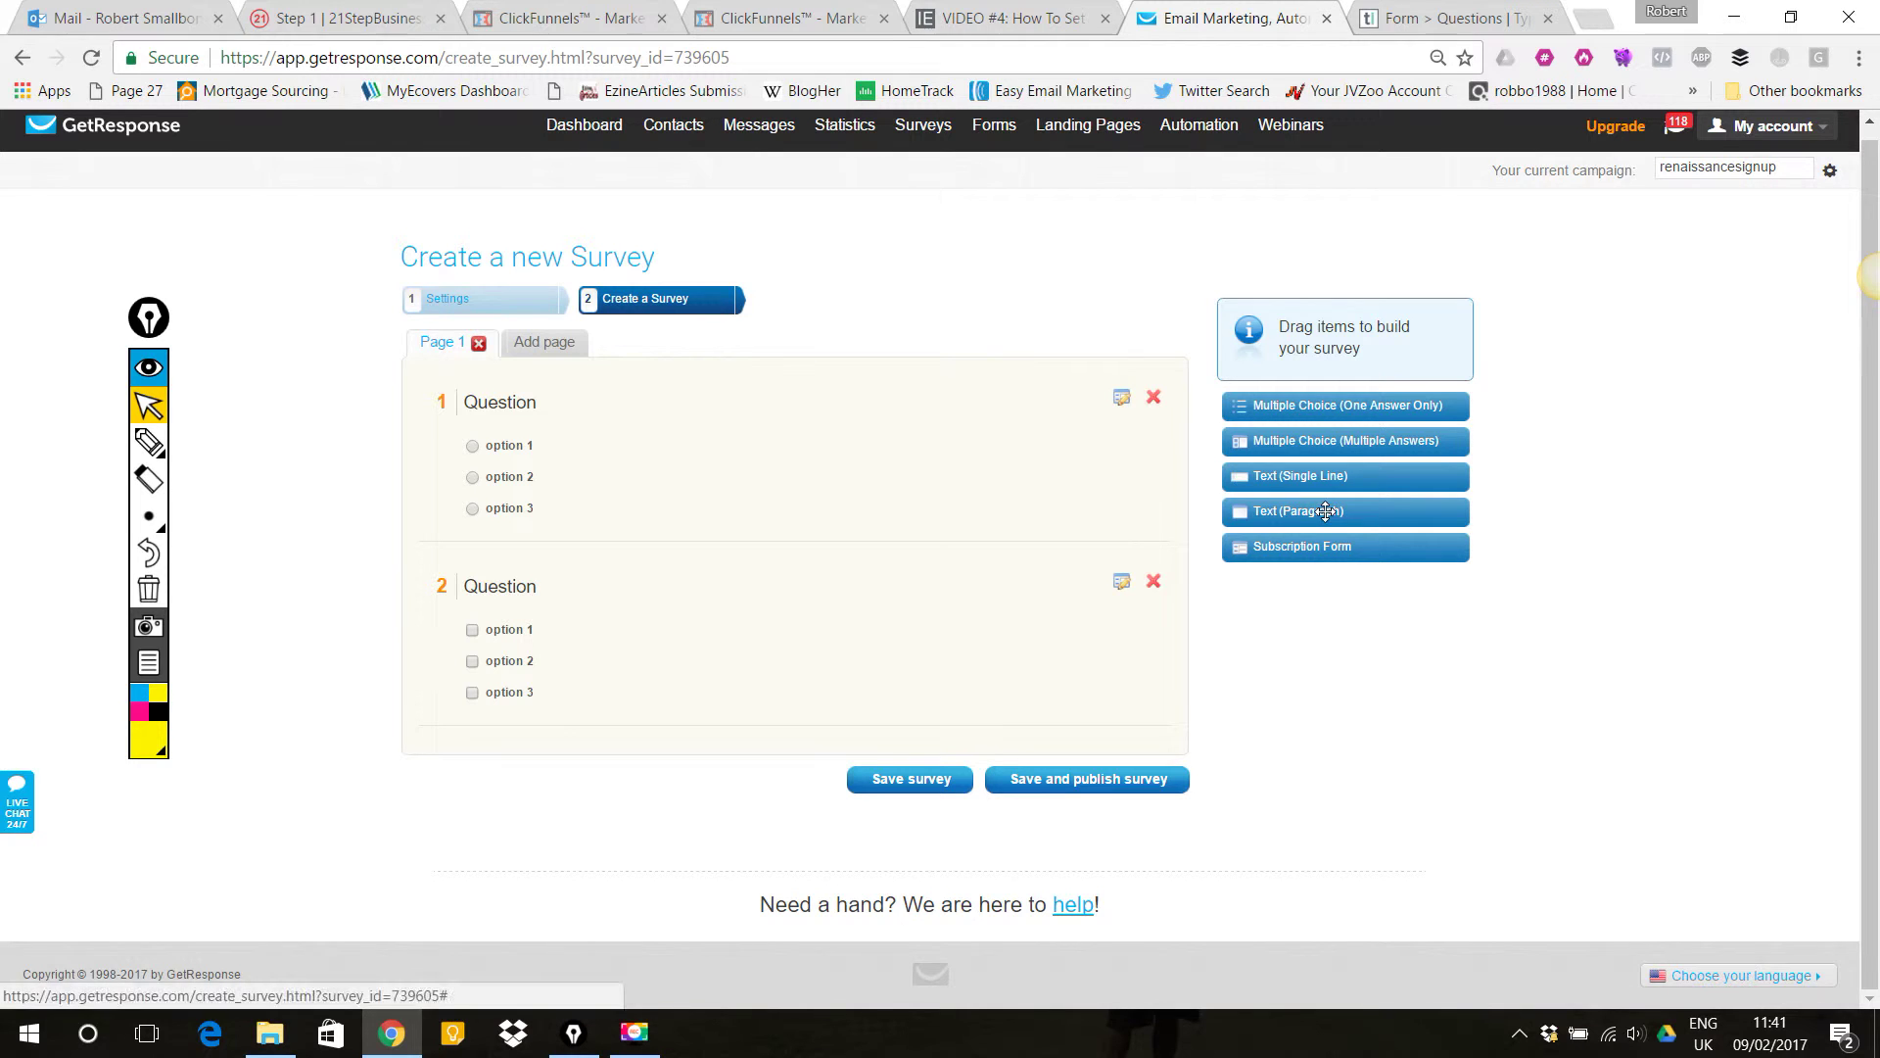
drag(1312, 510, 628, 725)
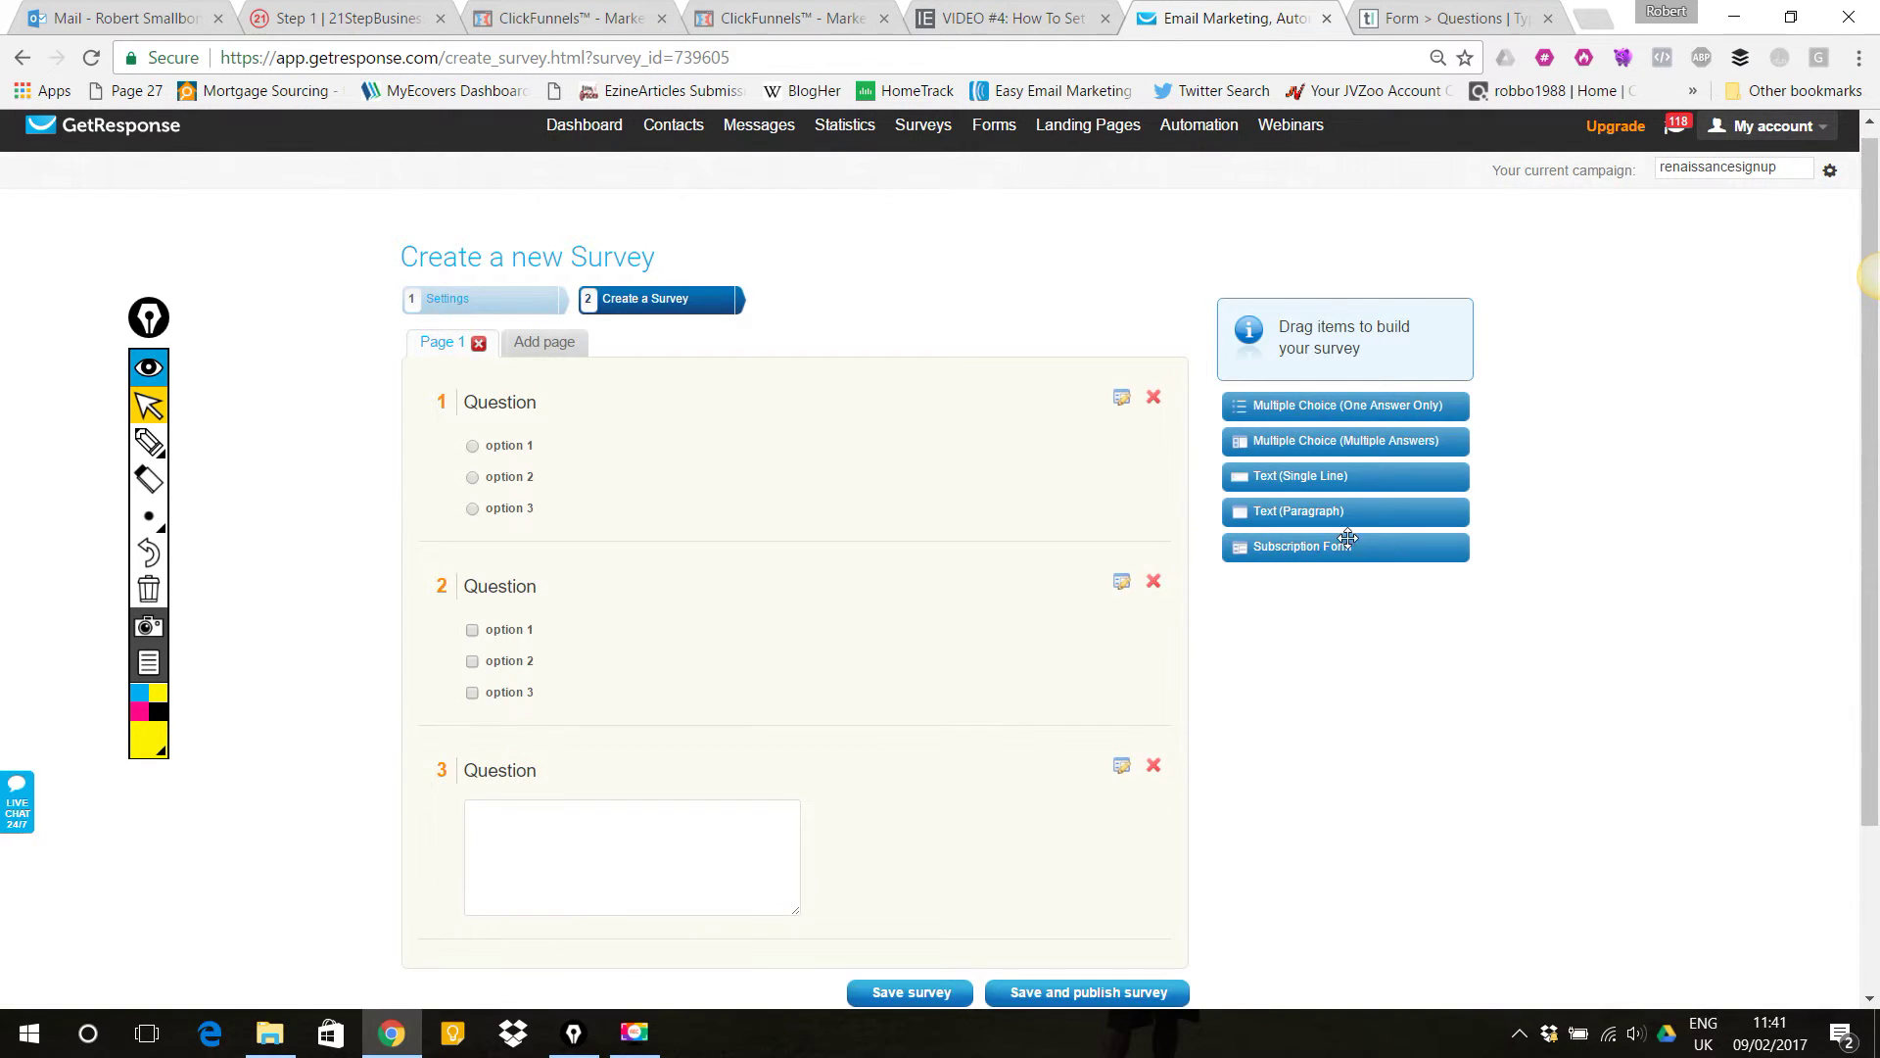
- Add a Subscription Form below the third question, and delete it from the survey
scroll(1347, 545, down, 3)
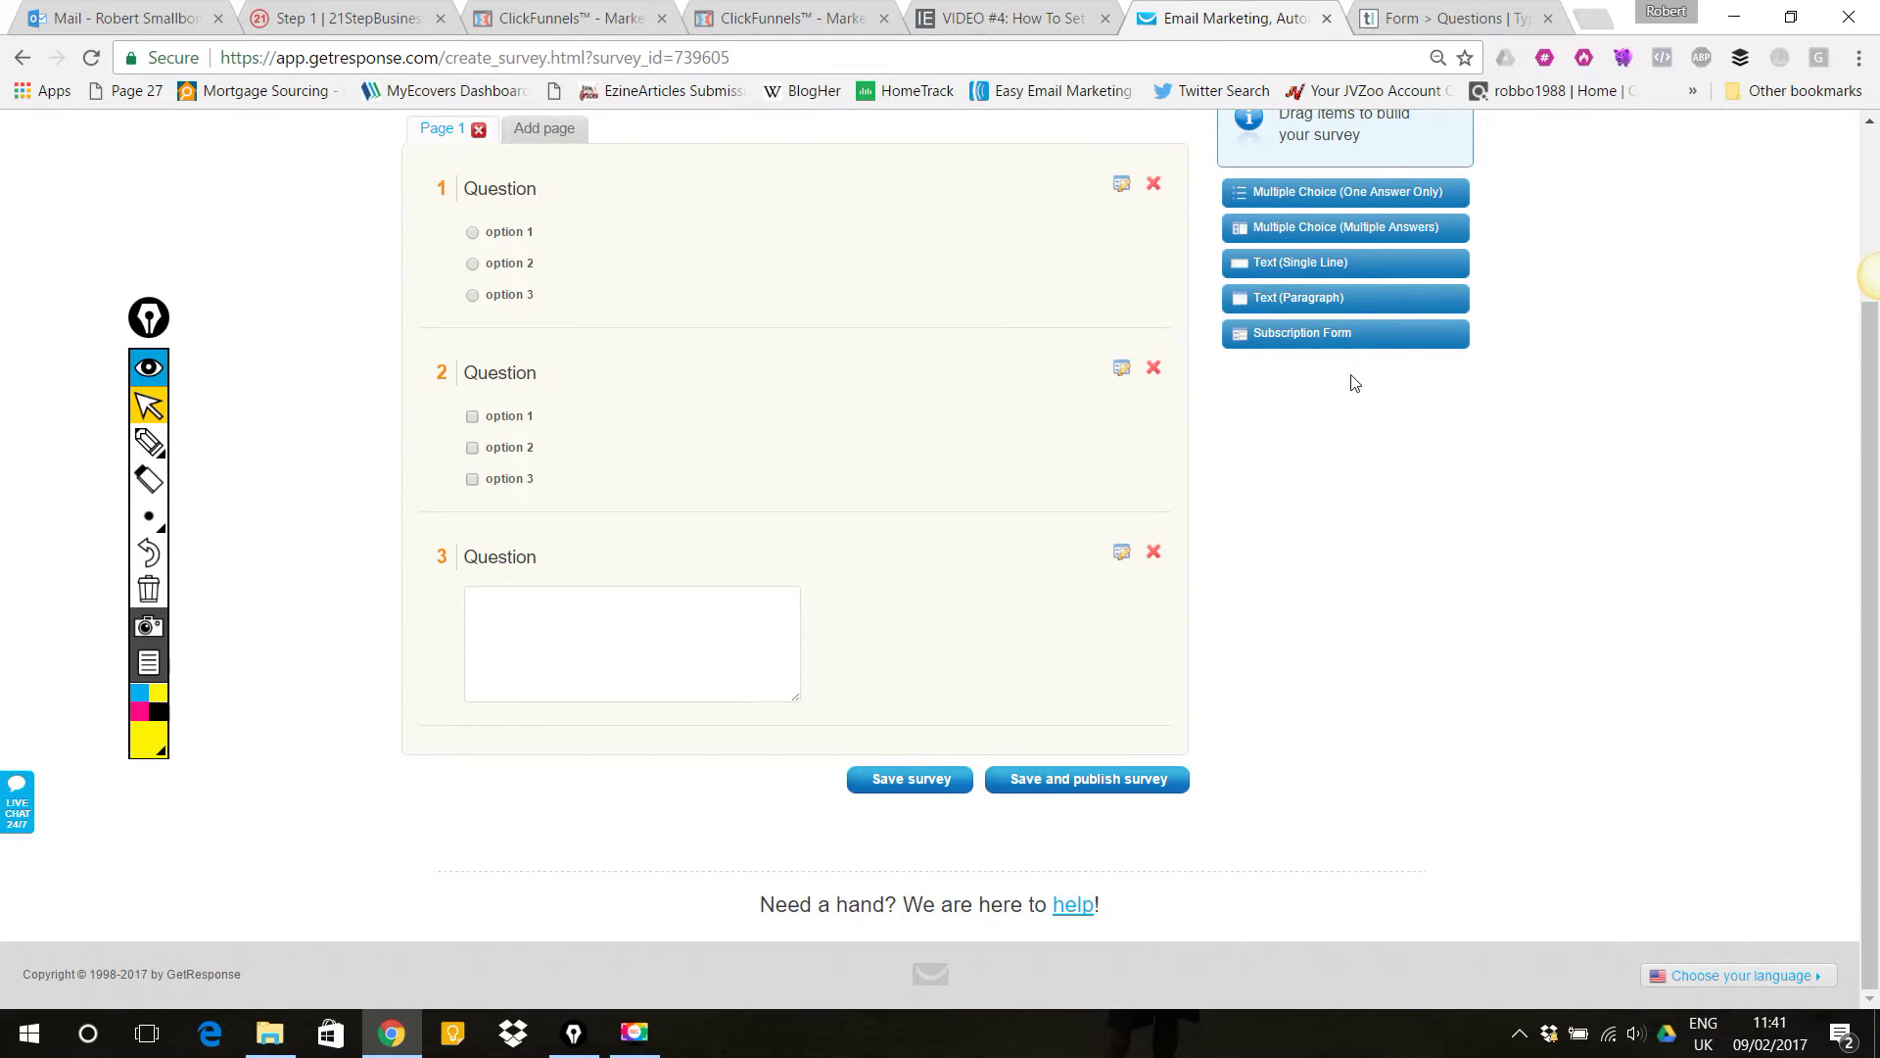
drag(1243, 338, 492, 752)
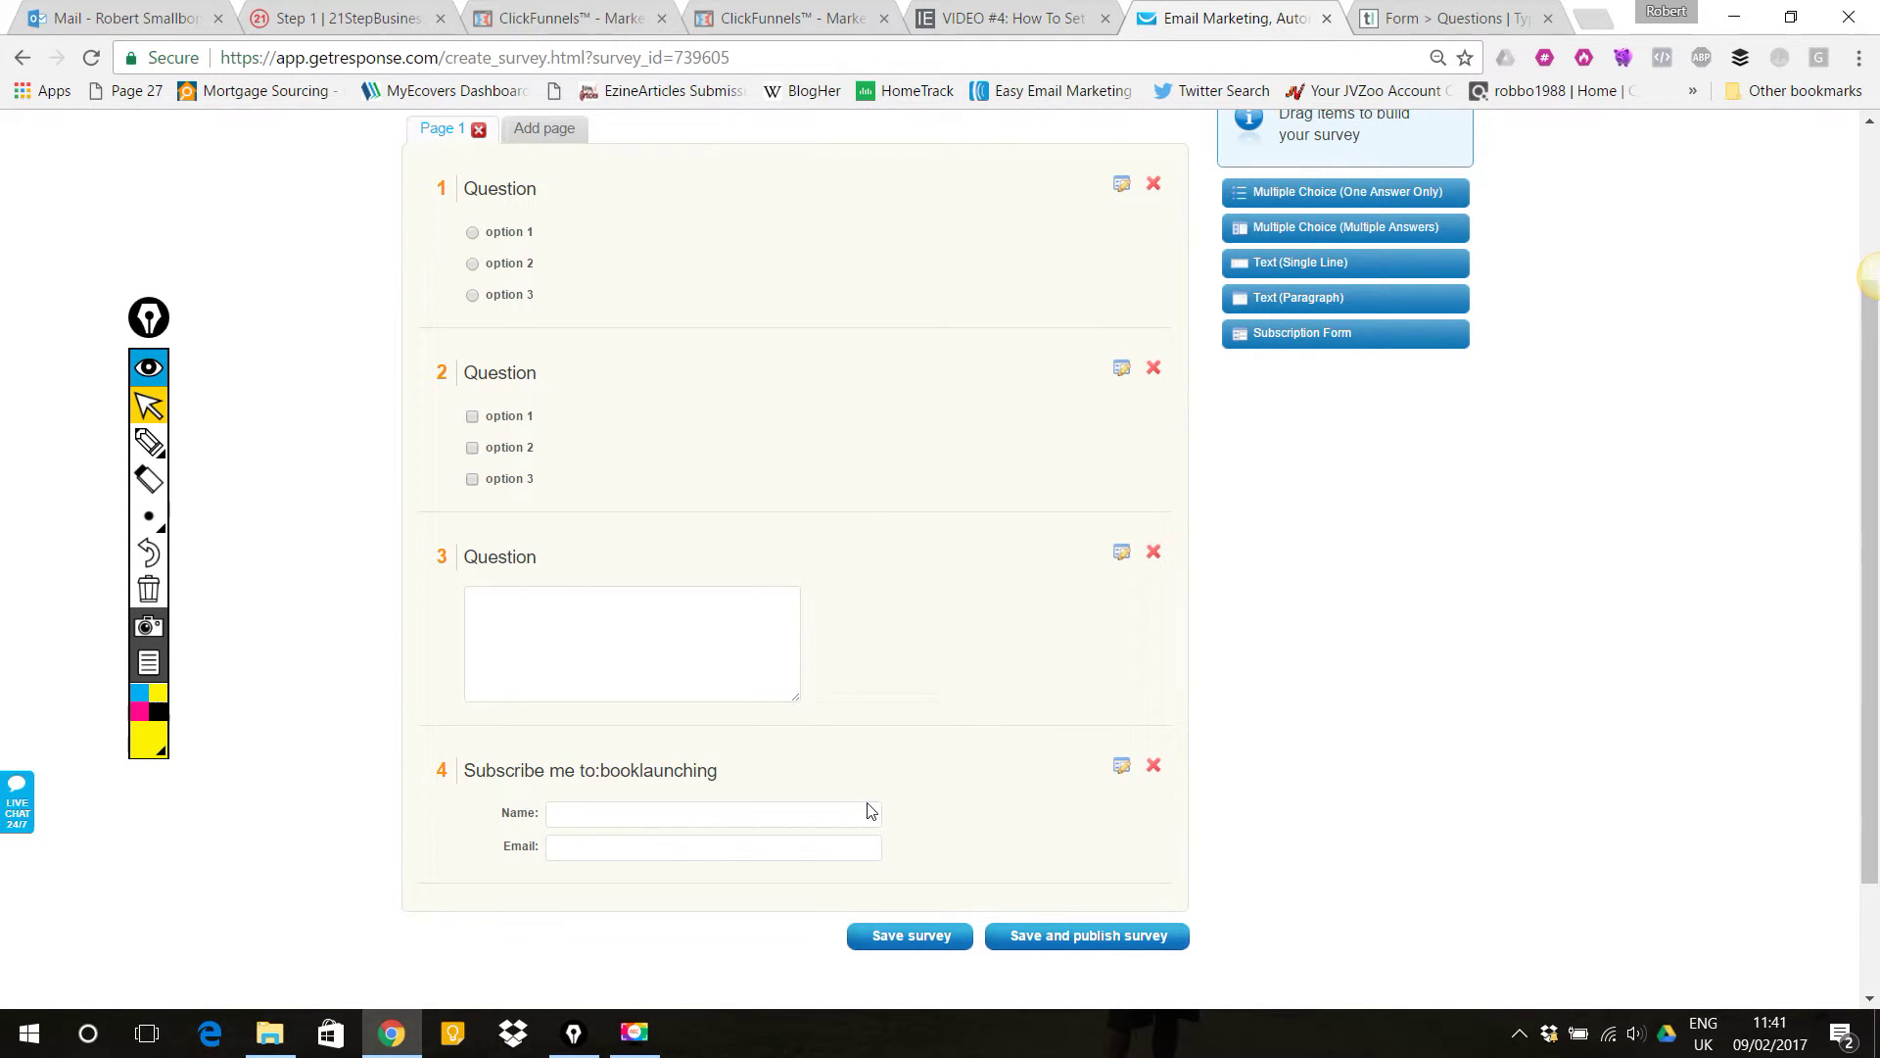
click(1153, 765)
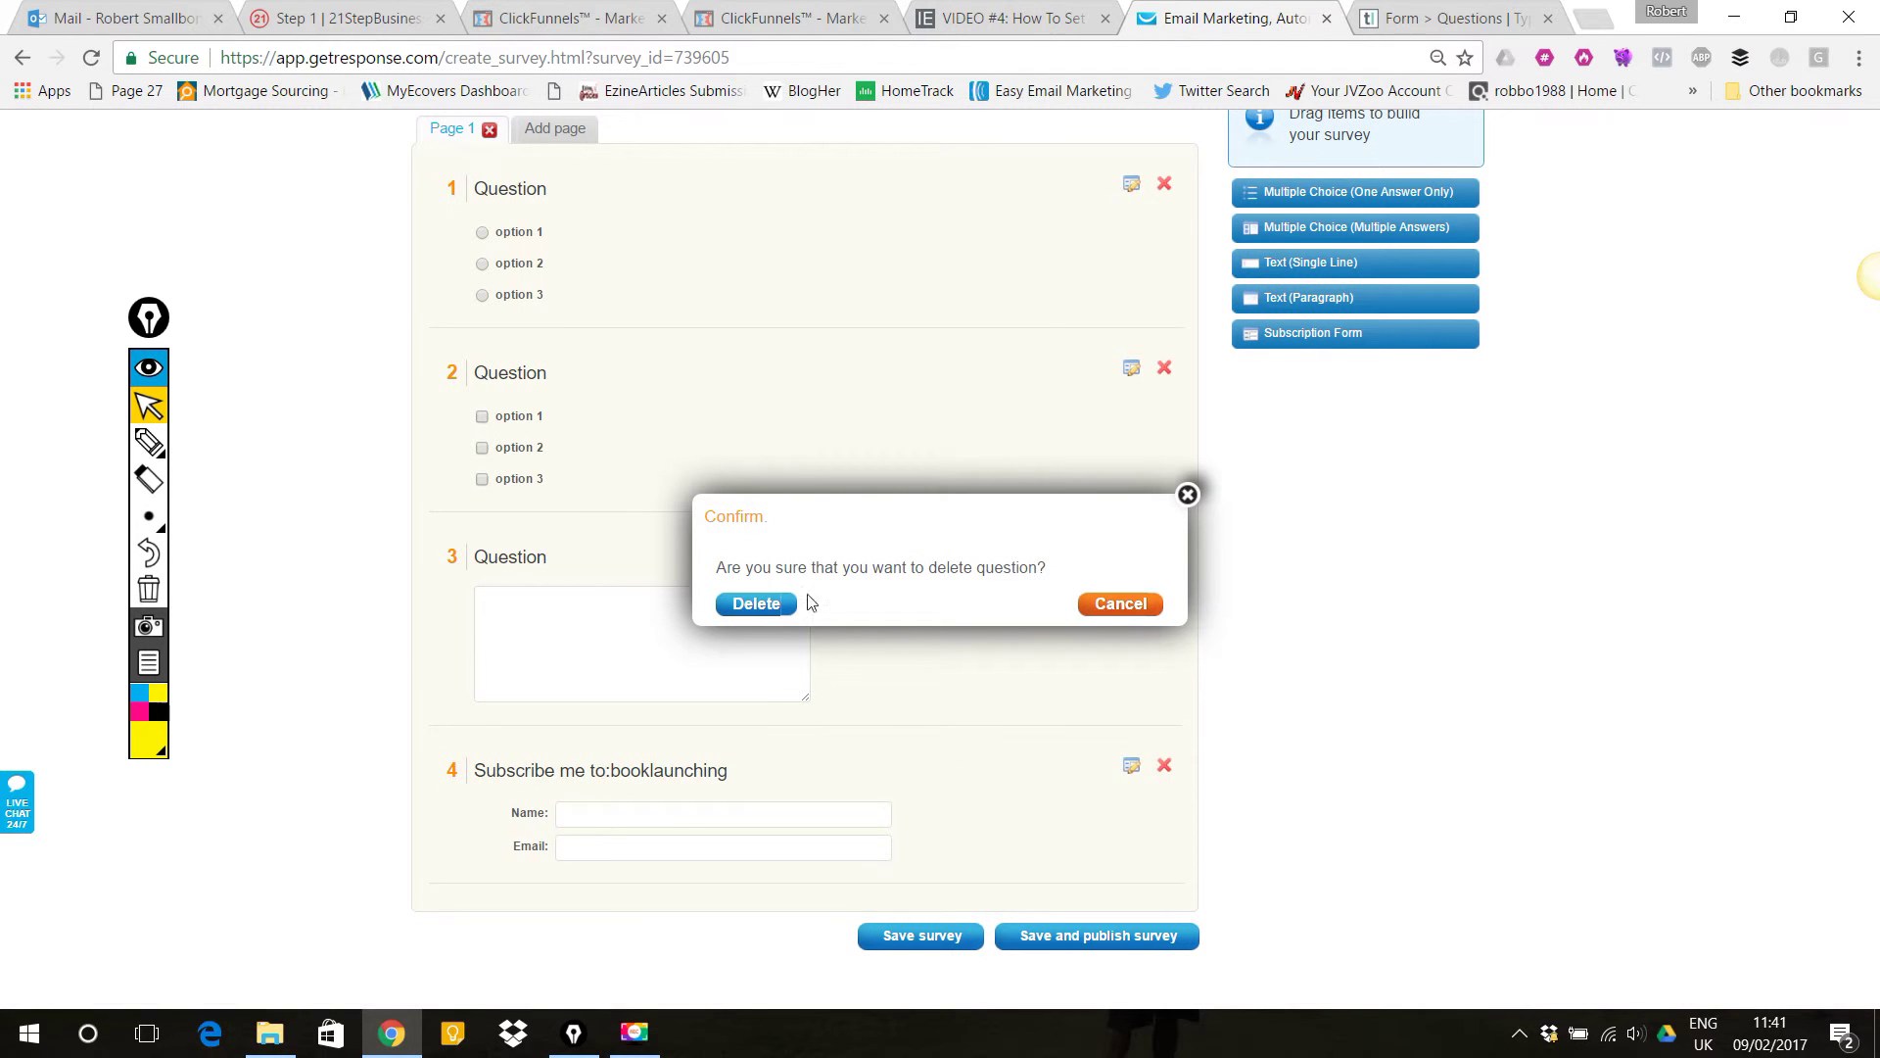
click(776, 600)
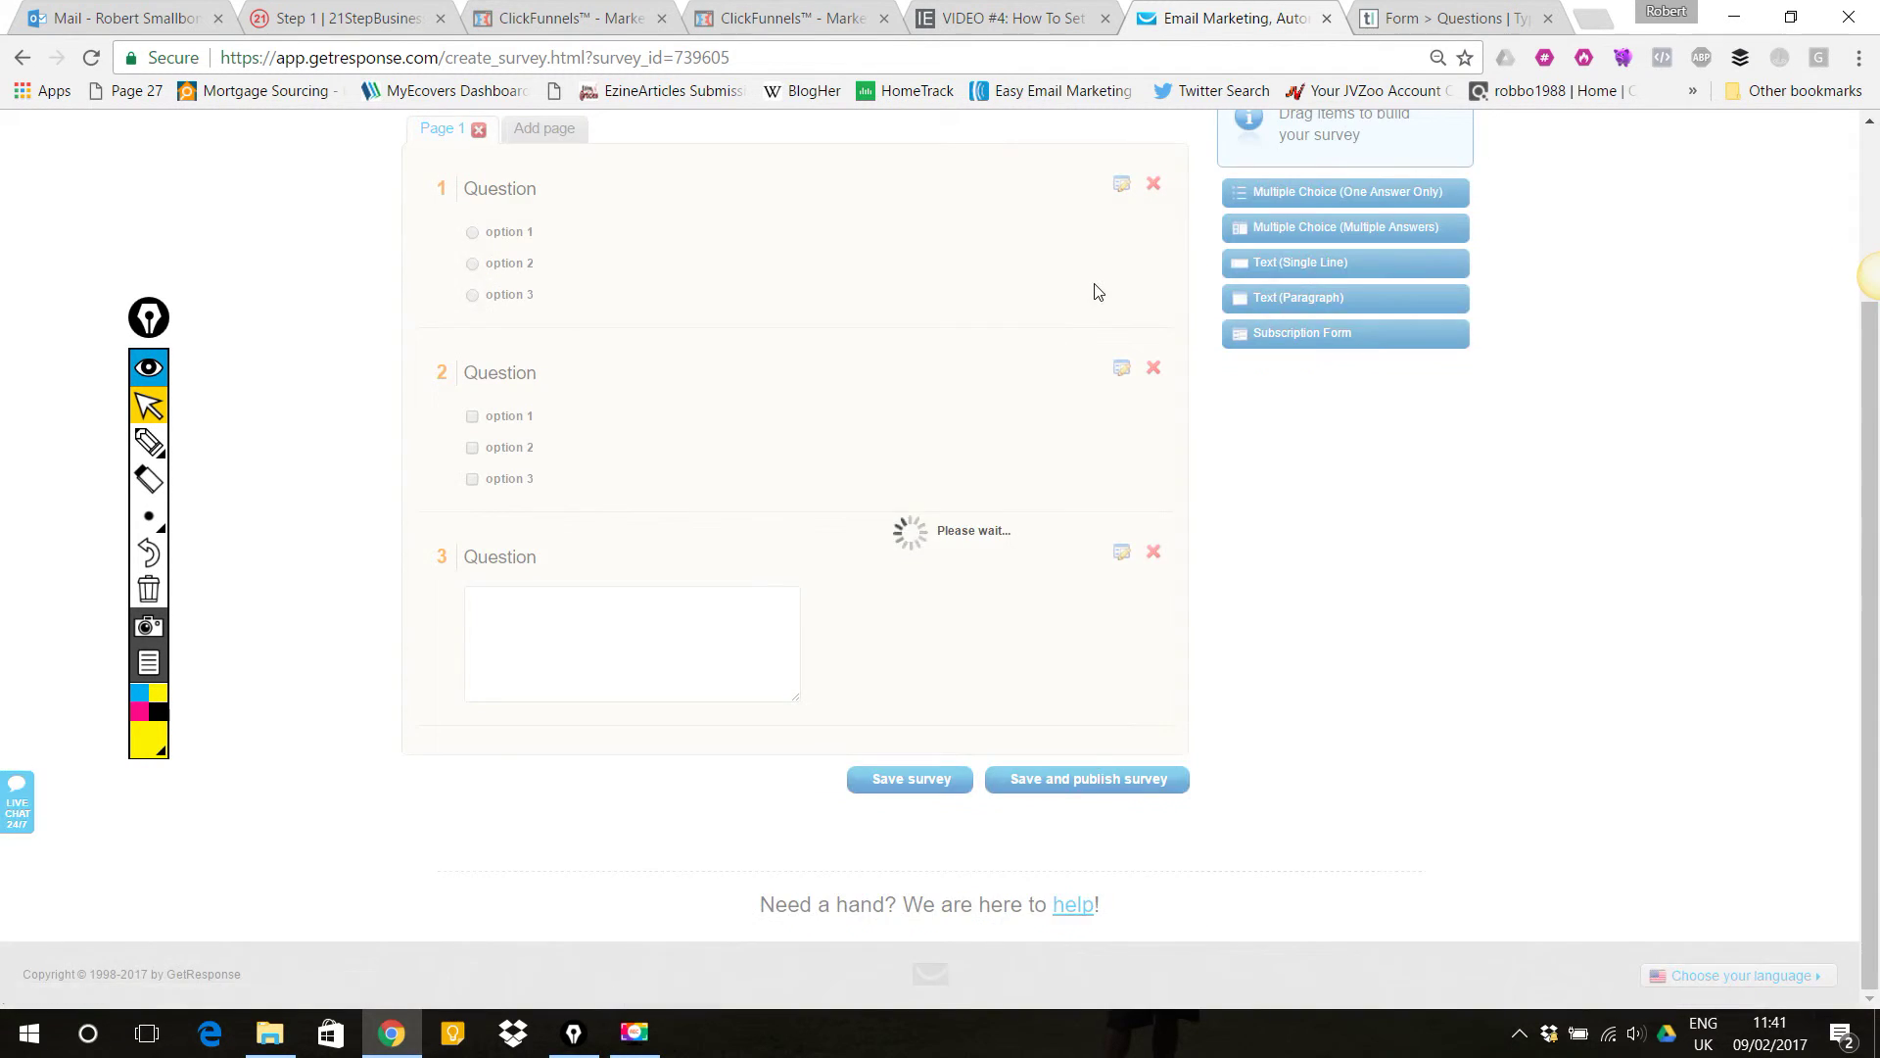
- Show the first question's editing options, and close them without saving
click(1122, 305)
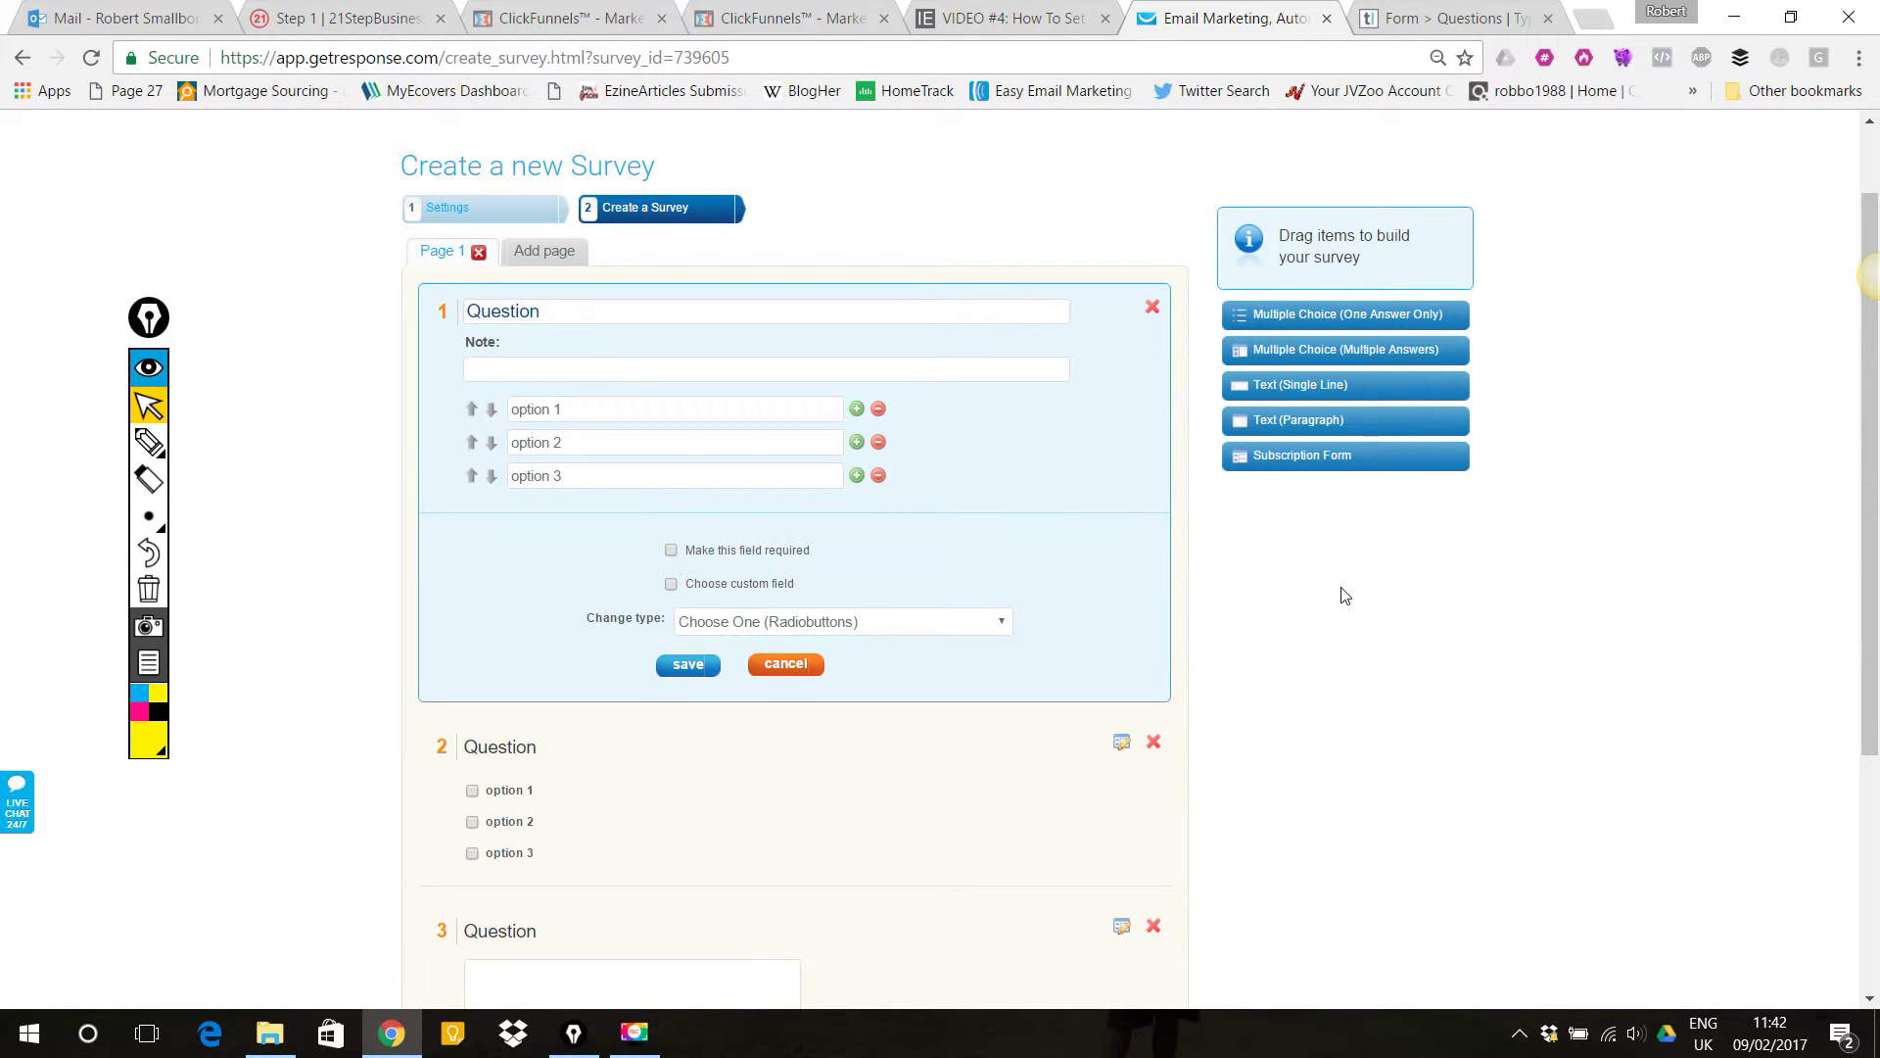
click(816, 665)
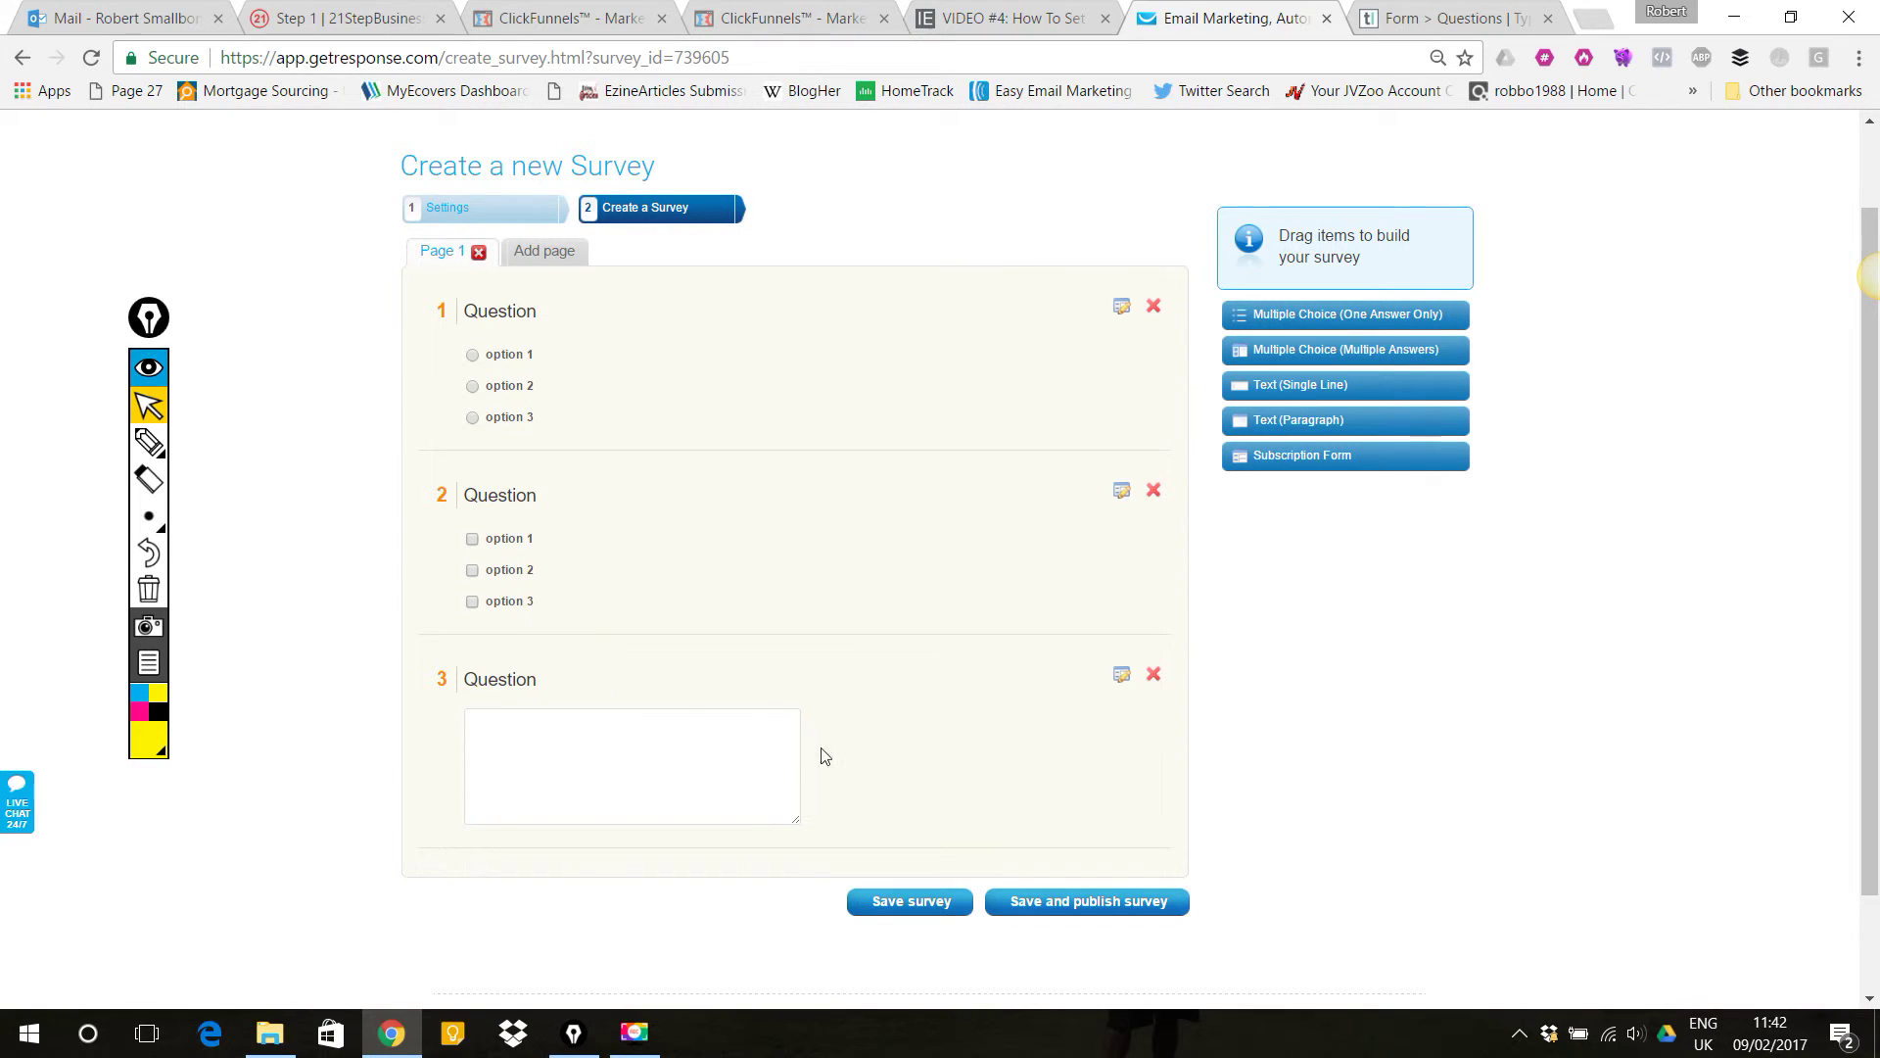
- Save and publish the survey, and select its publishing link
click(1085, 906)
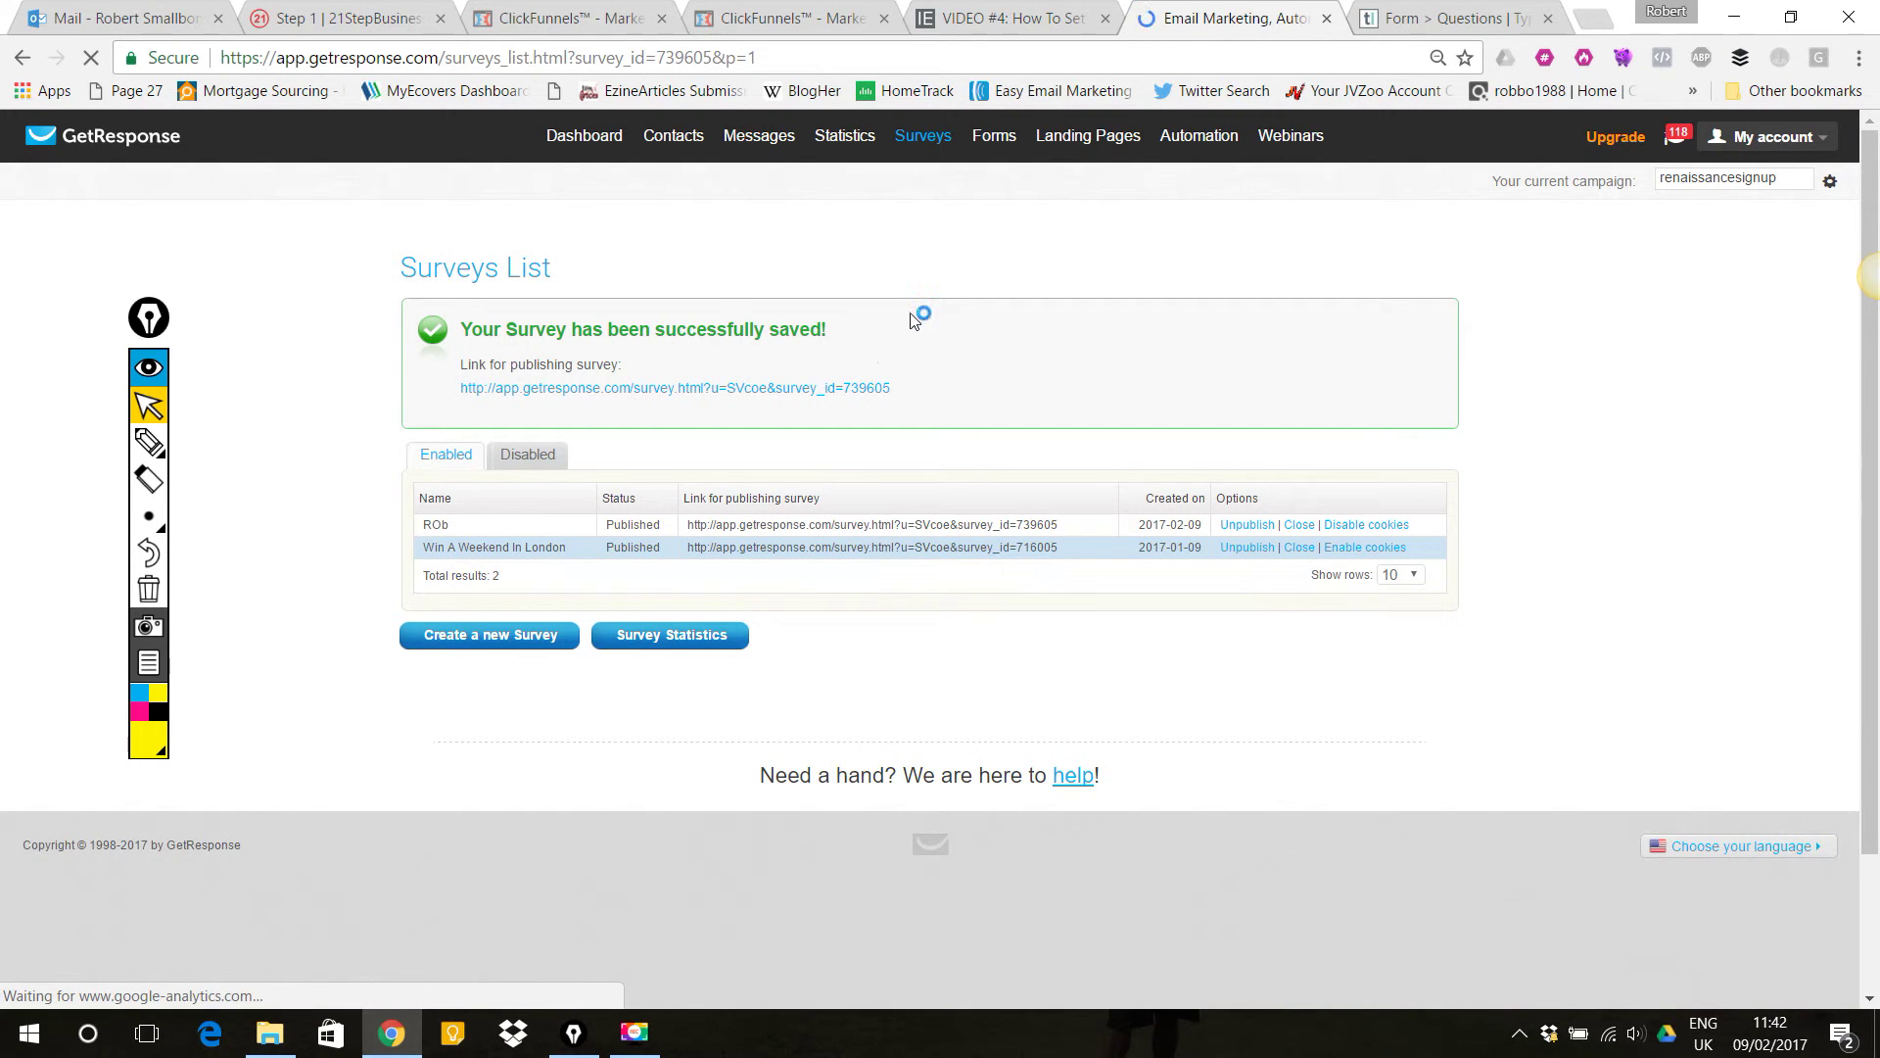
drag(665, 380, 473, 388)
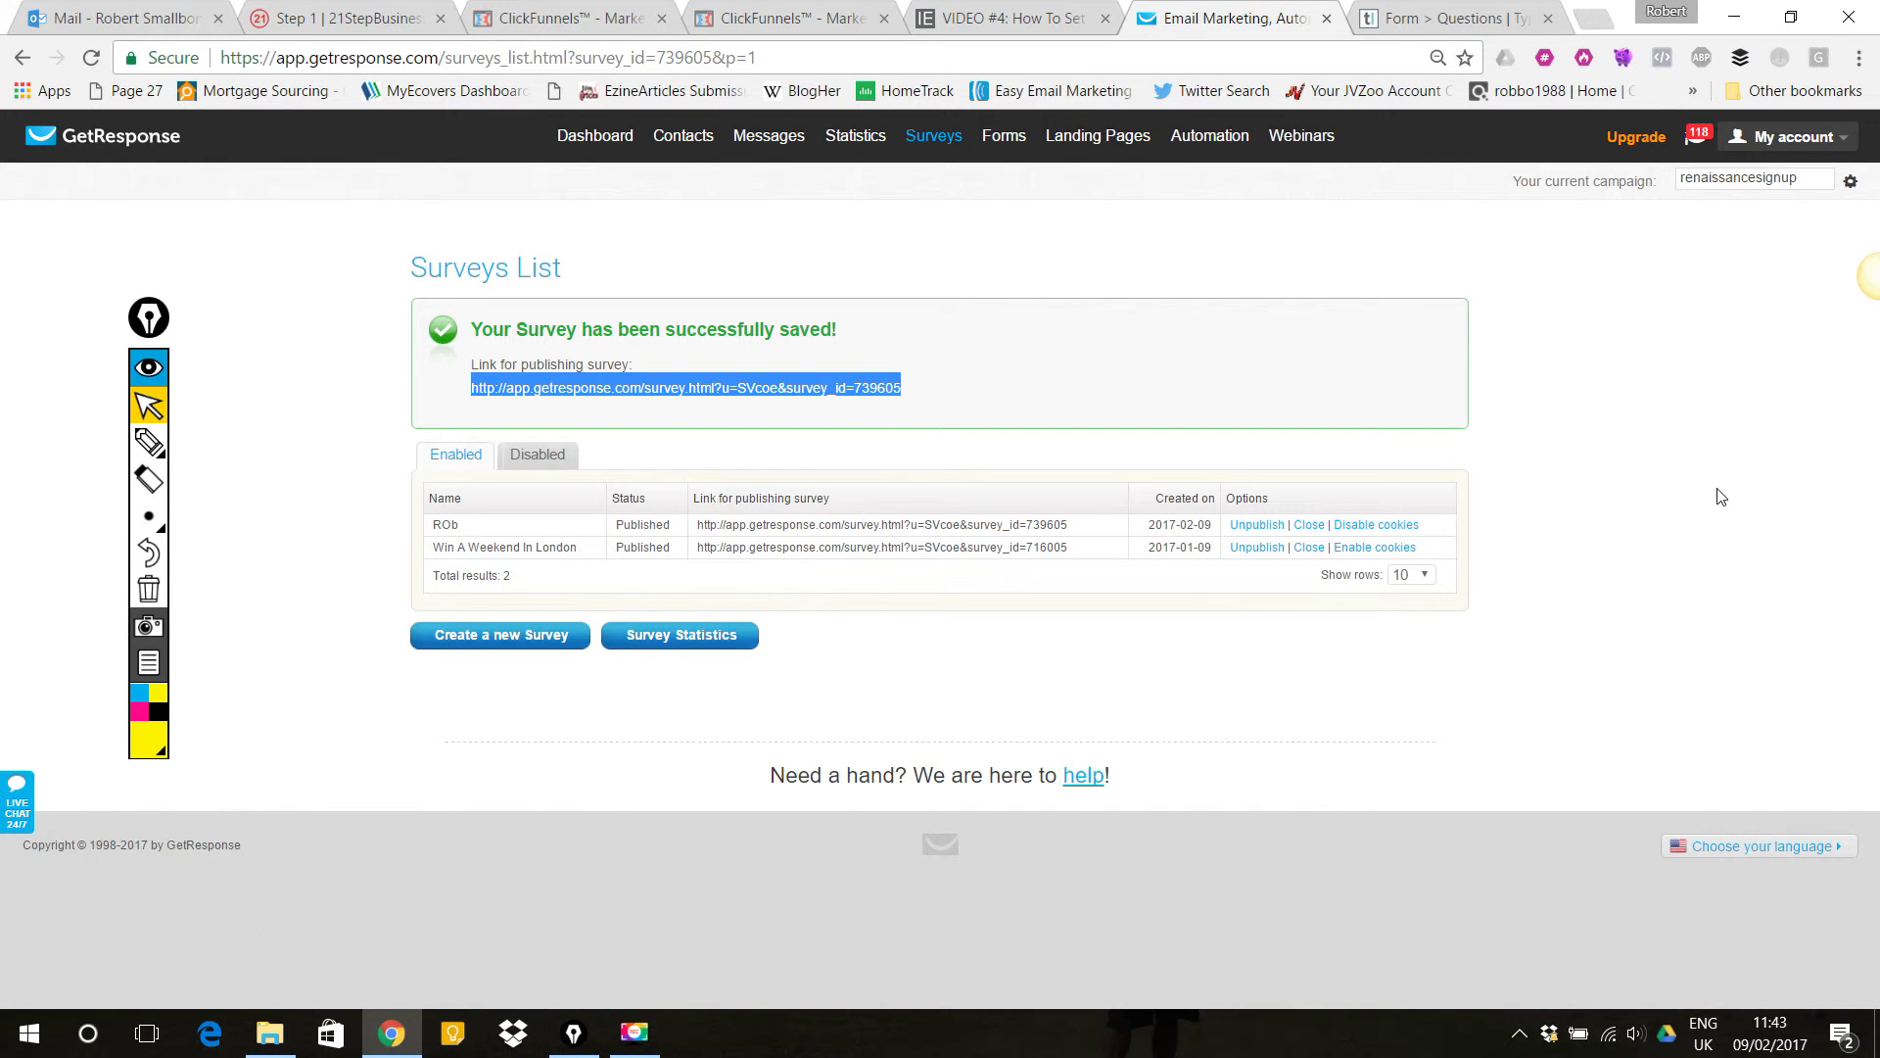
- Switch to ClickFunnels and open the Webinar Broadcast Room page of the funnel in the page editor
click(588, 10)
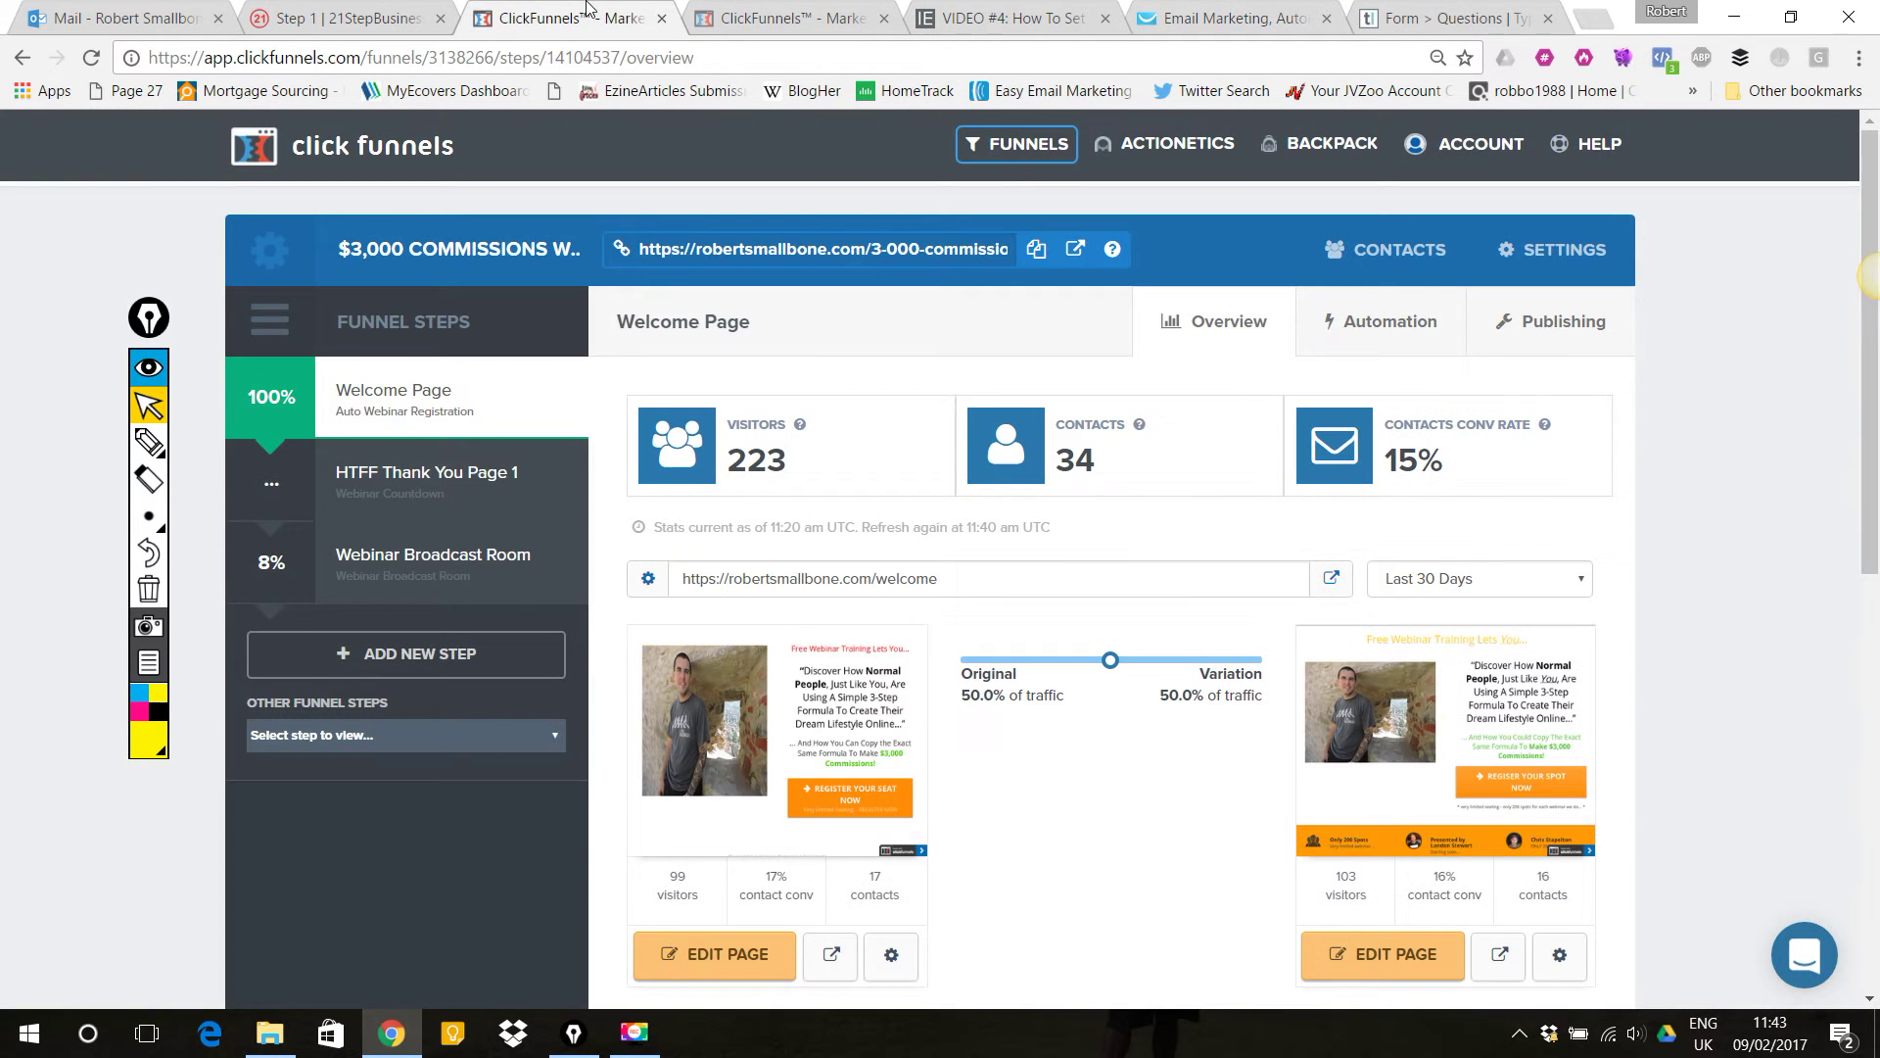
click(454, 574)
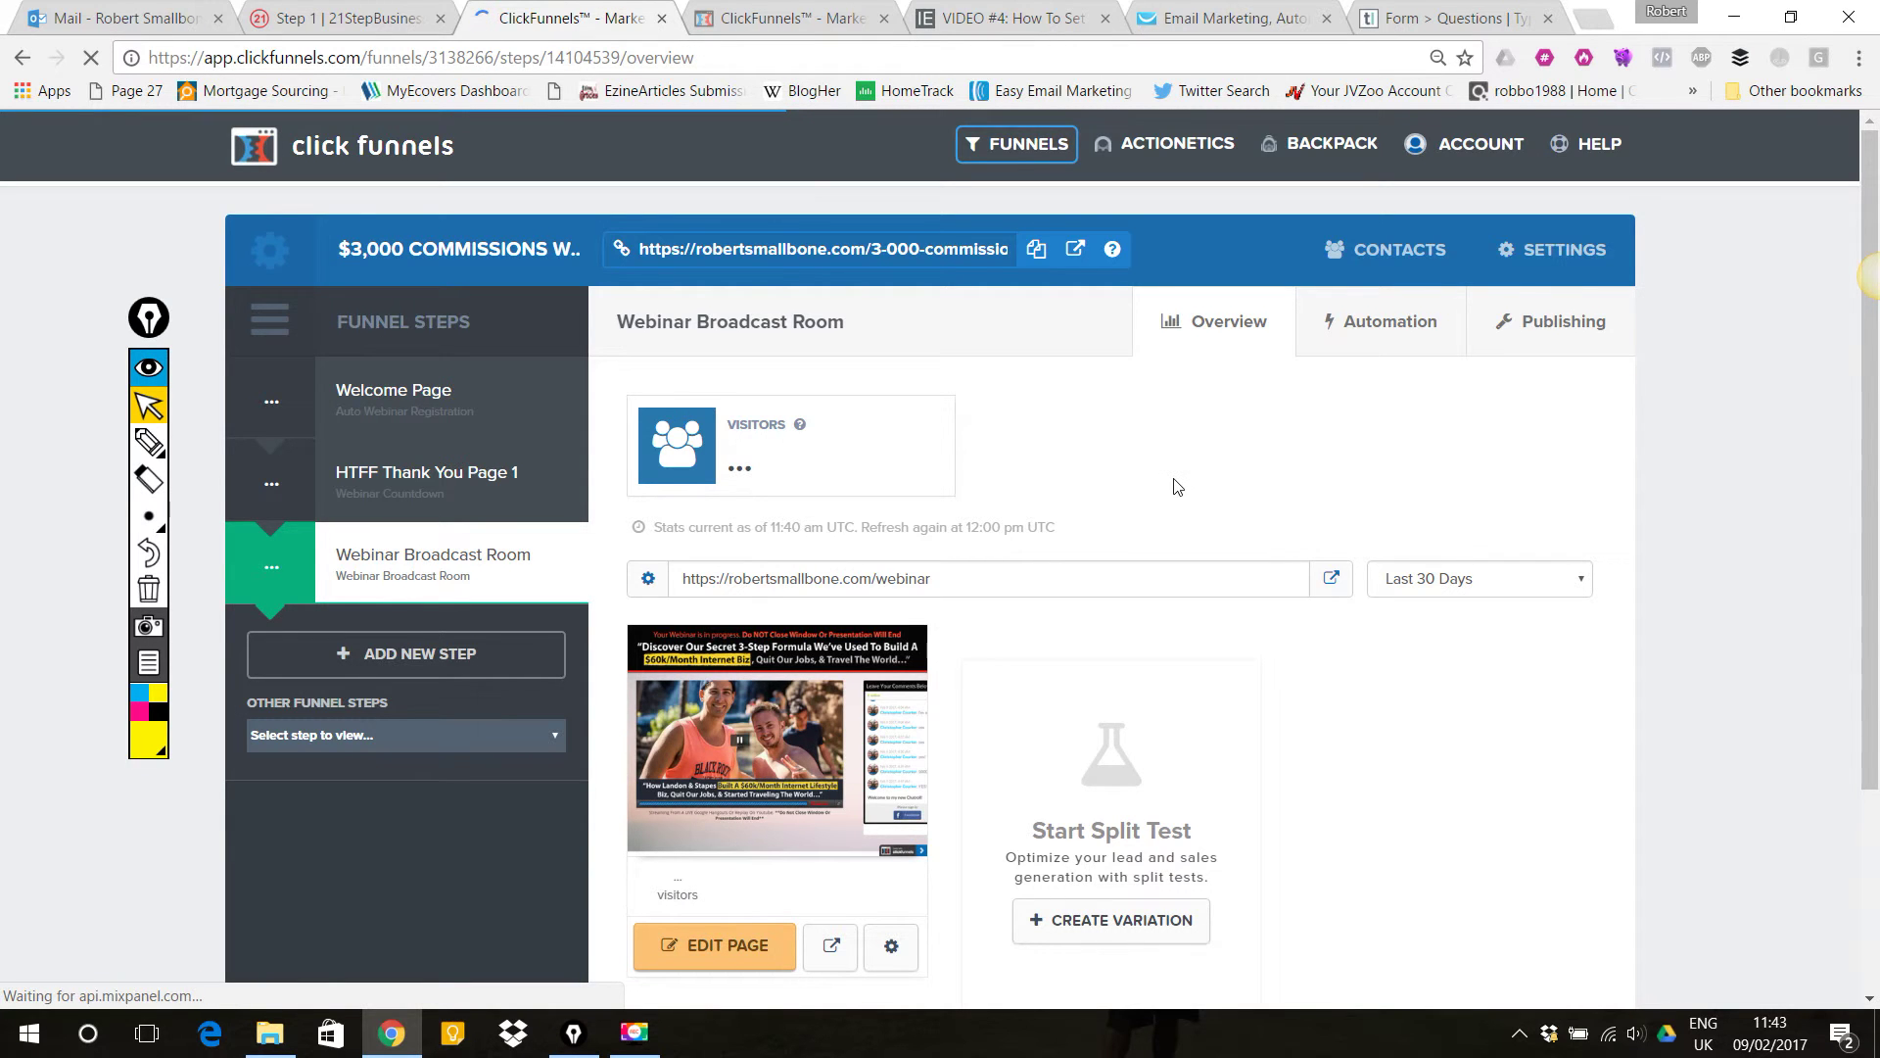
scroll(1176, 487, down, 1)
scroll(733, 797, down, 1)
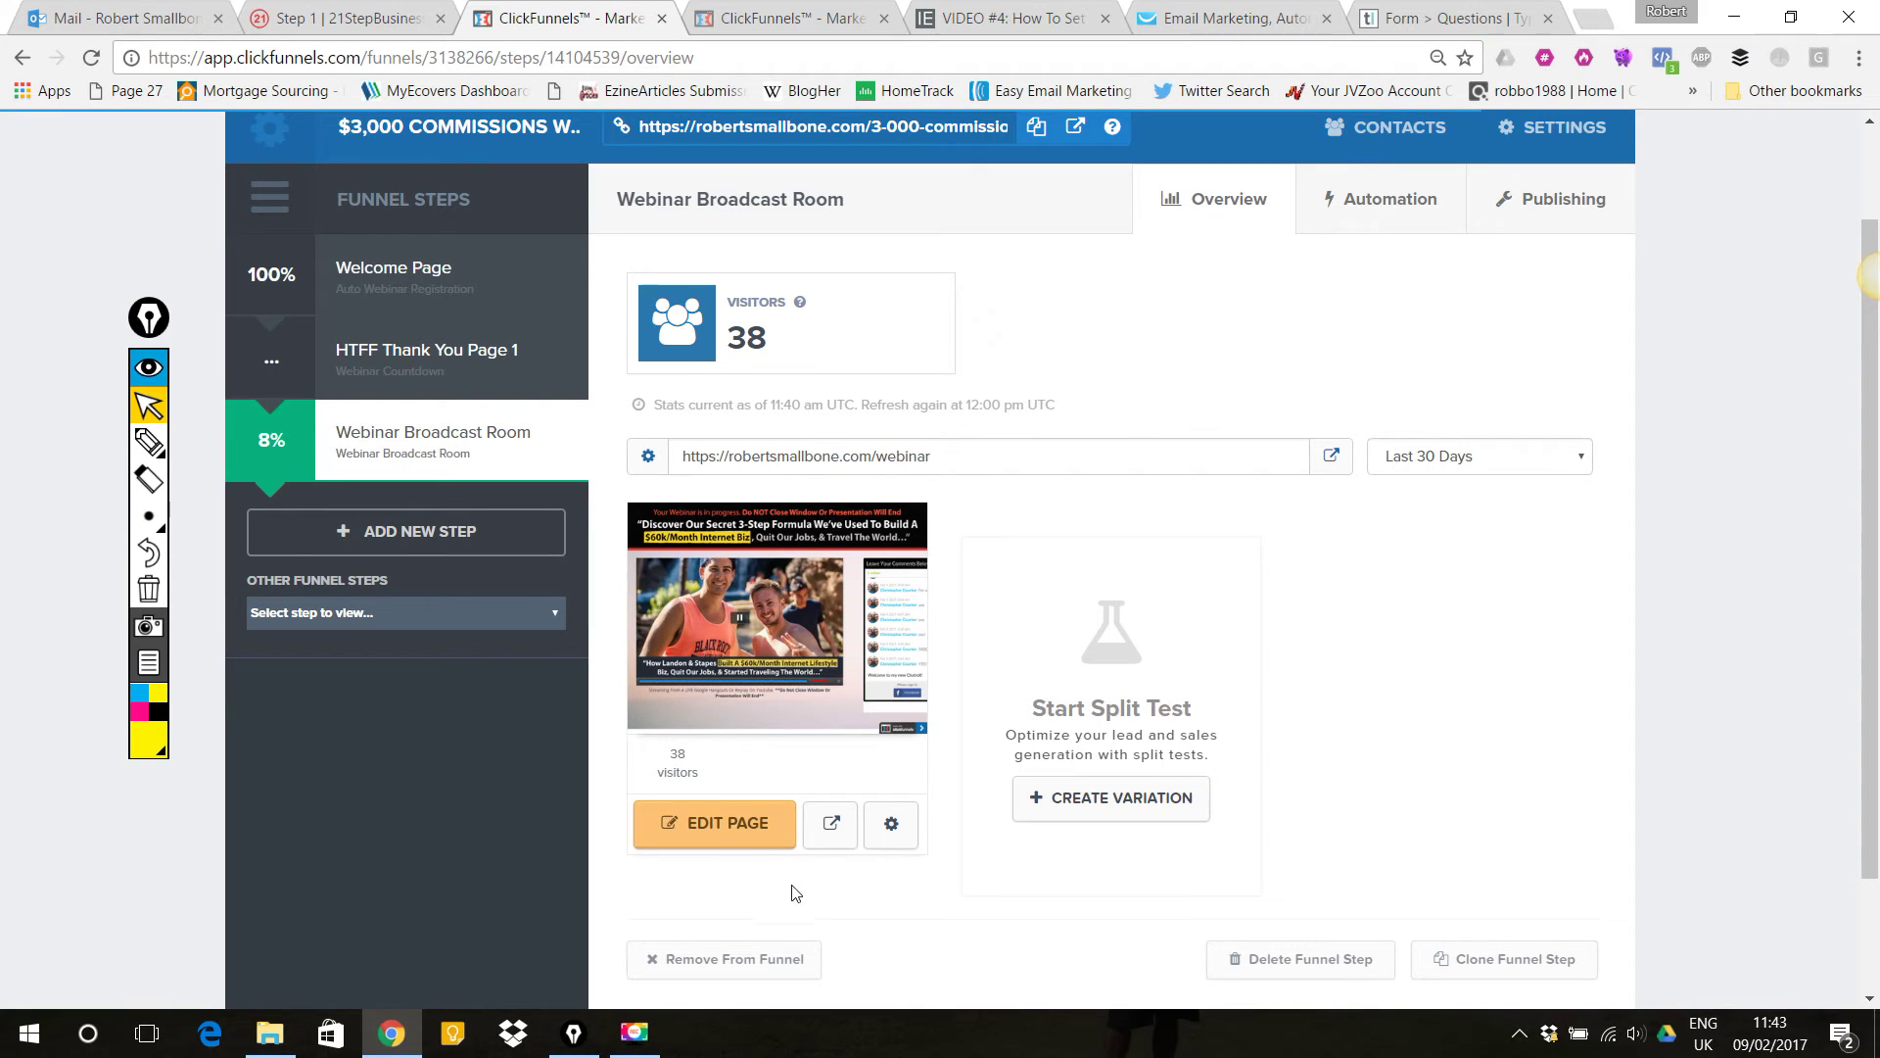
click(749, 834)
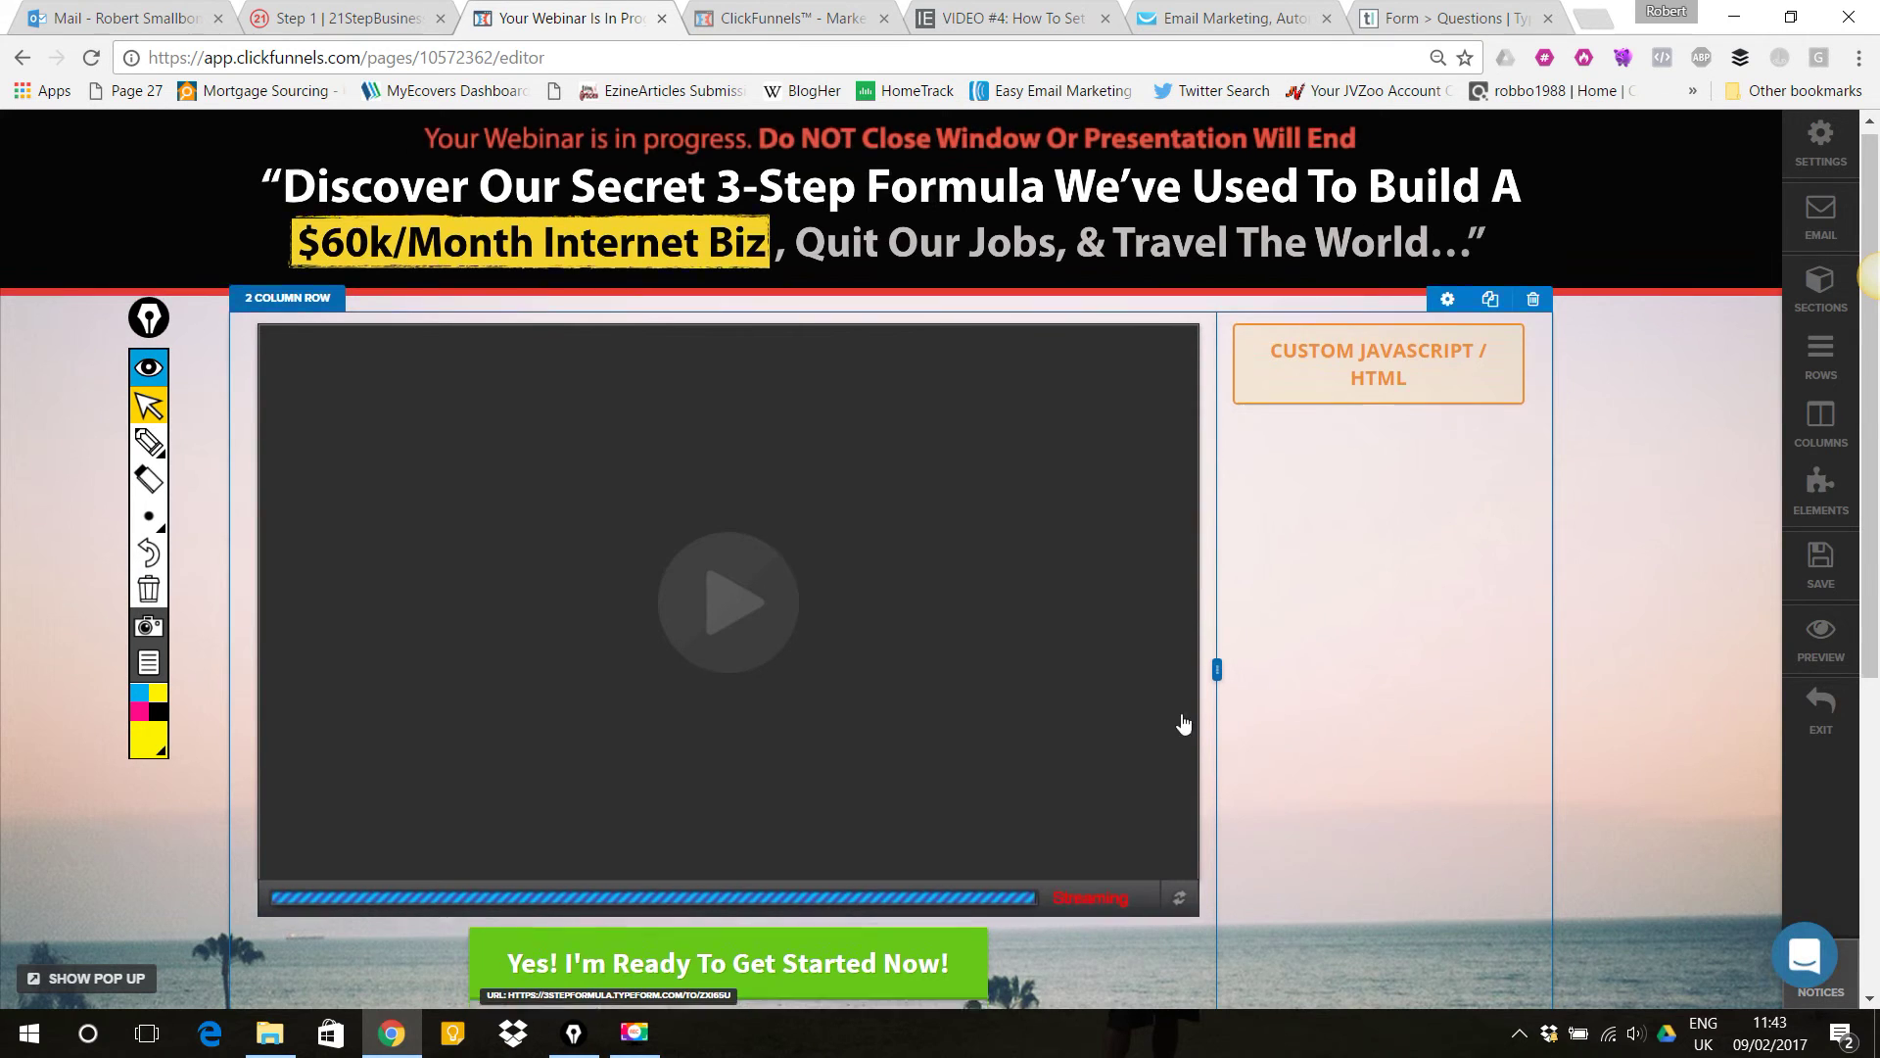
- Examine the URL action settings of both "Yes! I'm Ready To Get Started Now!" buttons on the webinar page
scroll(1184, 726, down, 5)
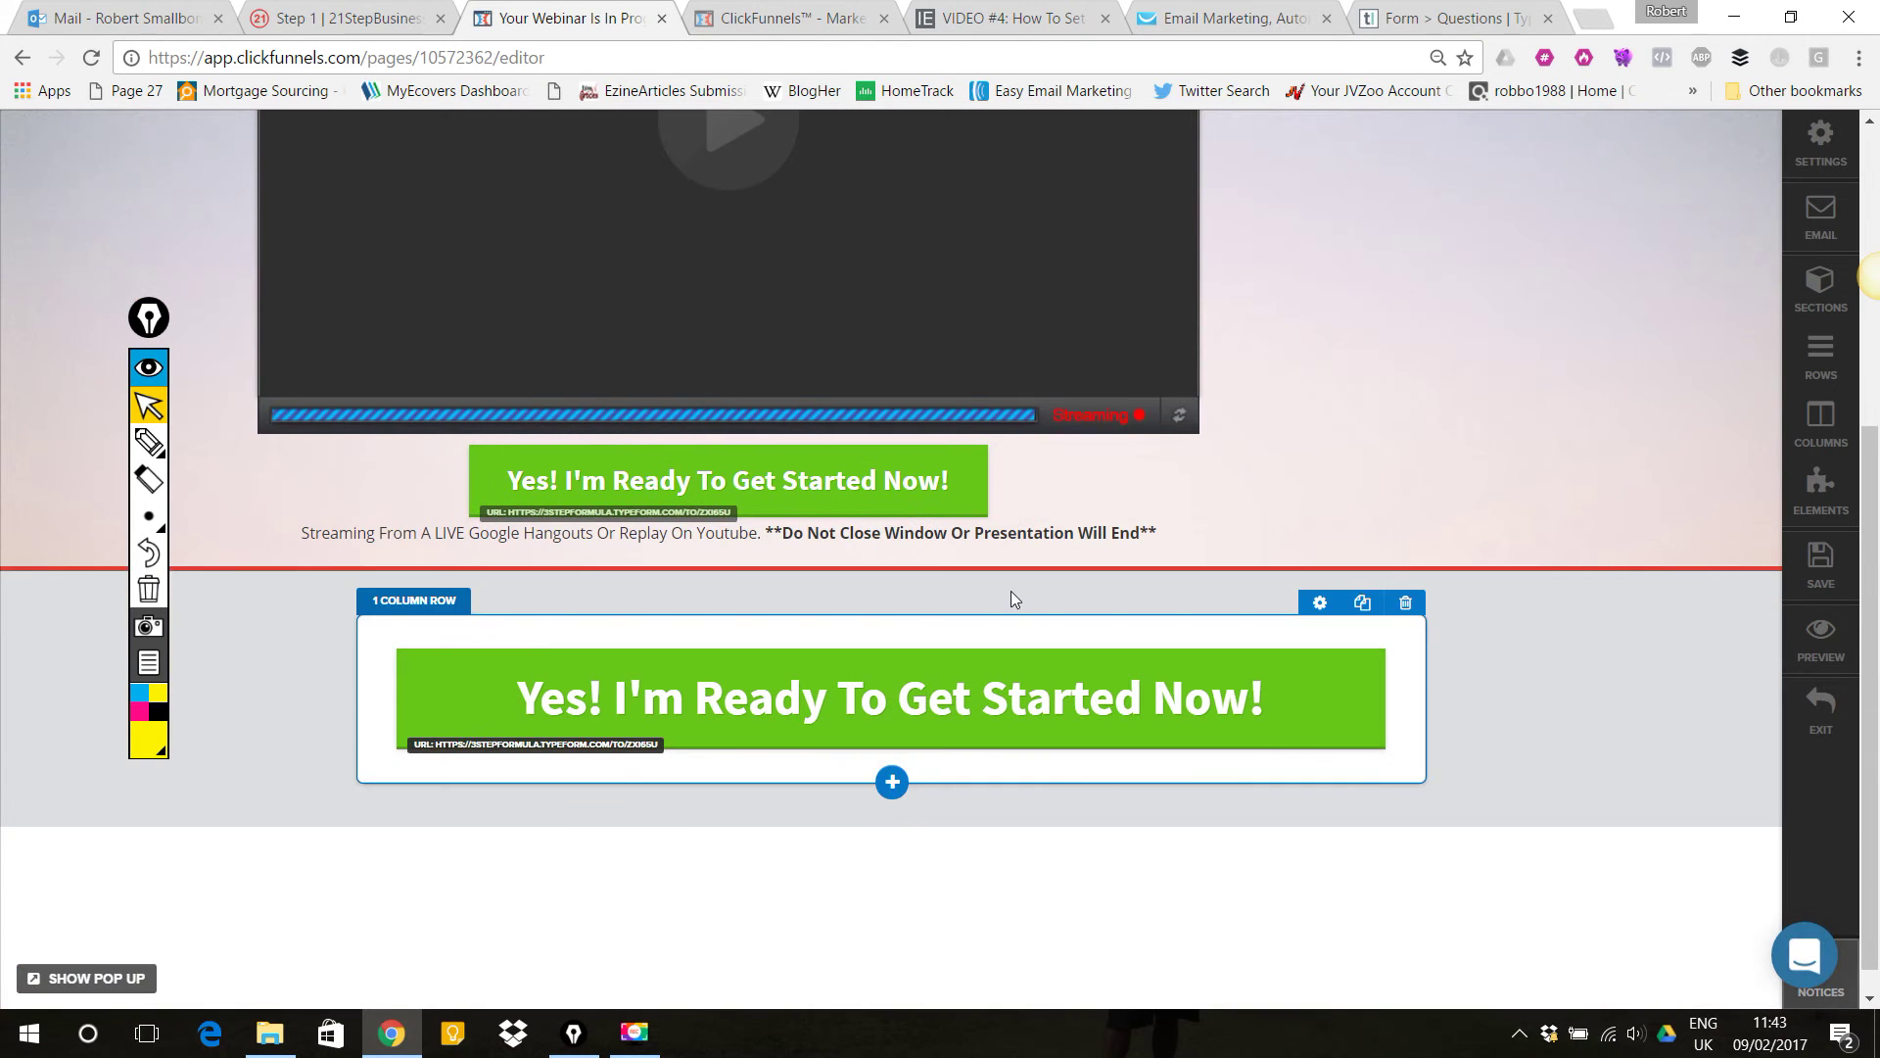
click(877, 482)
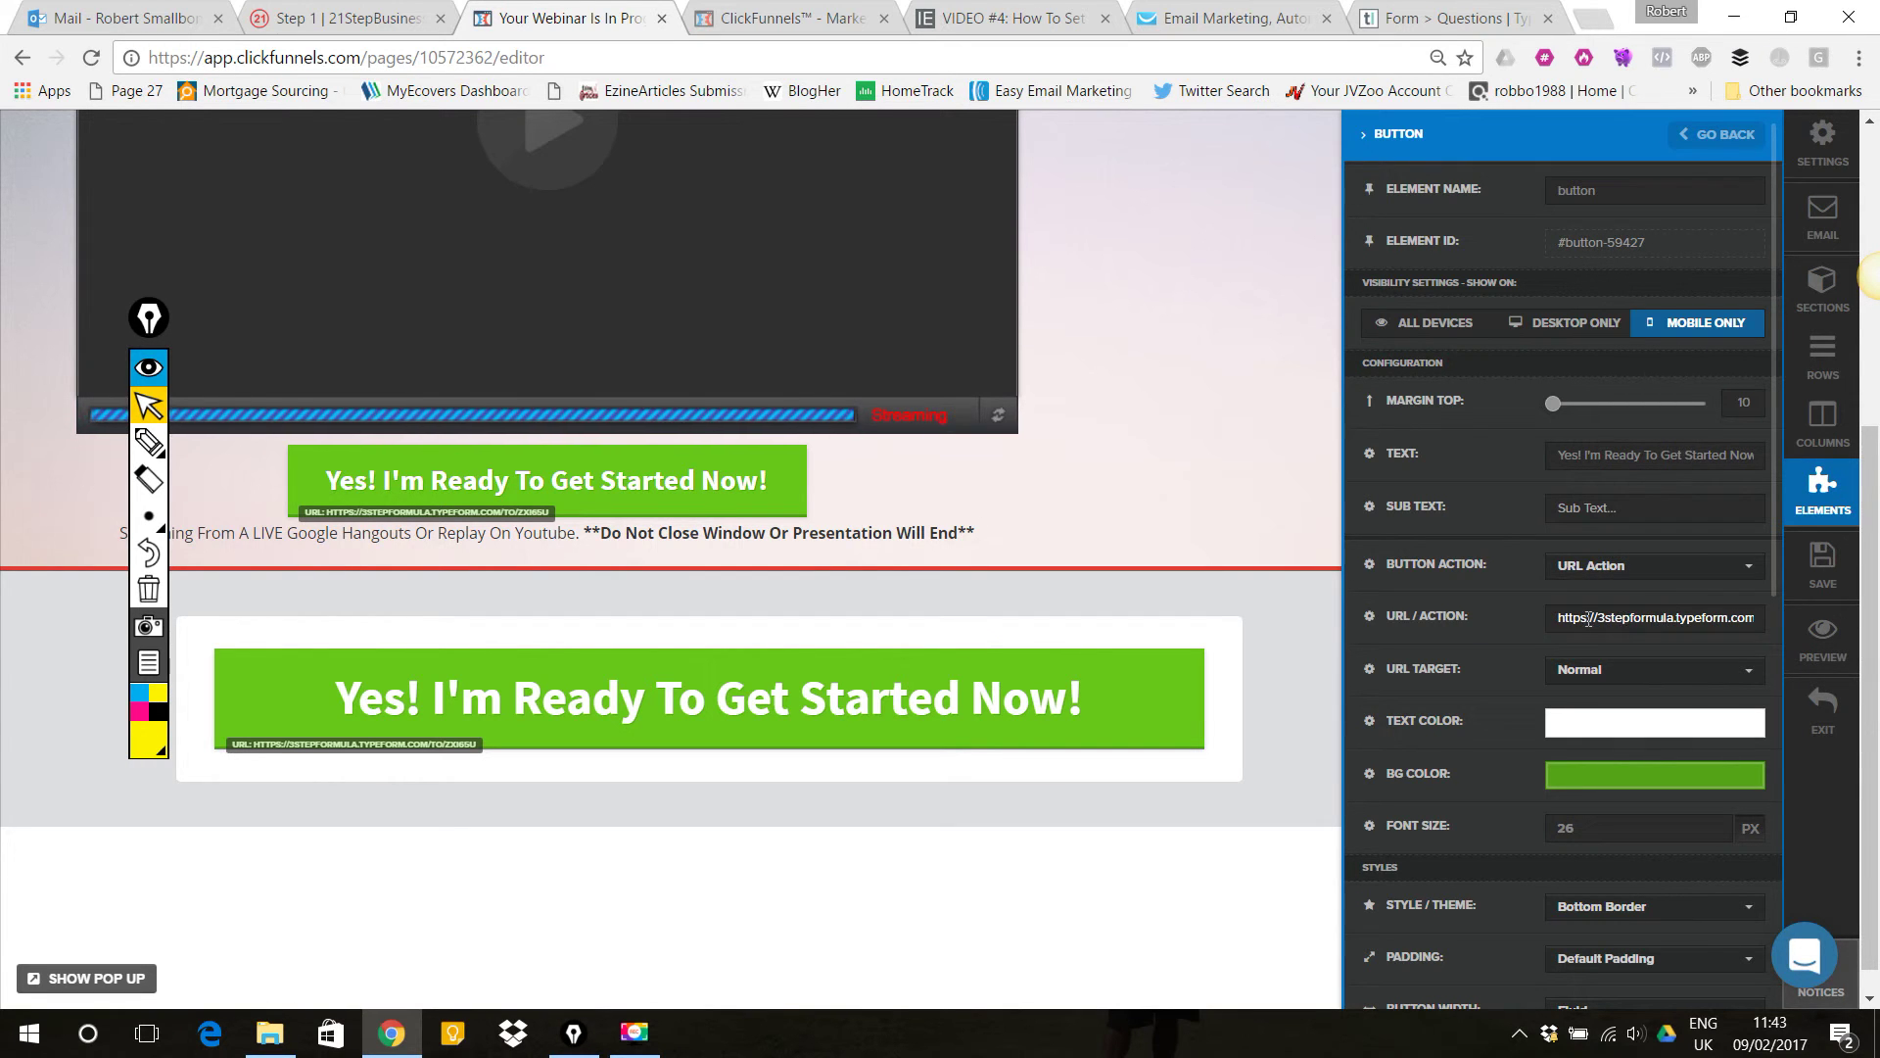
click(834, 698)
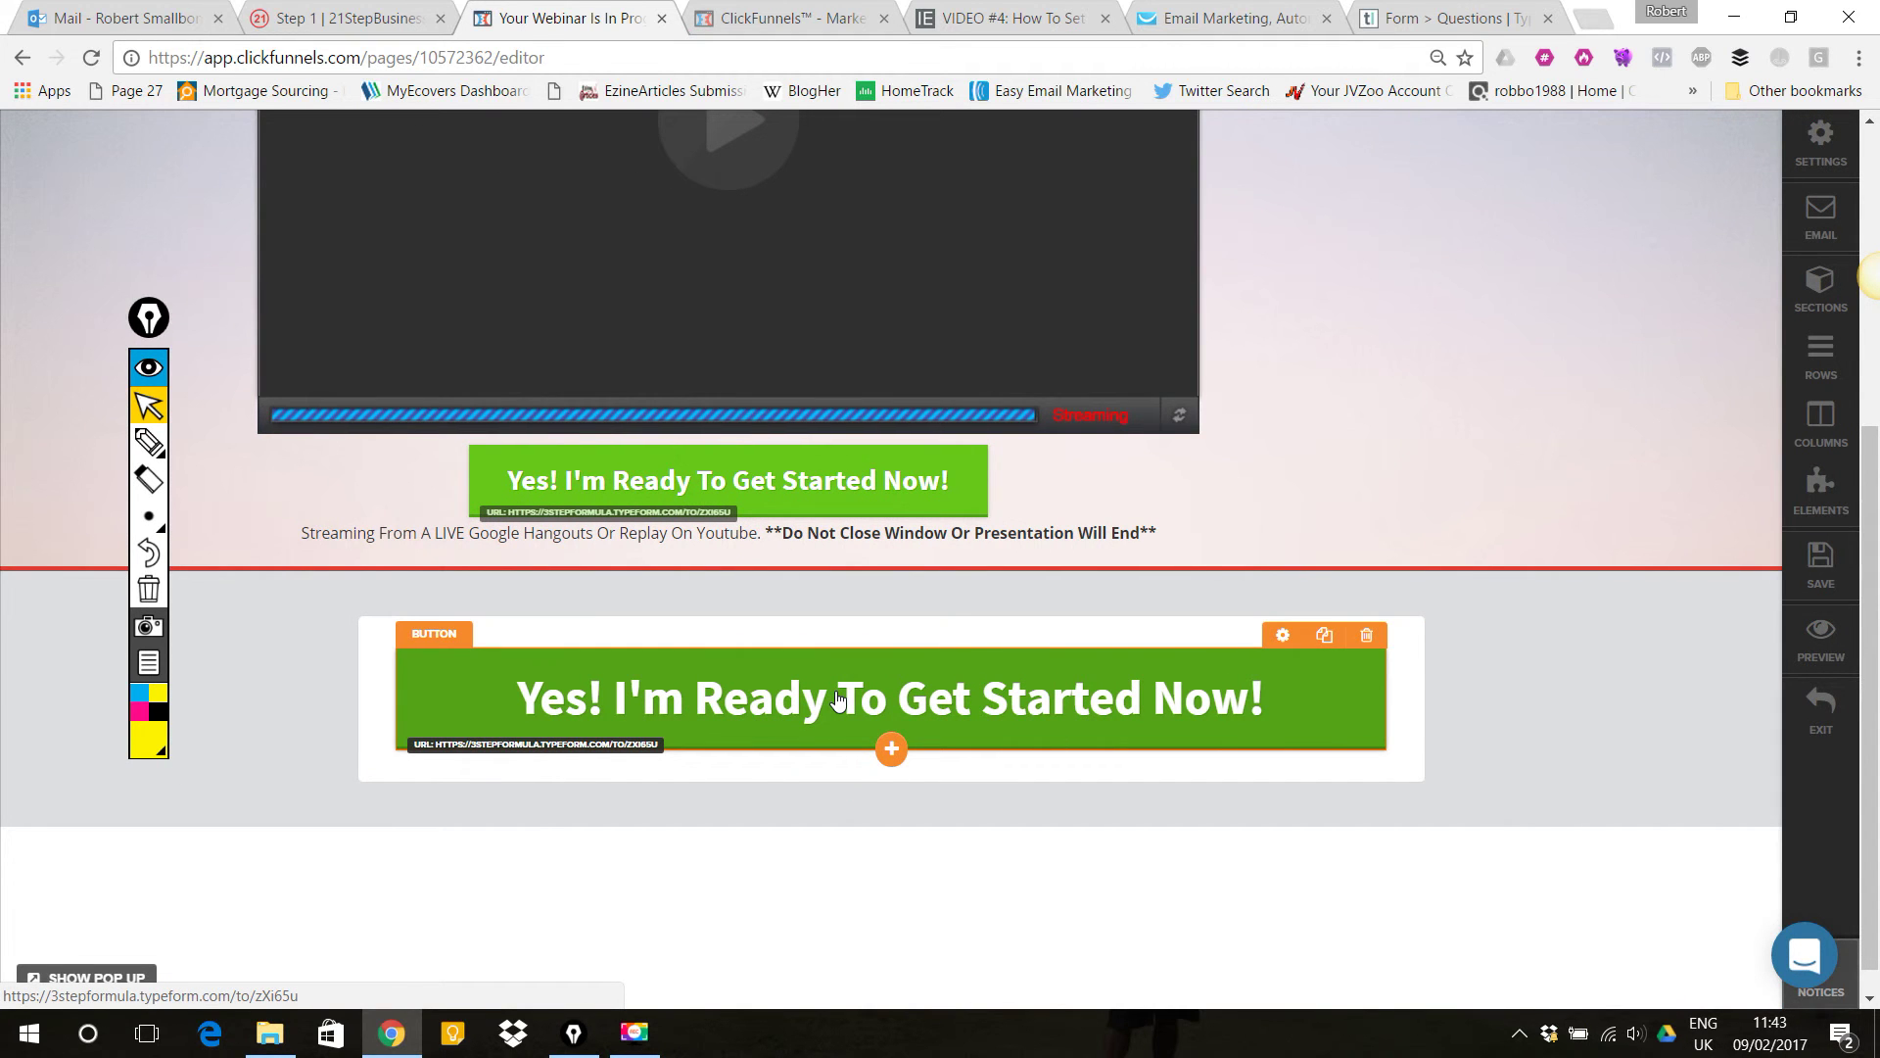
click(837, 697)
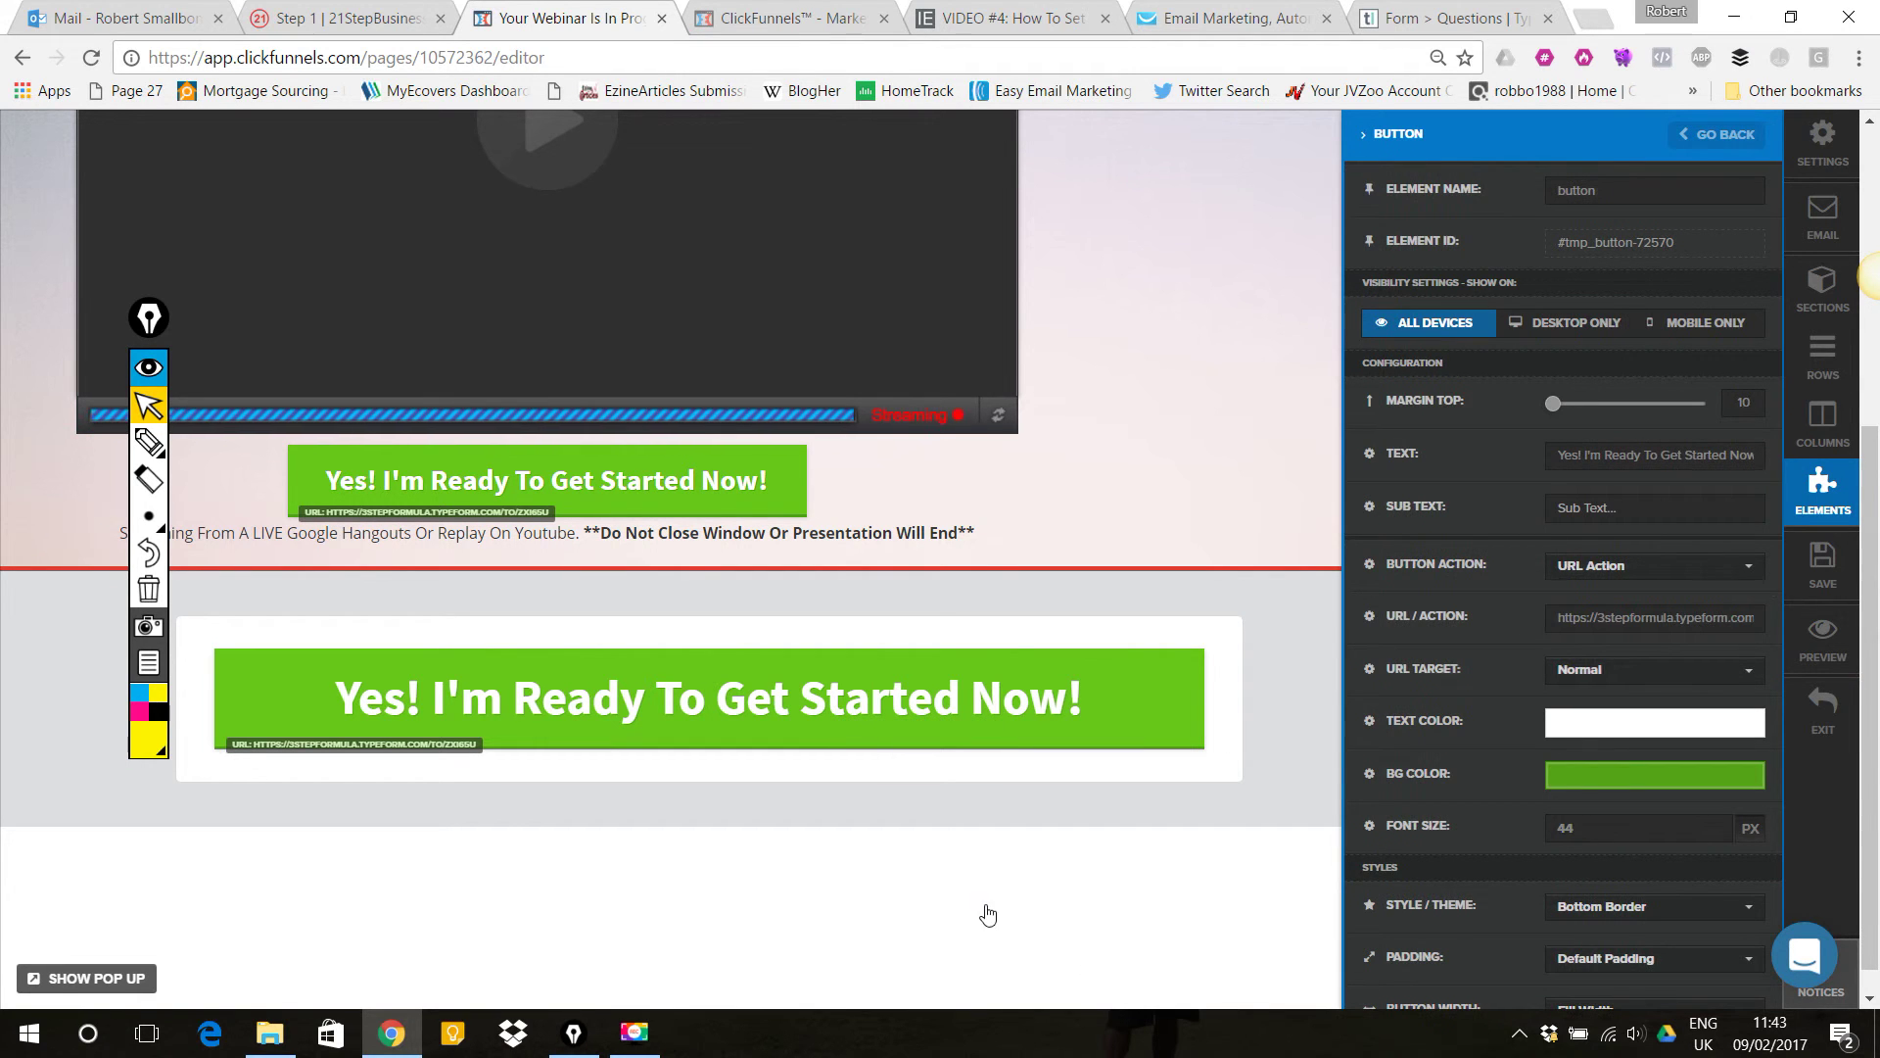
click(960, 848)
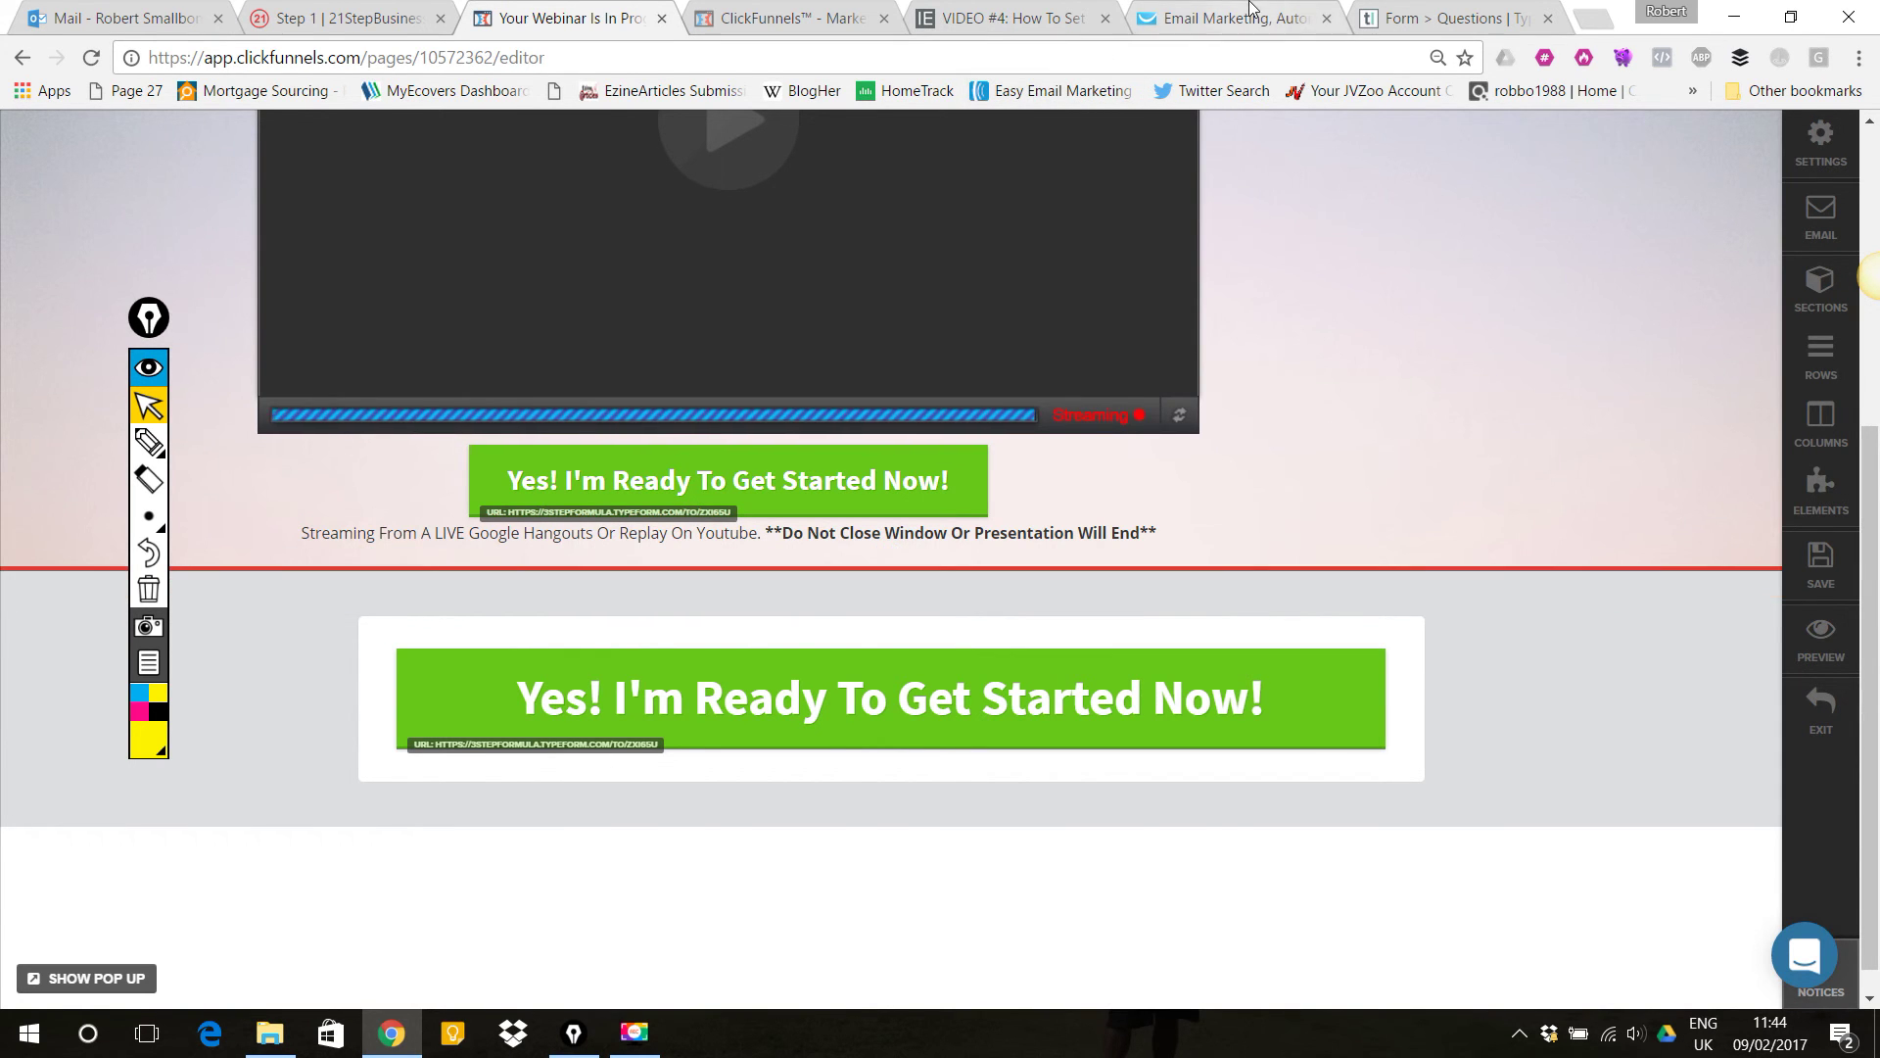
- Switch to GetResponse to show the survey's publishing link, and return to the webinar page in the ClickFunnels editor
click(1224, 18)
mouse_move(1182, 240)
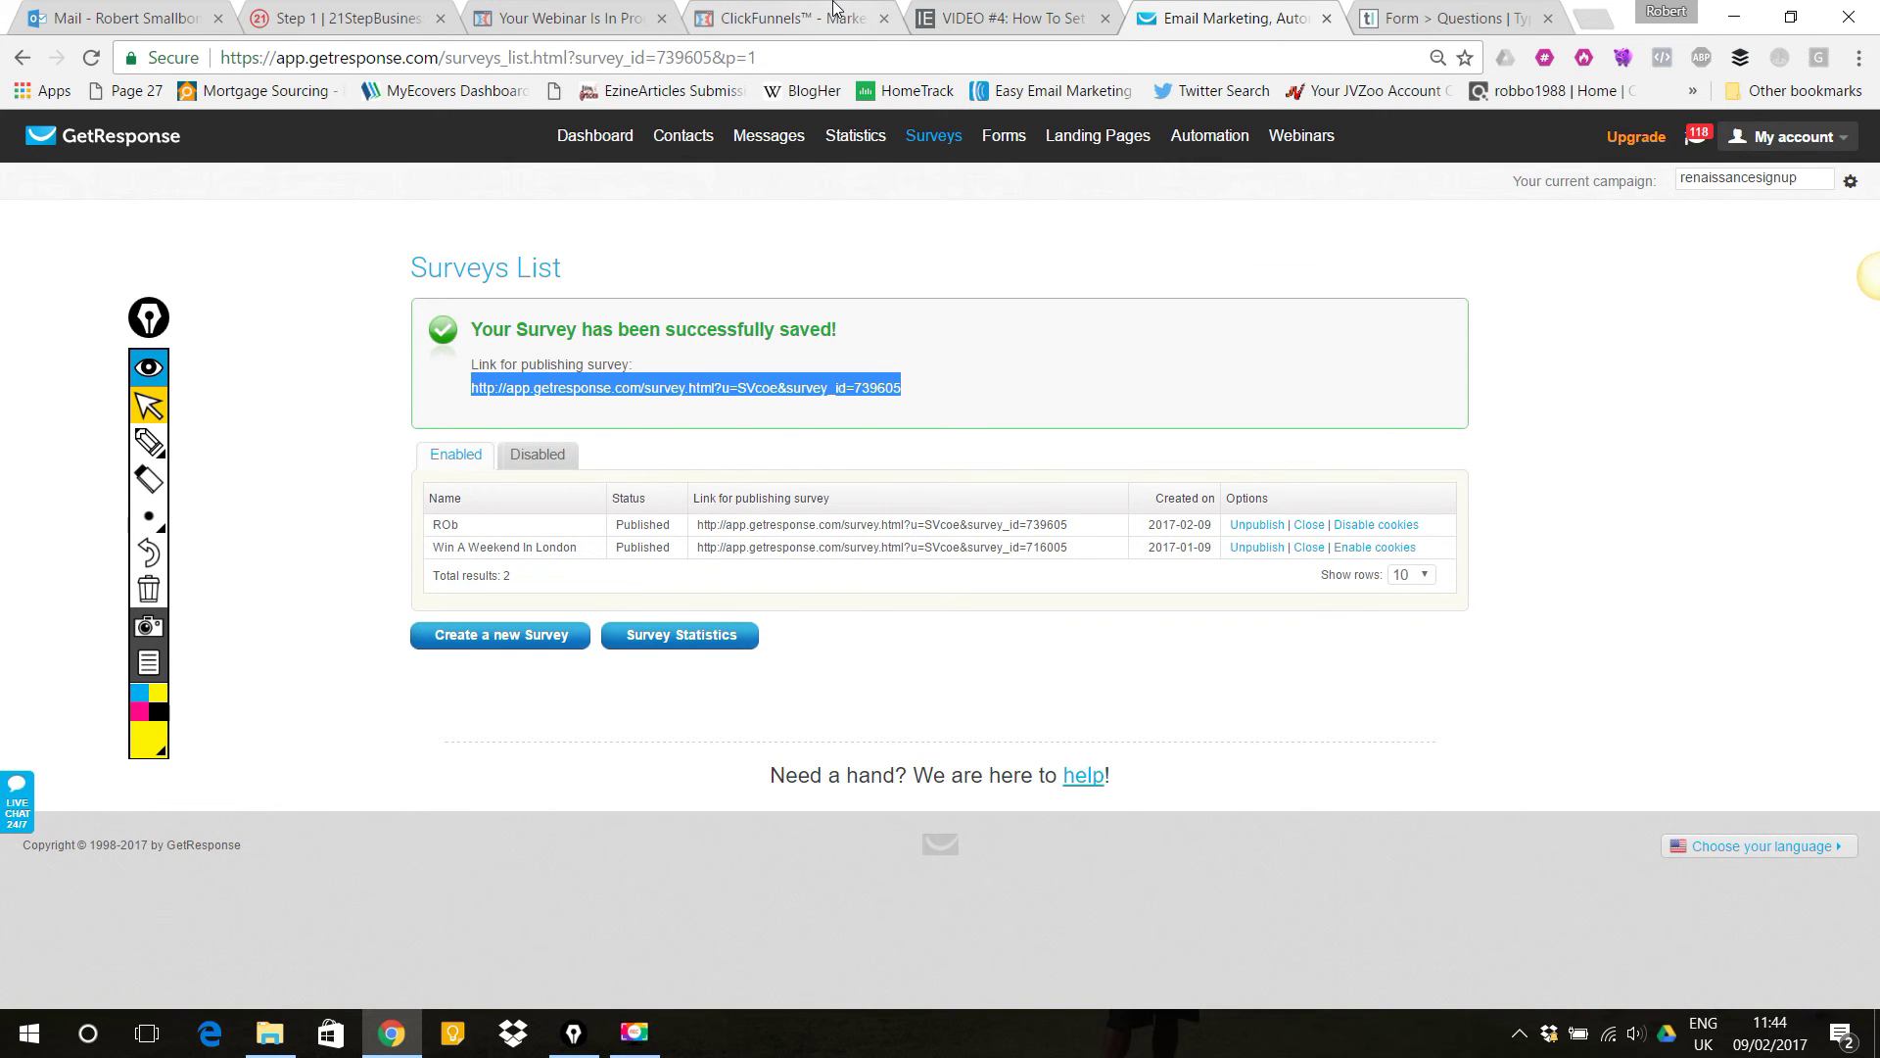
click(830, 12)
click(613, 12)
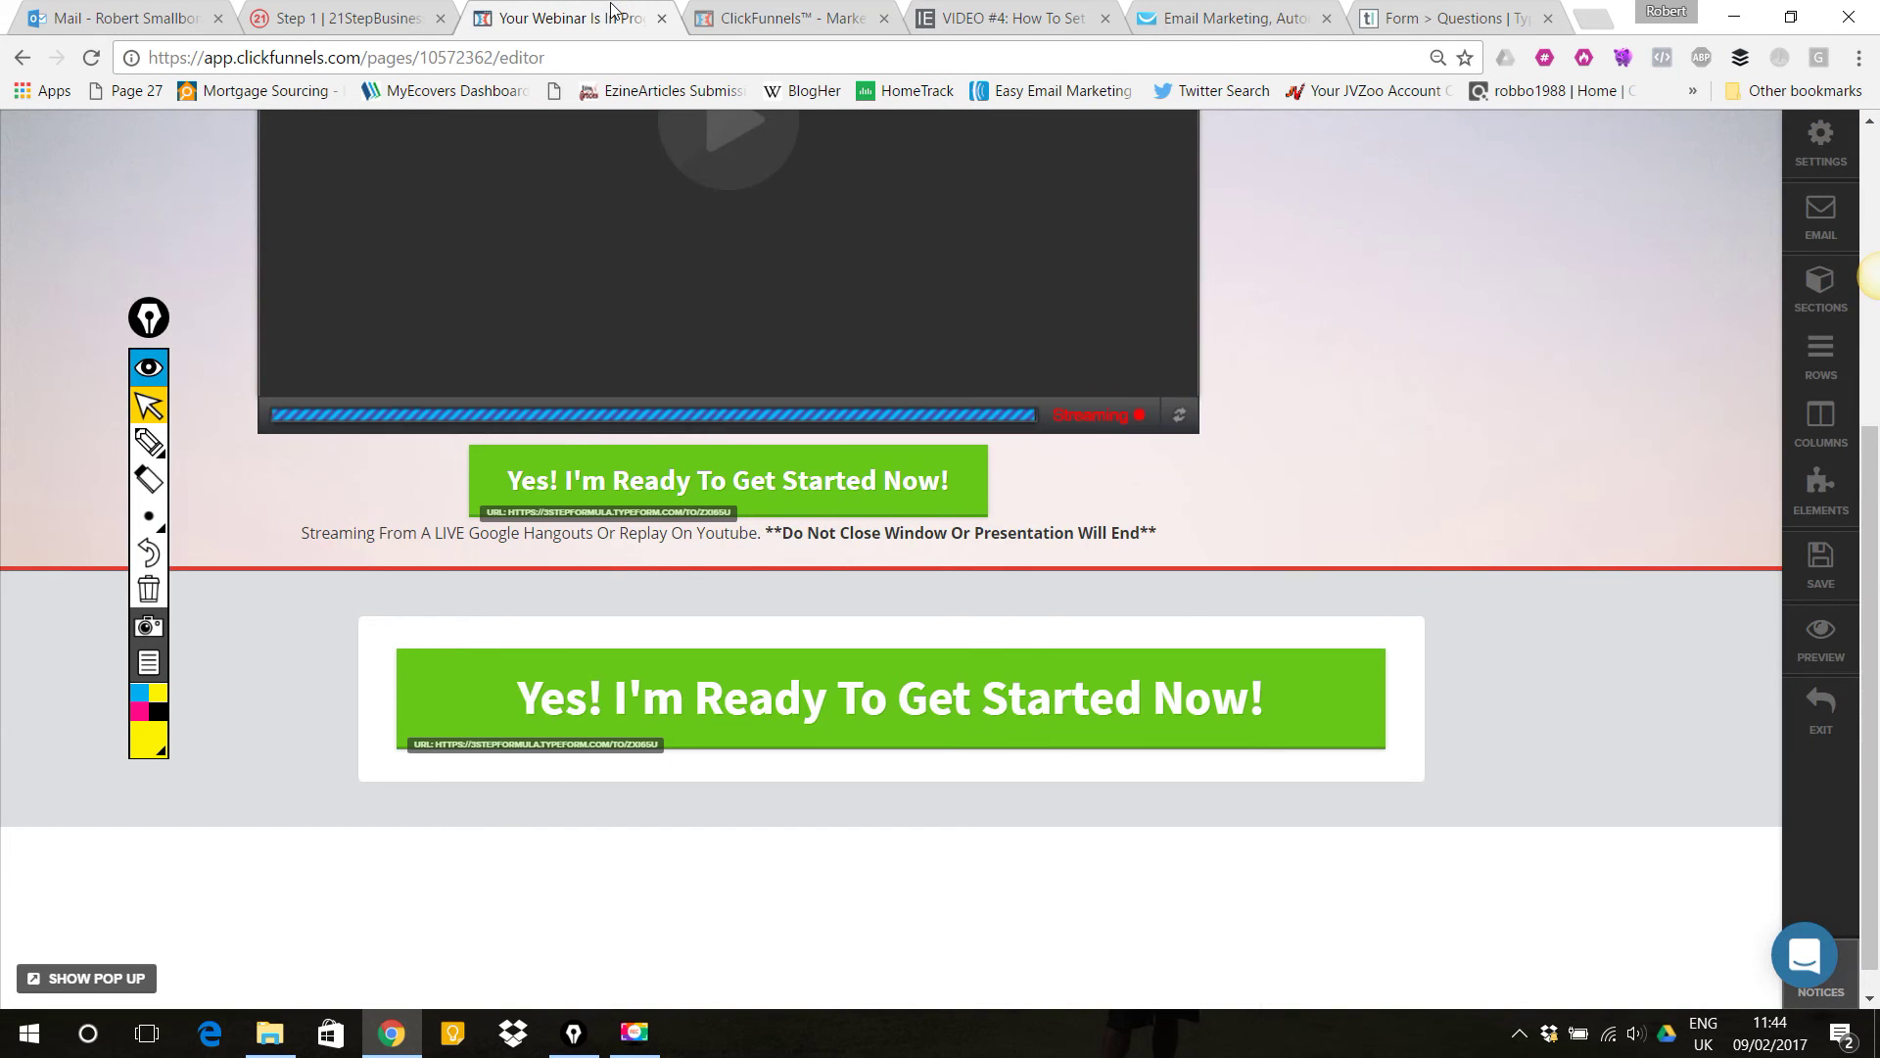